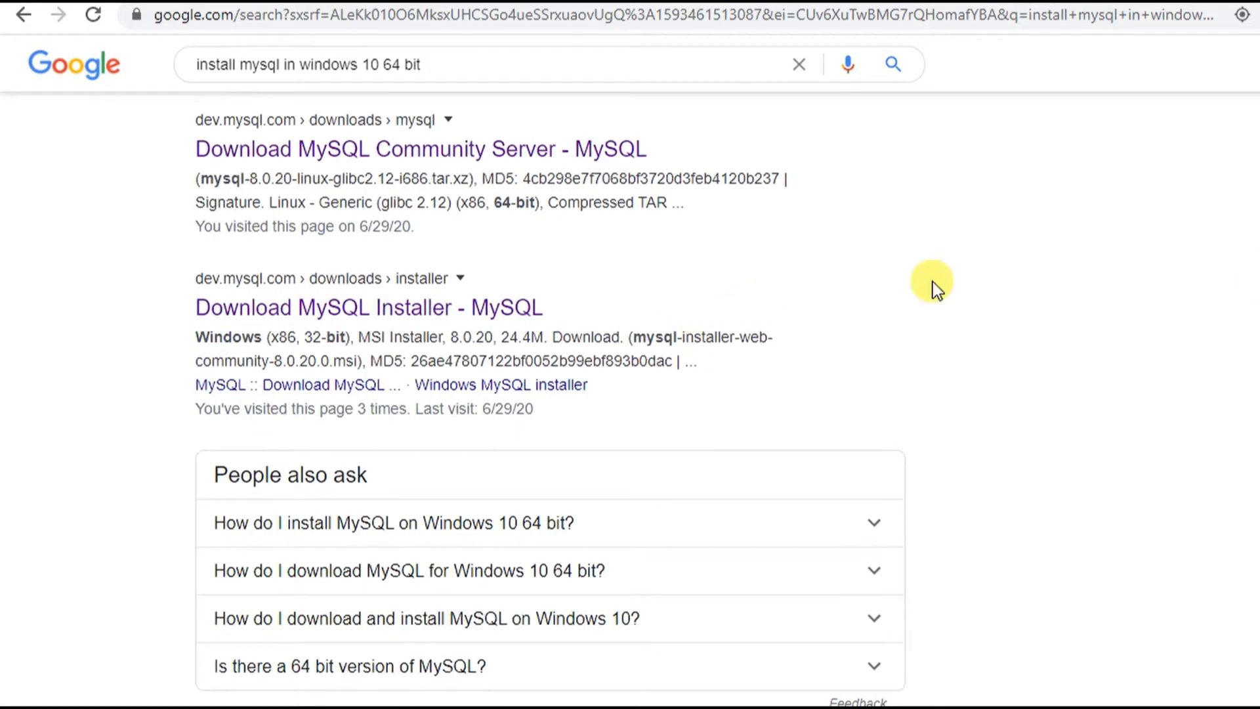
# - Open the 'Download MySQL Installer - MySQL' result from the Google search for Windows 10 64 bit
pyautogui.scroll(-4, 780, 303)
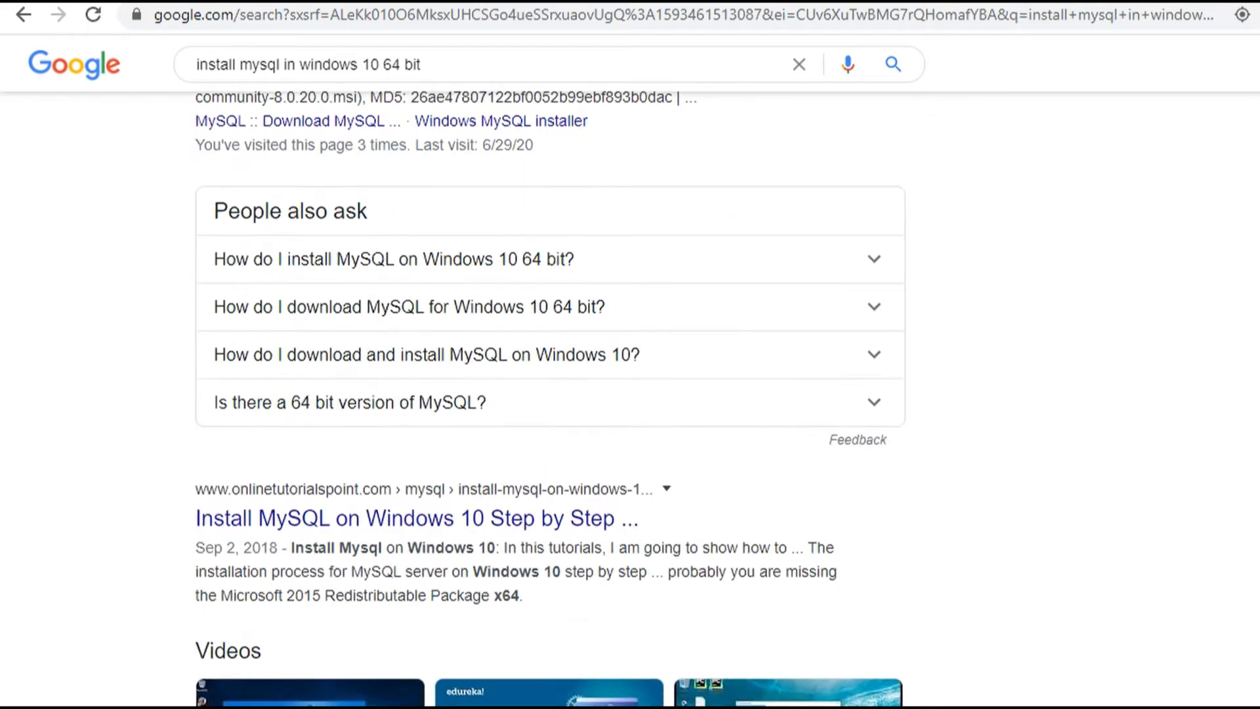
pyautogui.scroll(9, 550, 394)
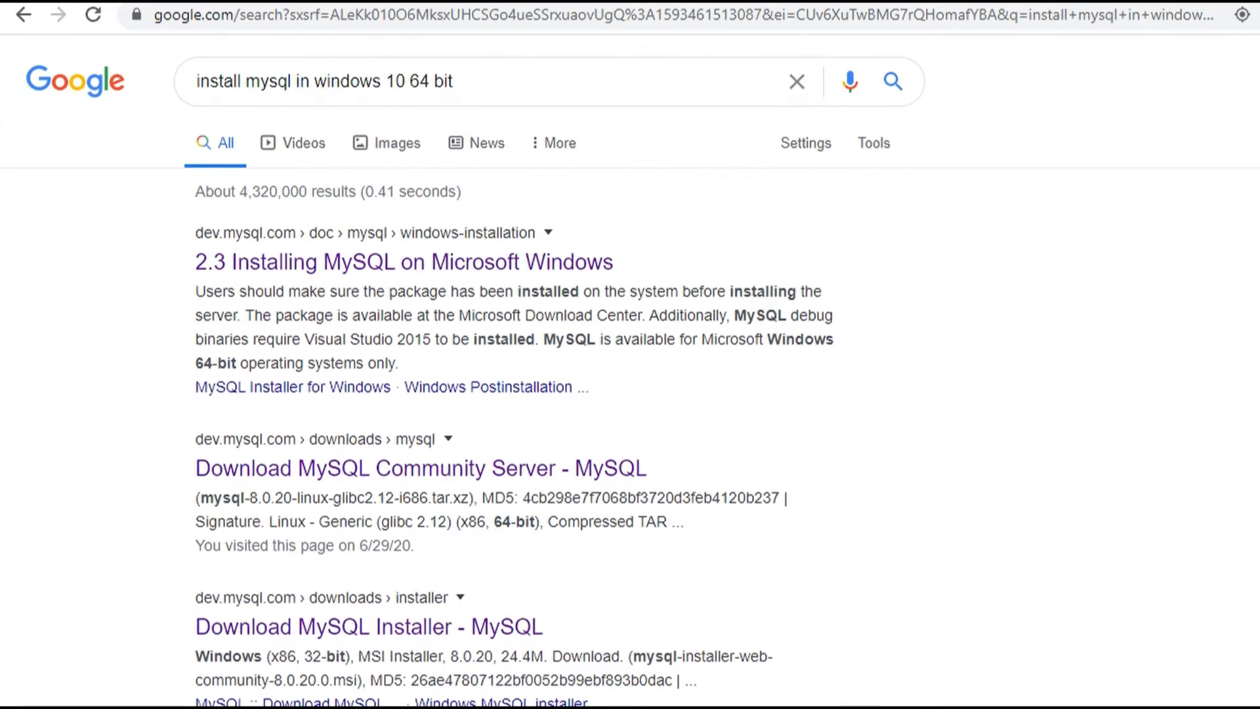
pyautogui.scroll(-2, 630, 370)
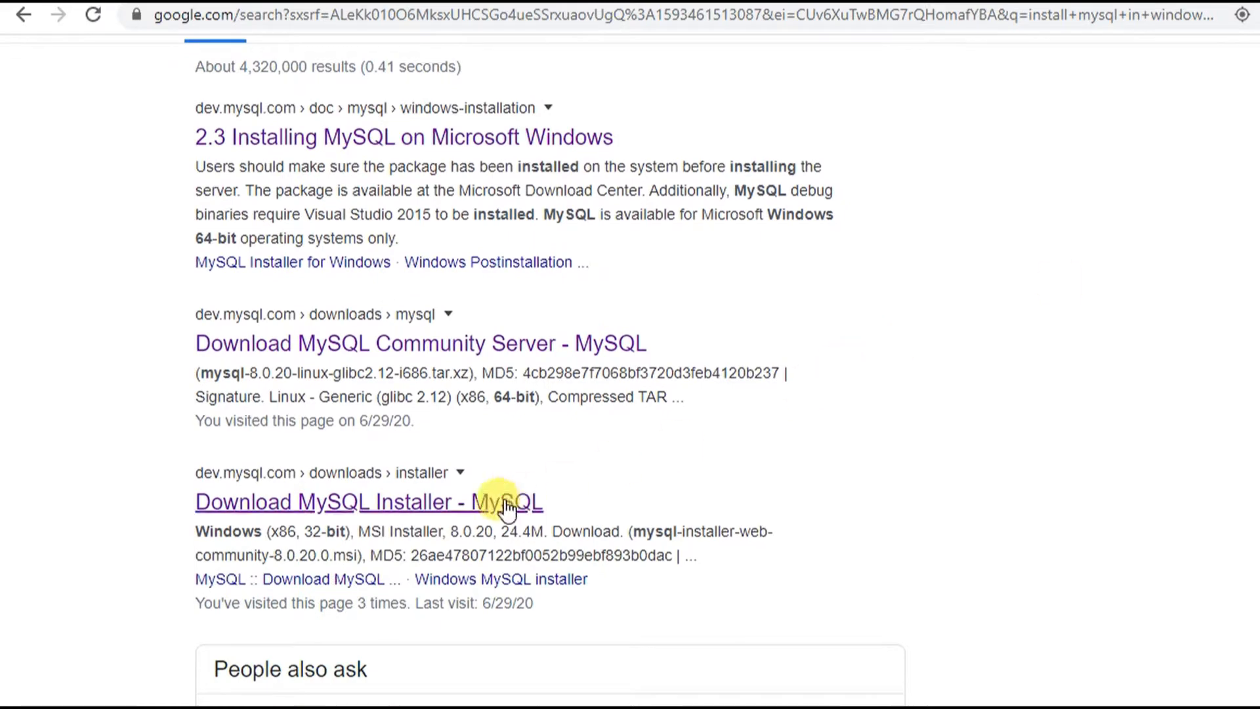
pyautogui.click(478, 513)
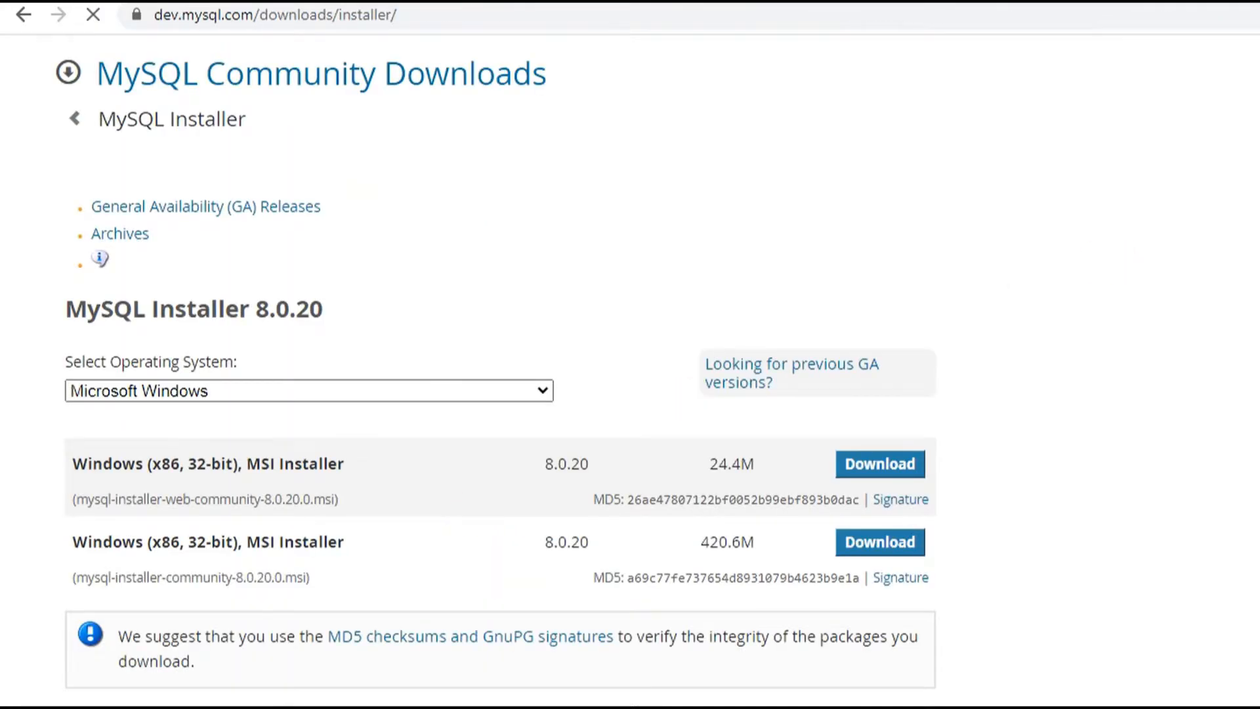
# - Download the full 420.6M MSI installer from the MySQL Installer 8.0.20 page
pyautogui.scroll(-2, 496, 374)
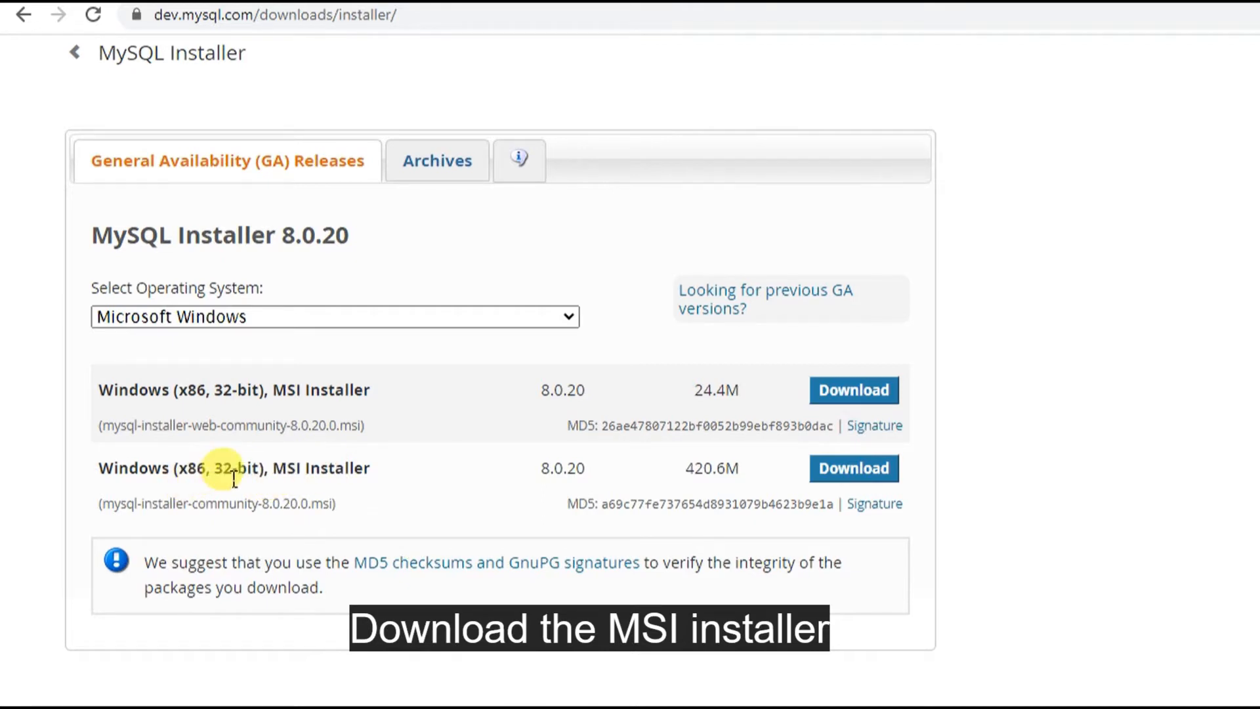
pyautogui.moveTo(223, 477); pyautogui.dragTo(260, 479)
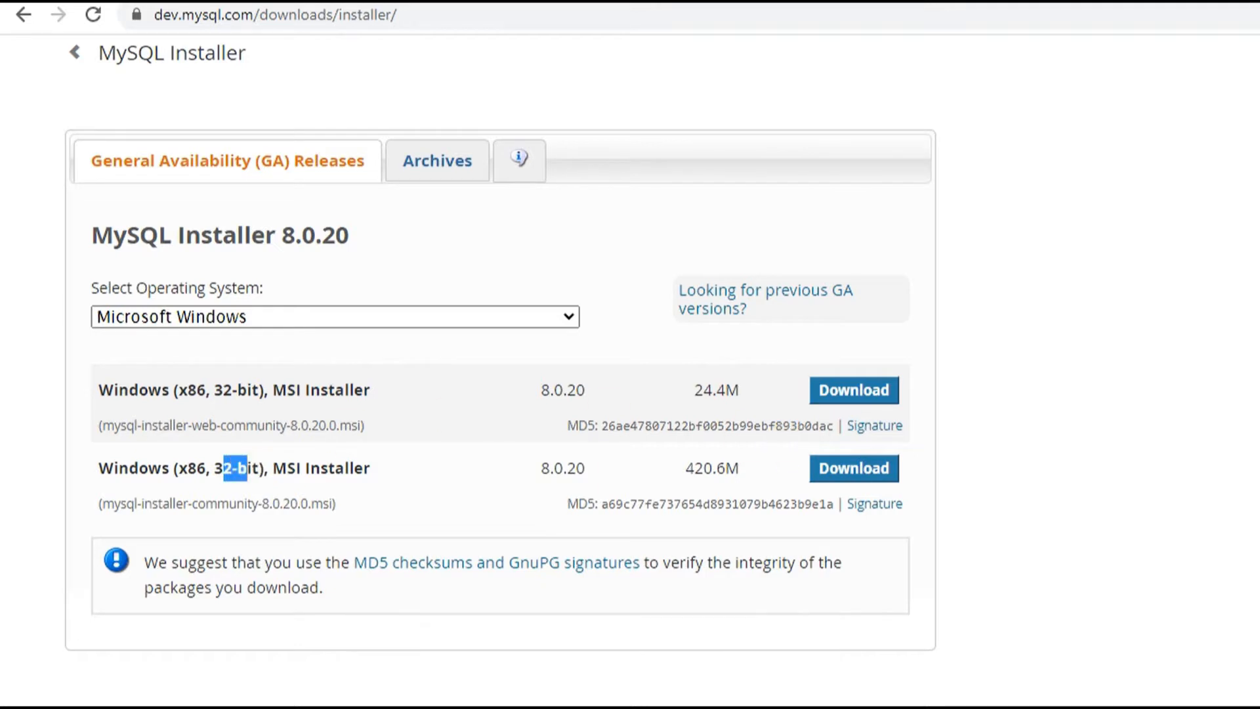
pyautogui.scroll(1, 498, 367)
pyautogui.scroll(-2, 498, 393)
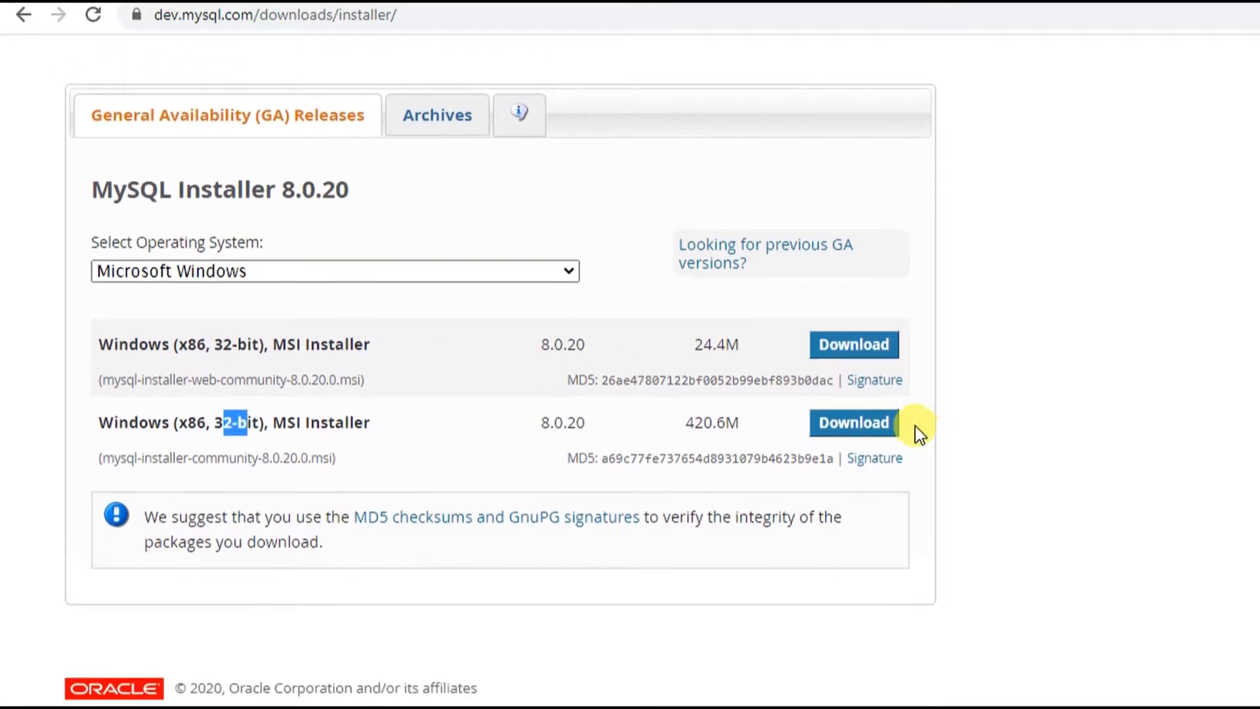
pyautogui.click(873, 437)
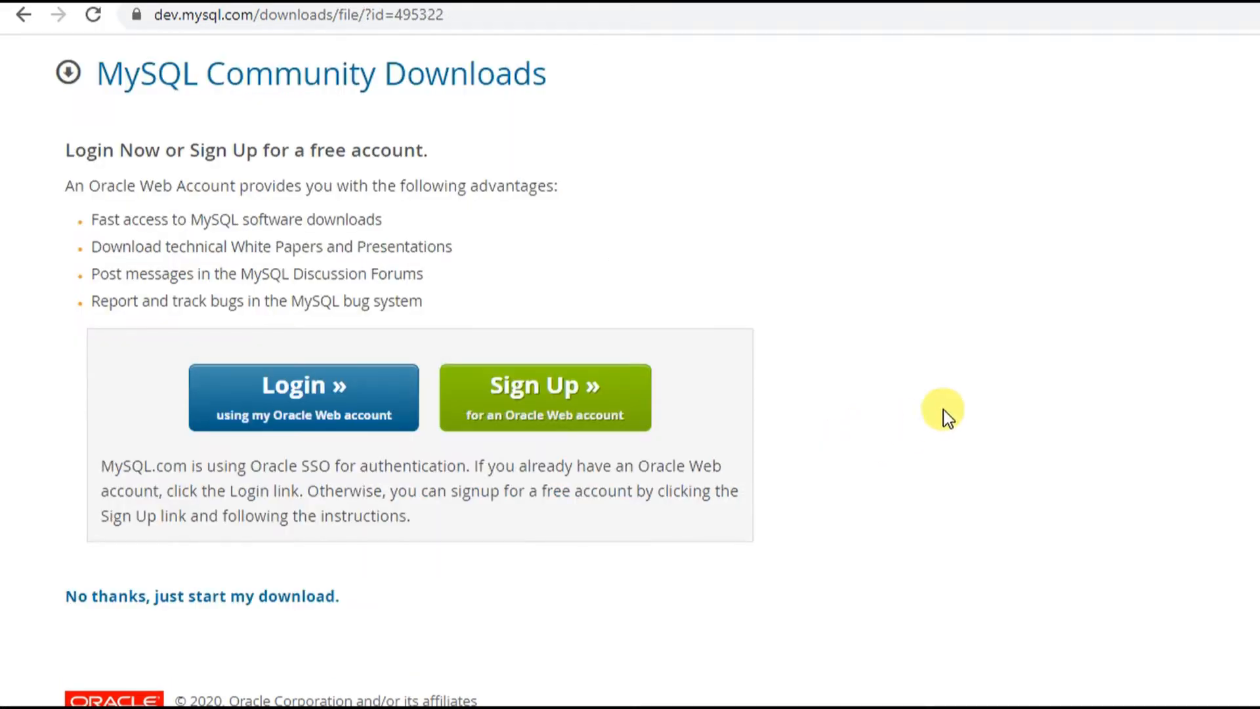
# - Skip signing in to download the installer, then launch mysql-installer-community-8.0.20.0 from Downloads
pyautogui.scroll(-1, 420, 378)
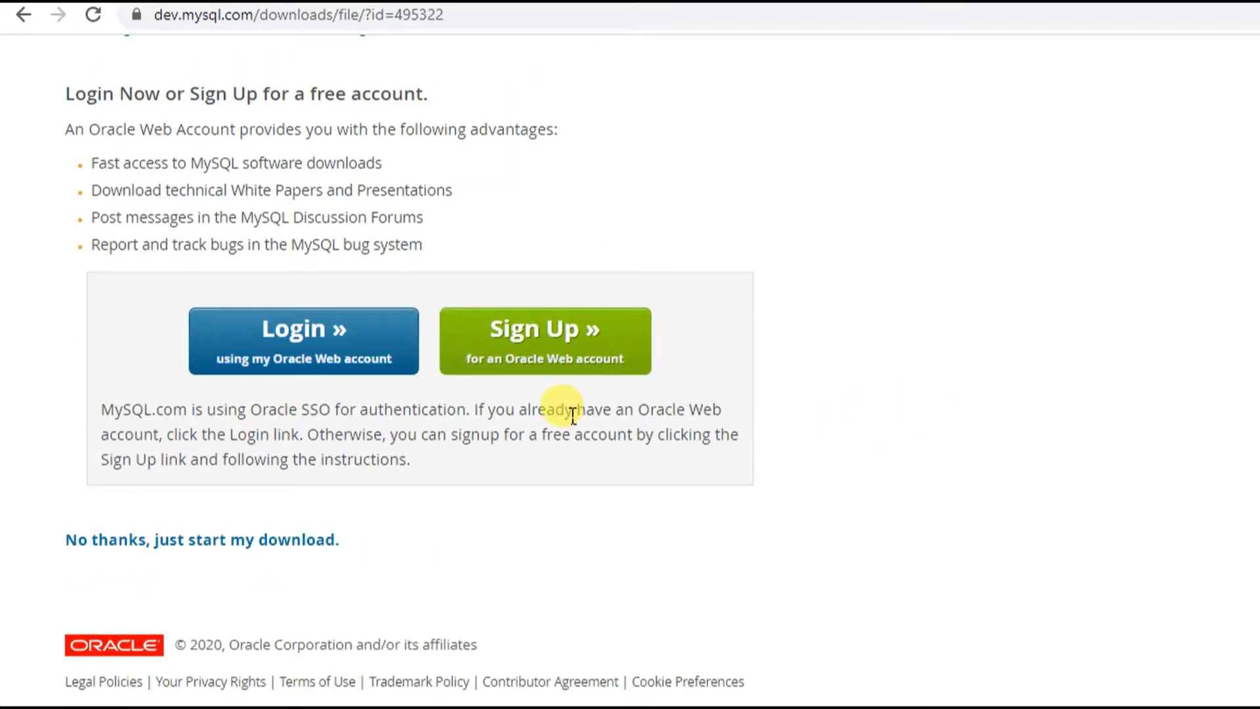
pyautogui.click(262, 540)
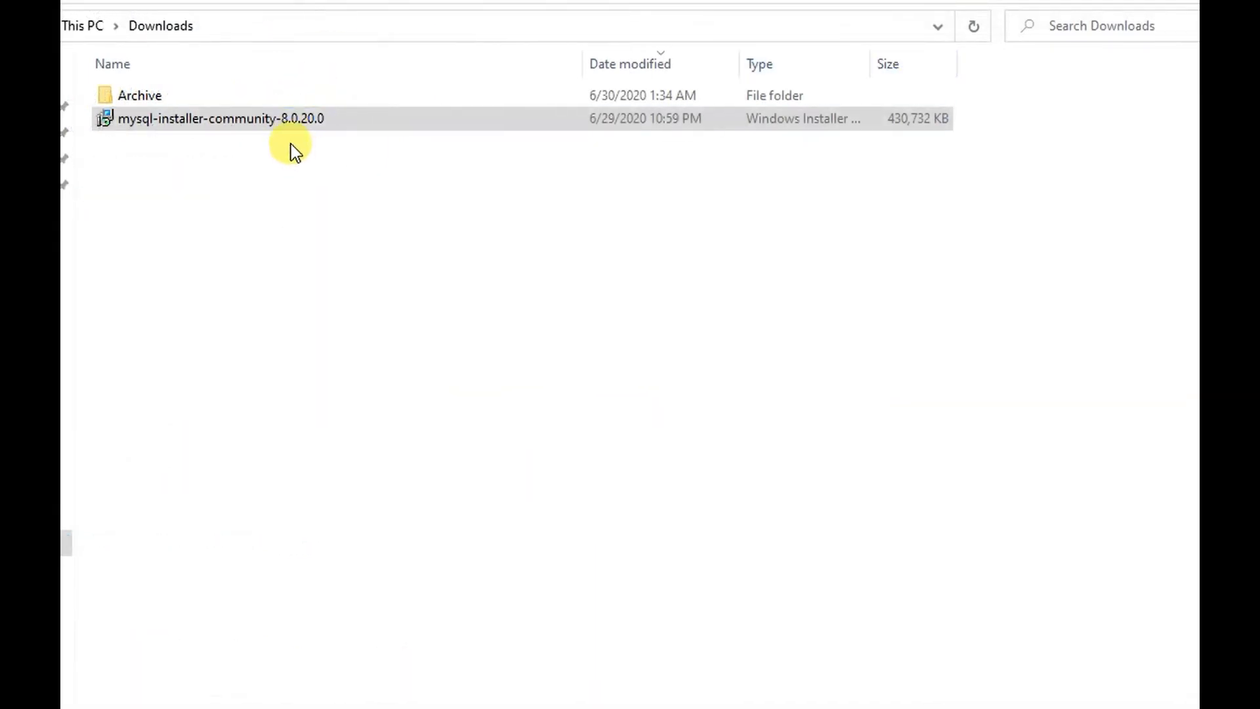
pyautogui.click(288, 113)
pyautogui.doubleClick(299, 125)
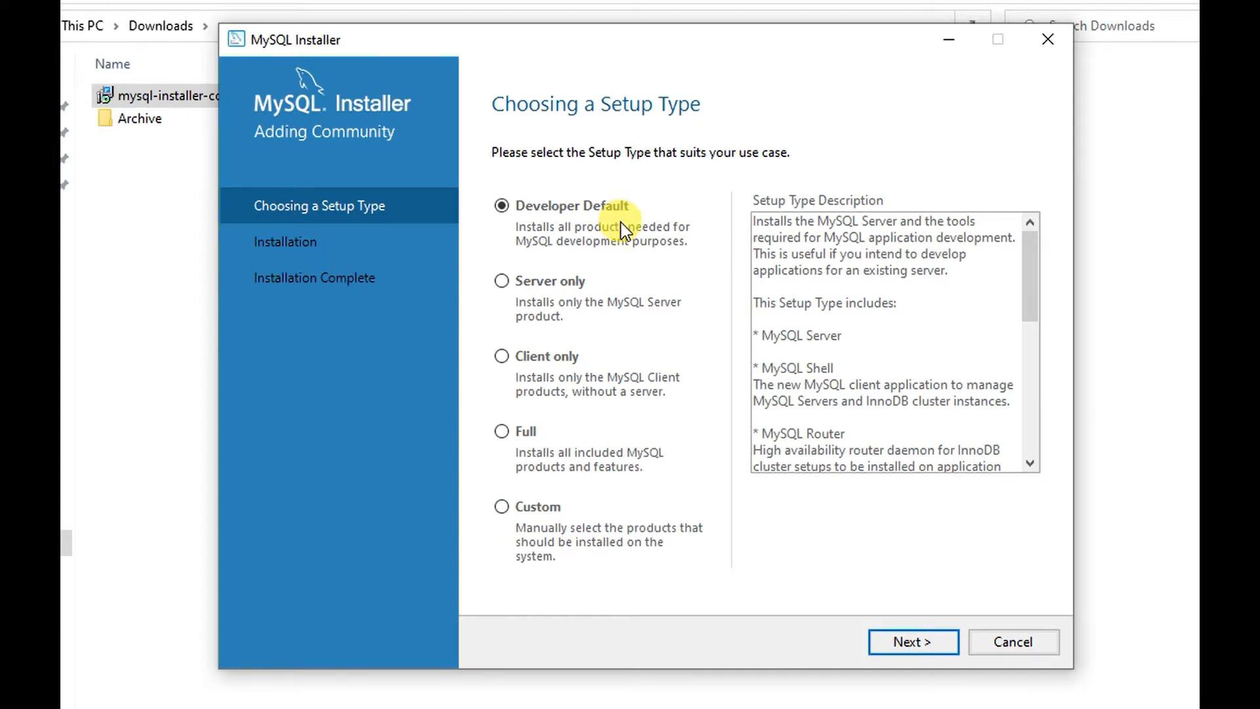
# - Keep the Developer Default setup type and accept the path conflict warnings
pyautogui.click(907, 643)
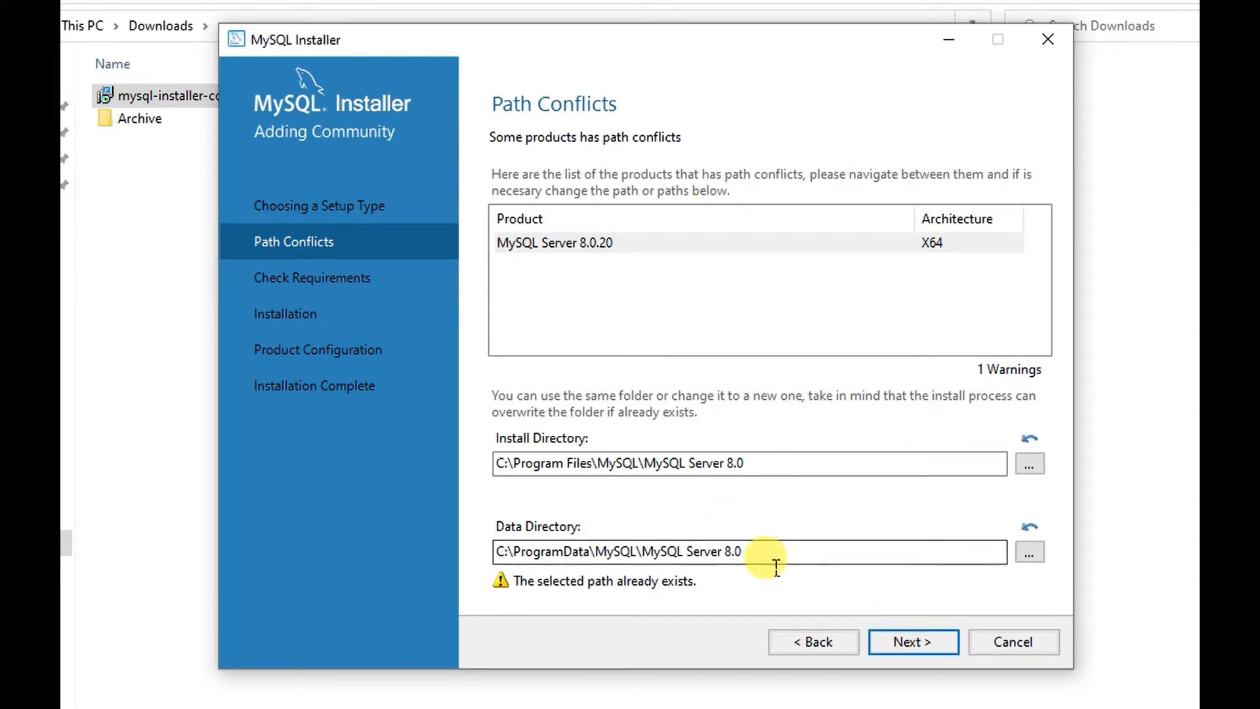
pyautogui.click(922, 642)
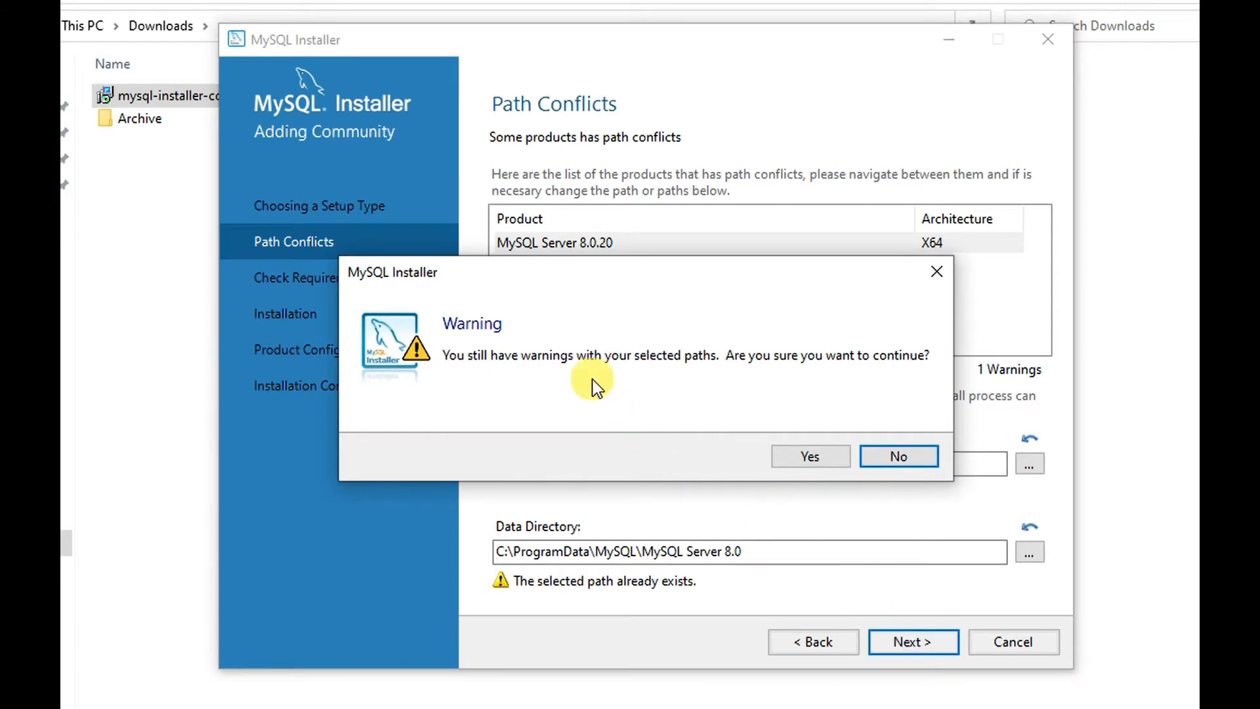
pyautogui.click(812, 453)
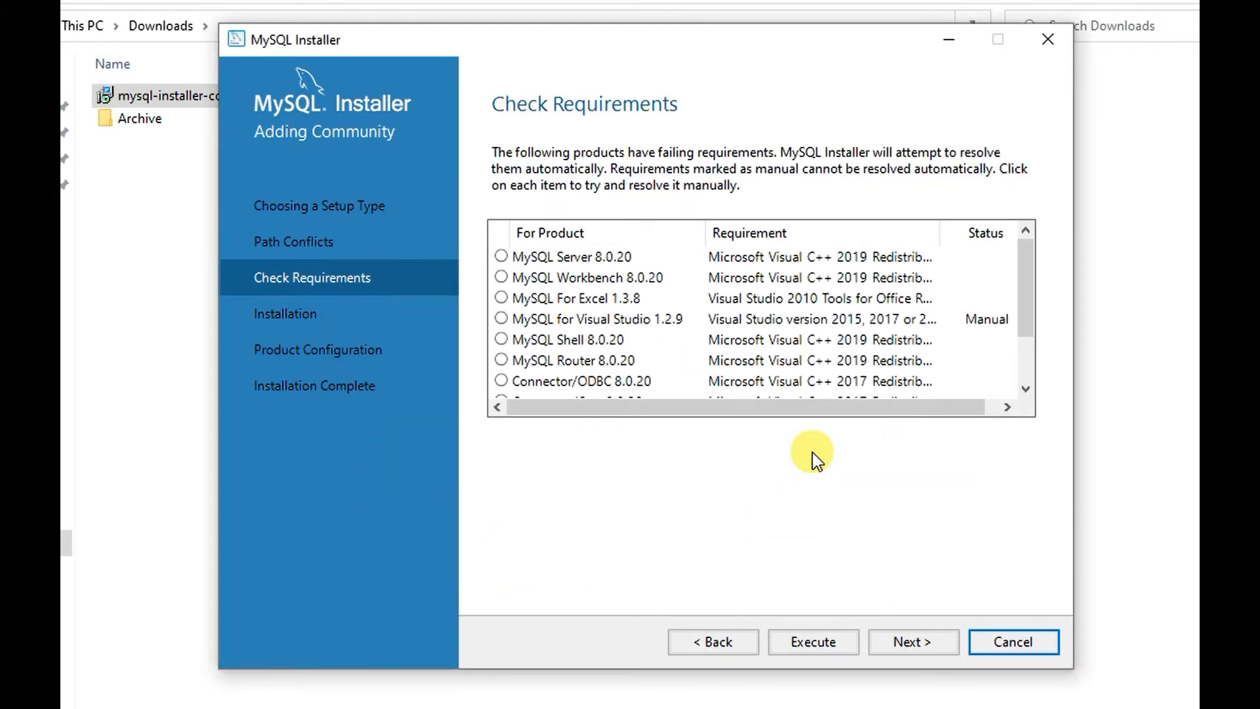
# - Review the MySQL Server and Workbench 8.0.20 requirements and continue despite them being unmet
pyautogui.click(502, 258)
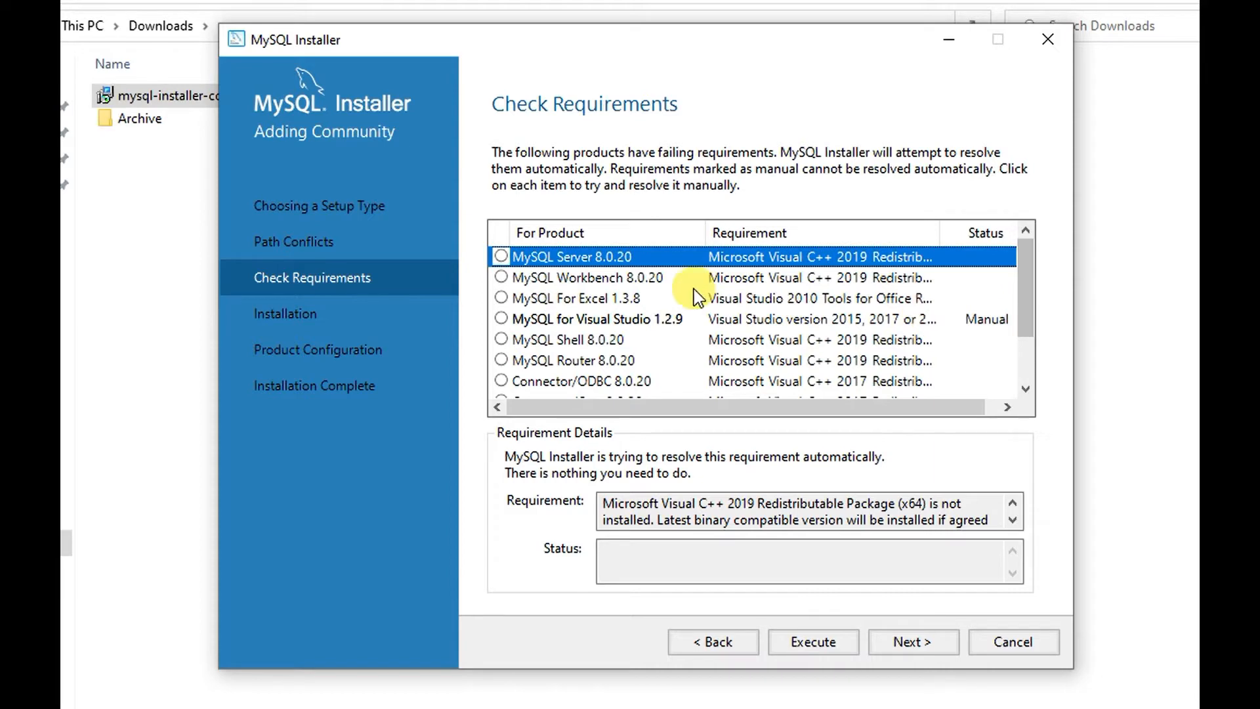
pyautogui.click(655, 285)
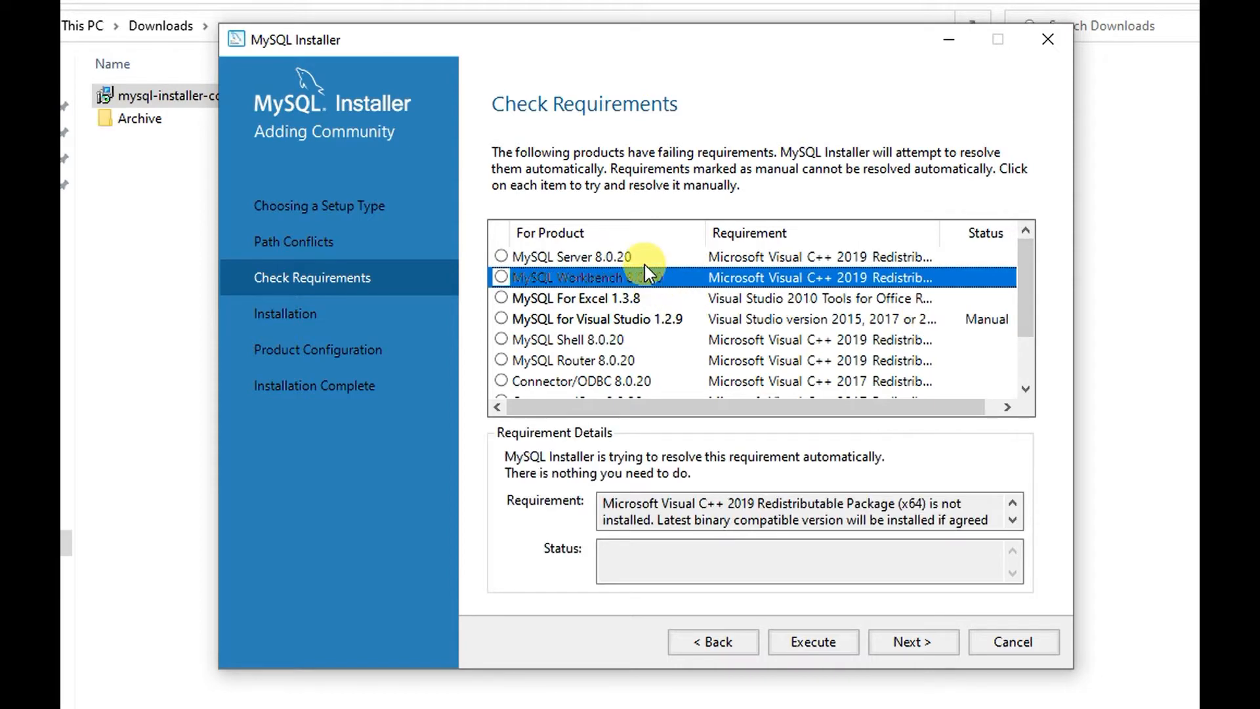
pyautogui.click(643, 261)
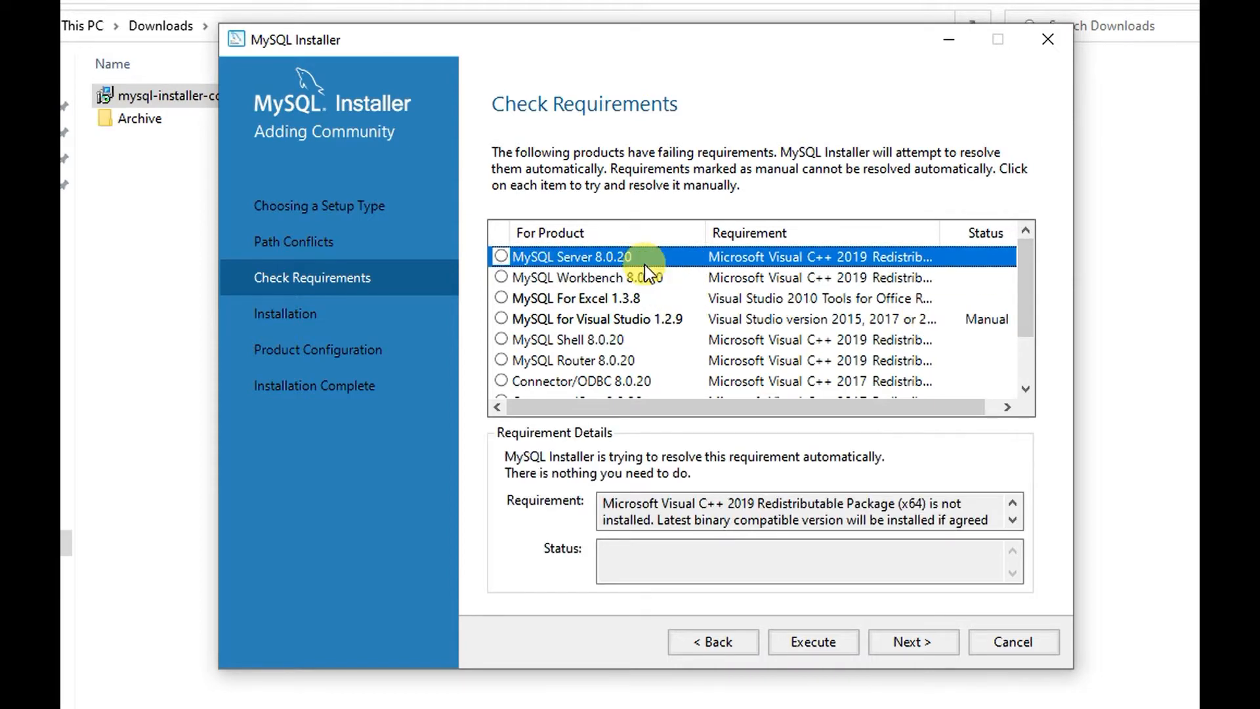
pyautogui.click(912, 642)
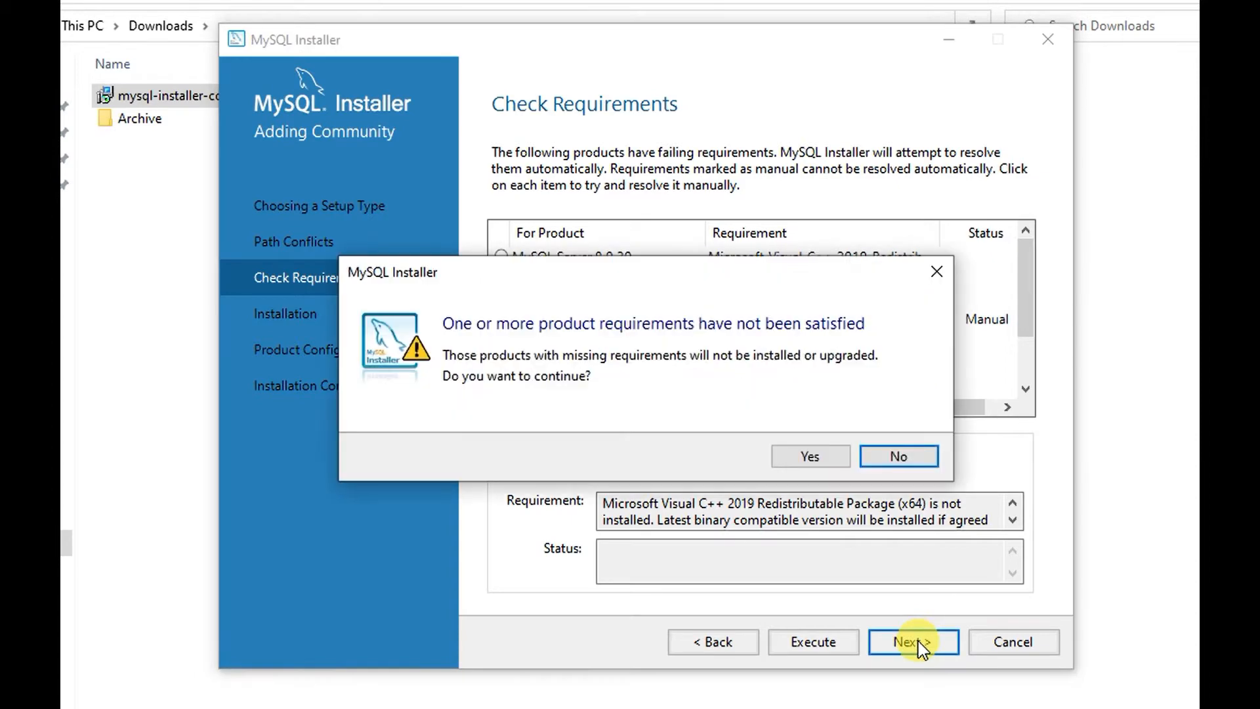
pyautogui.click(891, 455)
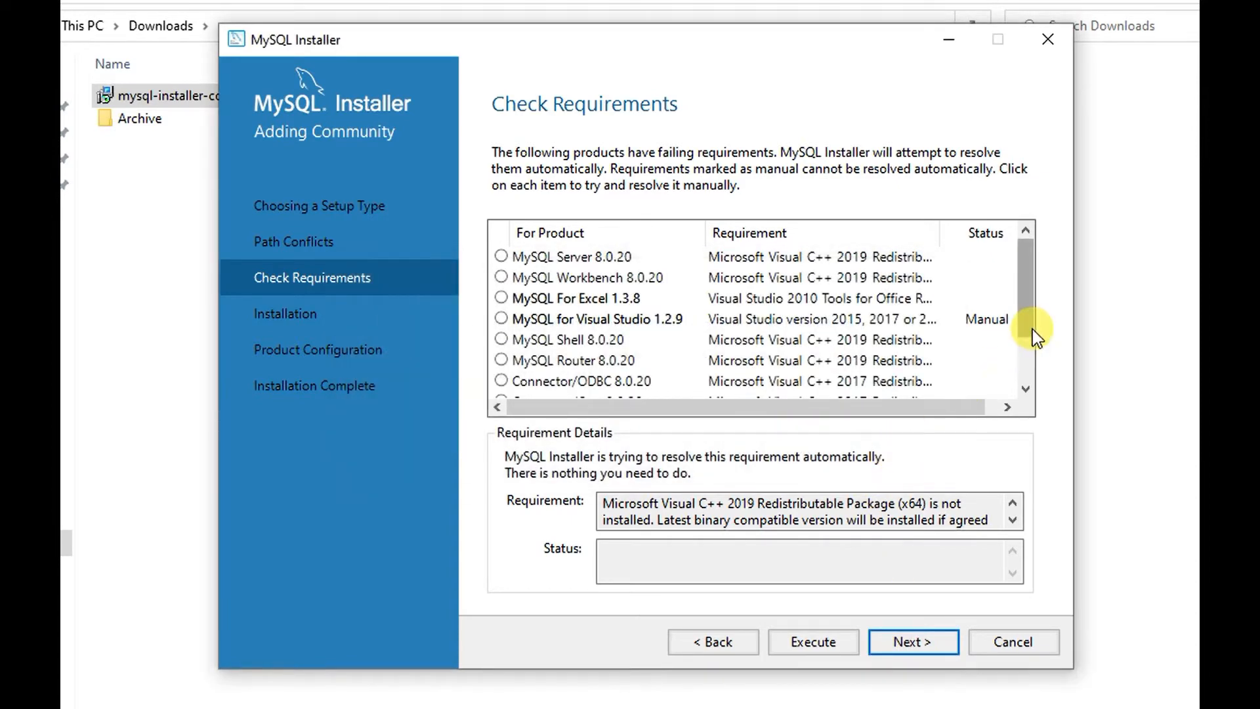
pyautogui.moveTo(1032, 317); pyautogui.dragTo(1004, 247)
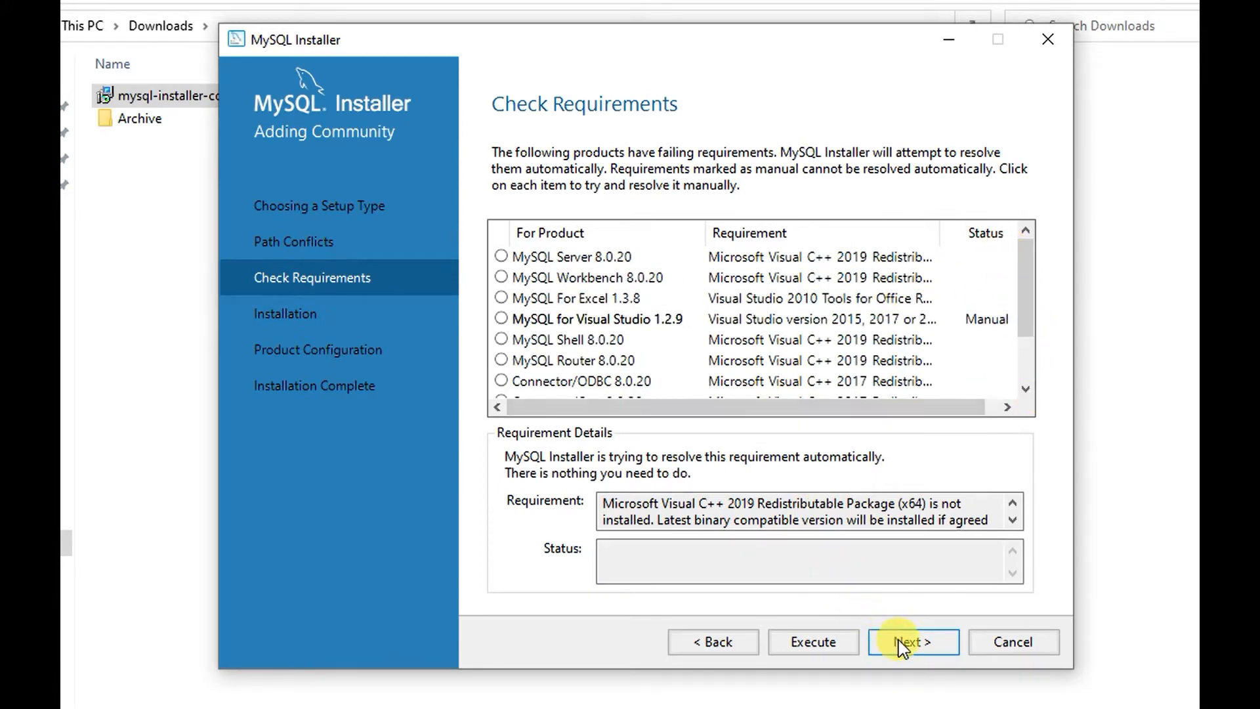
pyautogui.click(878, 635)
pyautogui.click(817, 462)
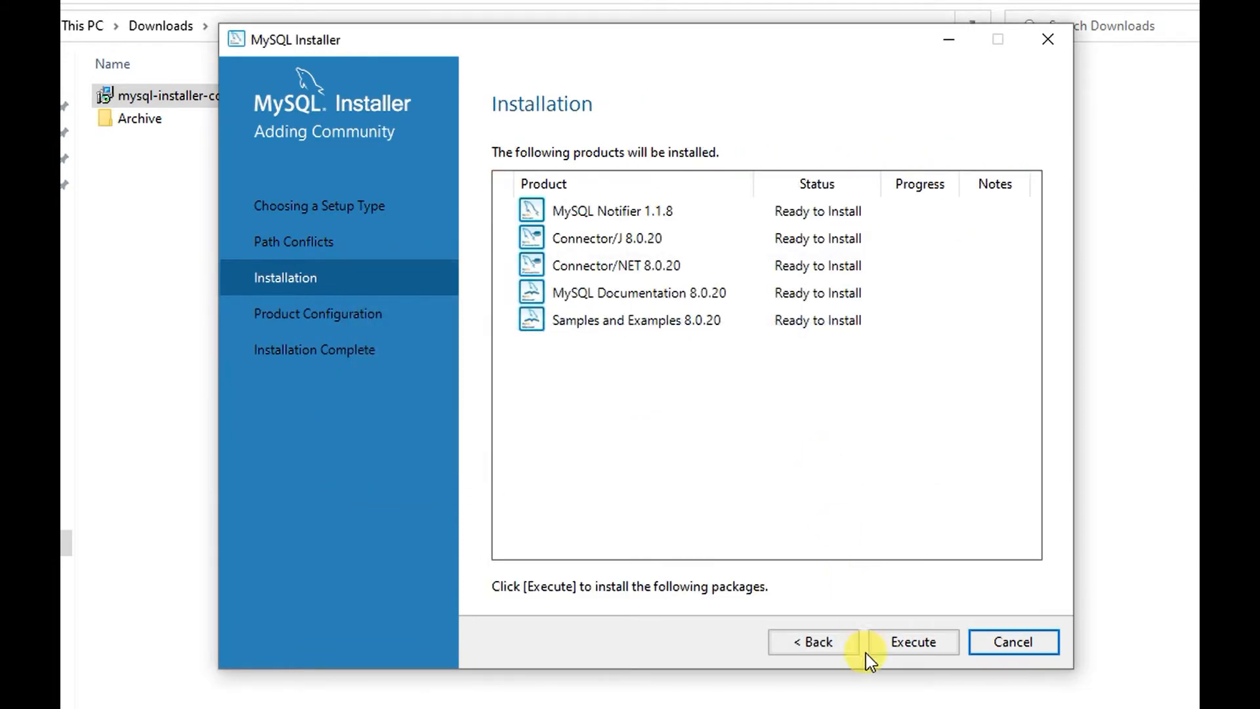
# - Install the five listed products and advance to the Product Configuration step
pyautogui.click(905, 651)
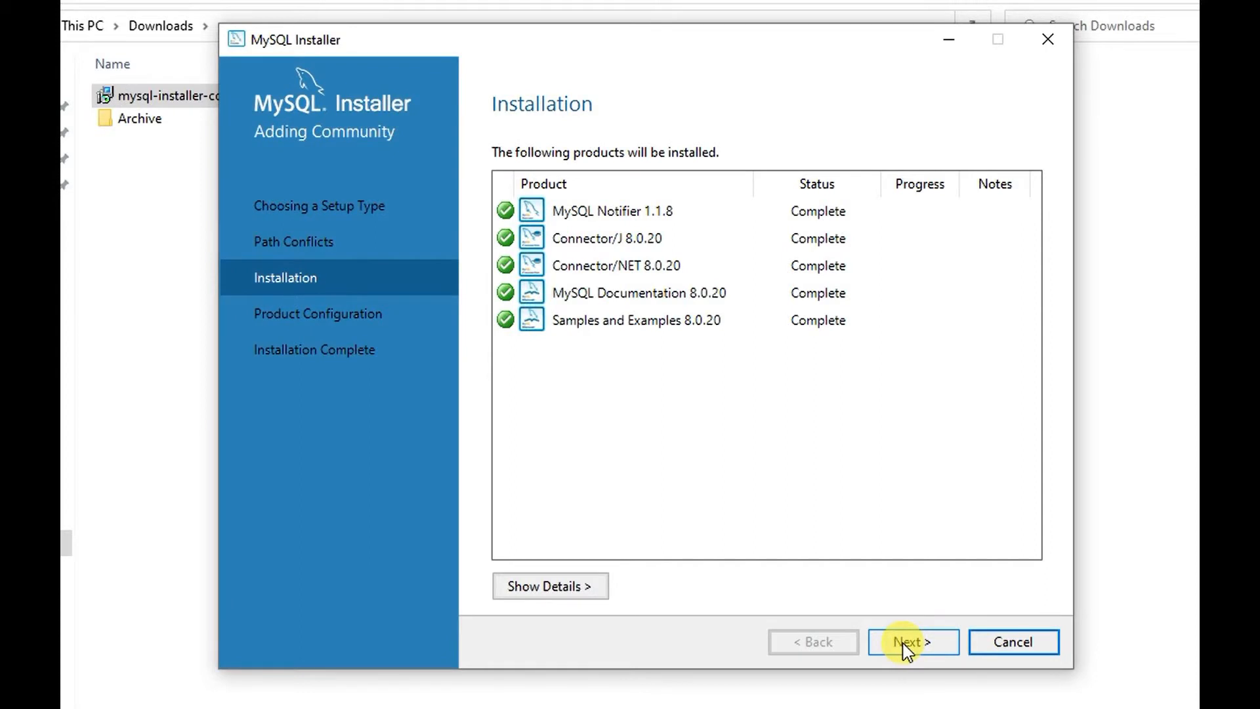
pyautogui.click(907, 643)
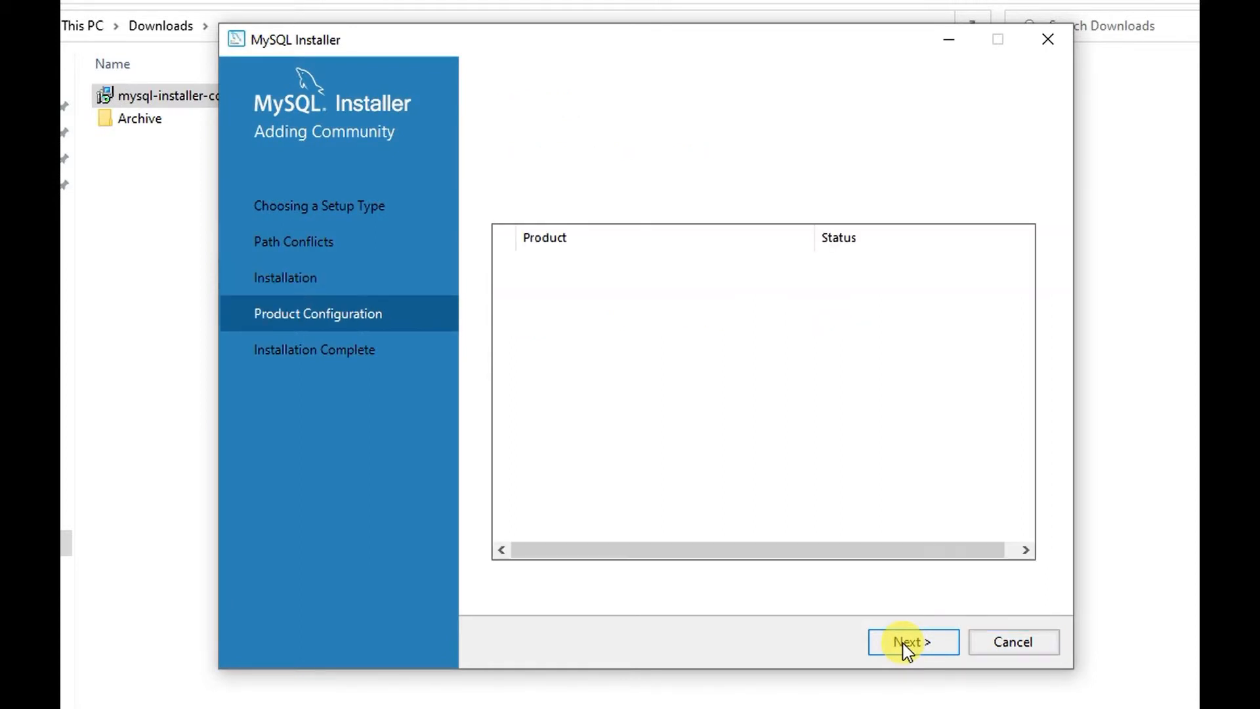
pyautogui.click(905, 643)
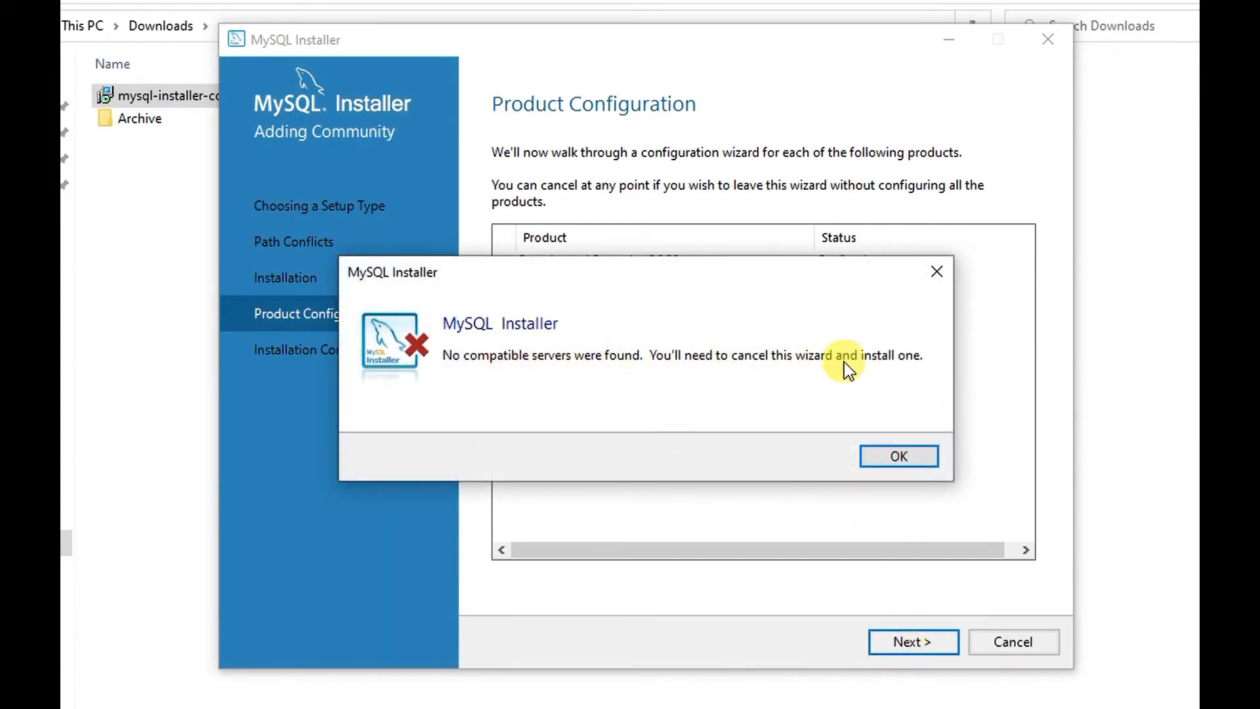
# - Dismiss the no-compatible-servers error, then enter and clear the user name and password fields
pyautogui.click(922, 458)
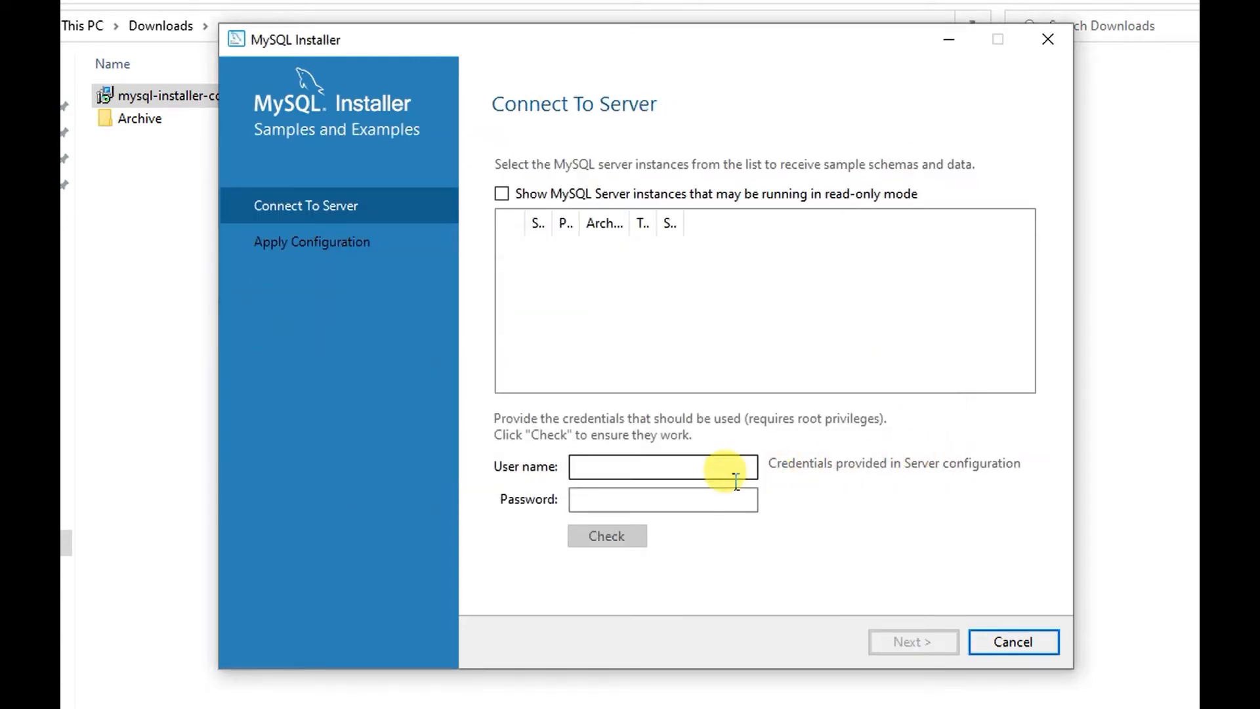
pyautogui.click(501, 194)
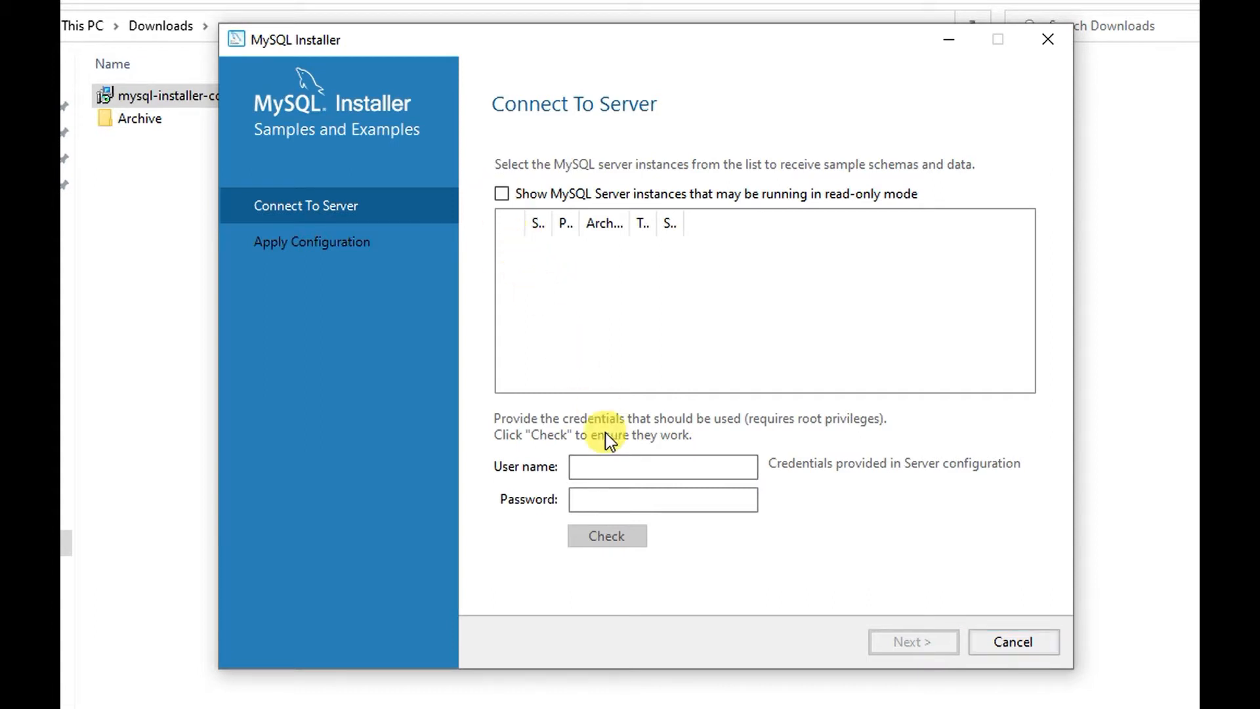
pyautogui.click(646, 473)
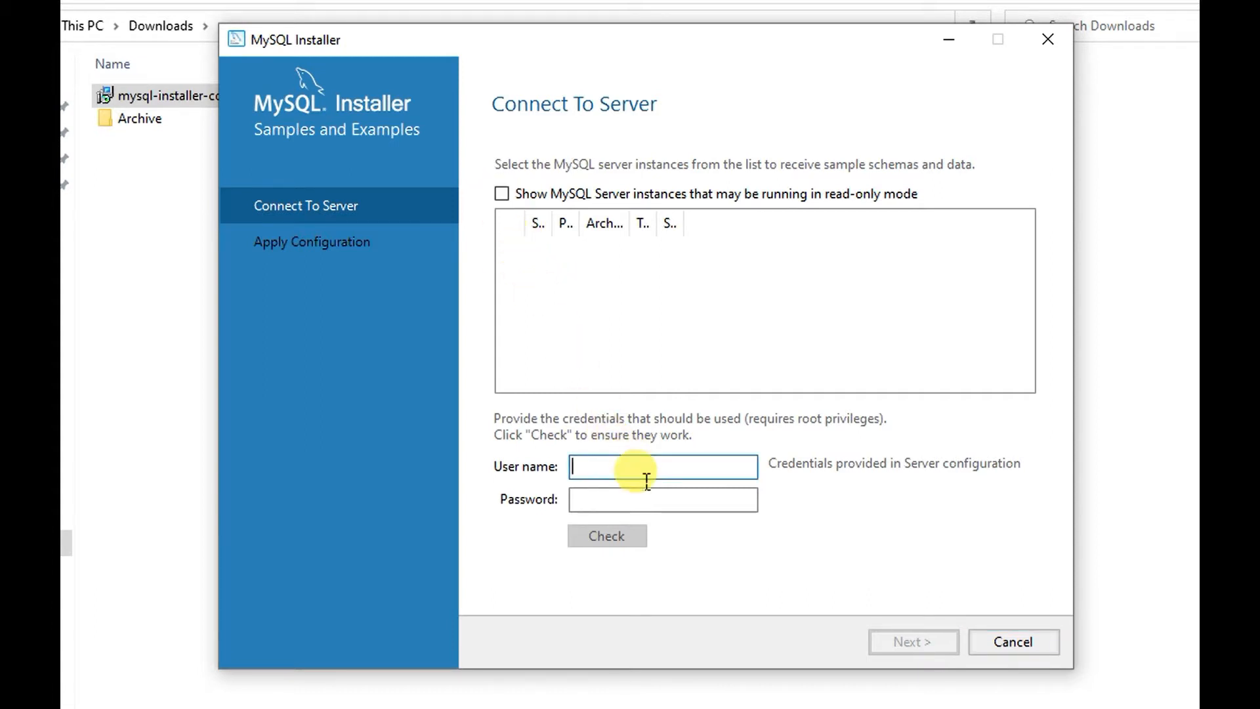
pyautogui.write('admin')
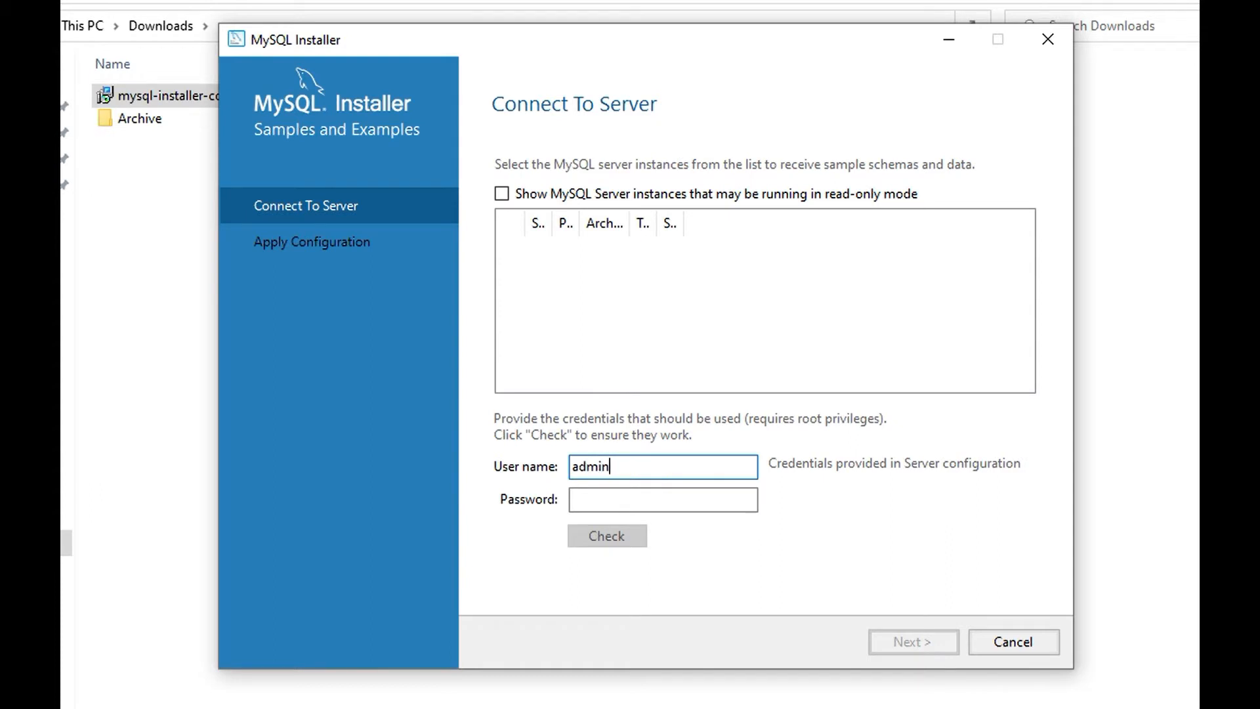
pyautogui.click(663, 500)
pyautogui.write('admin')
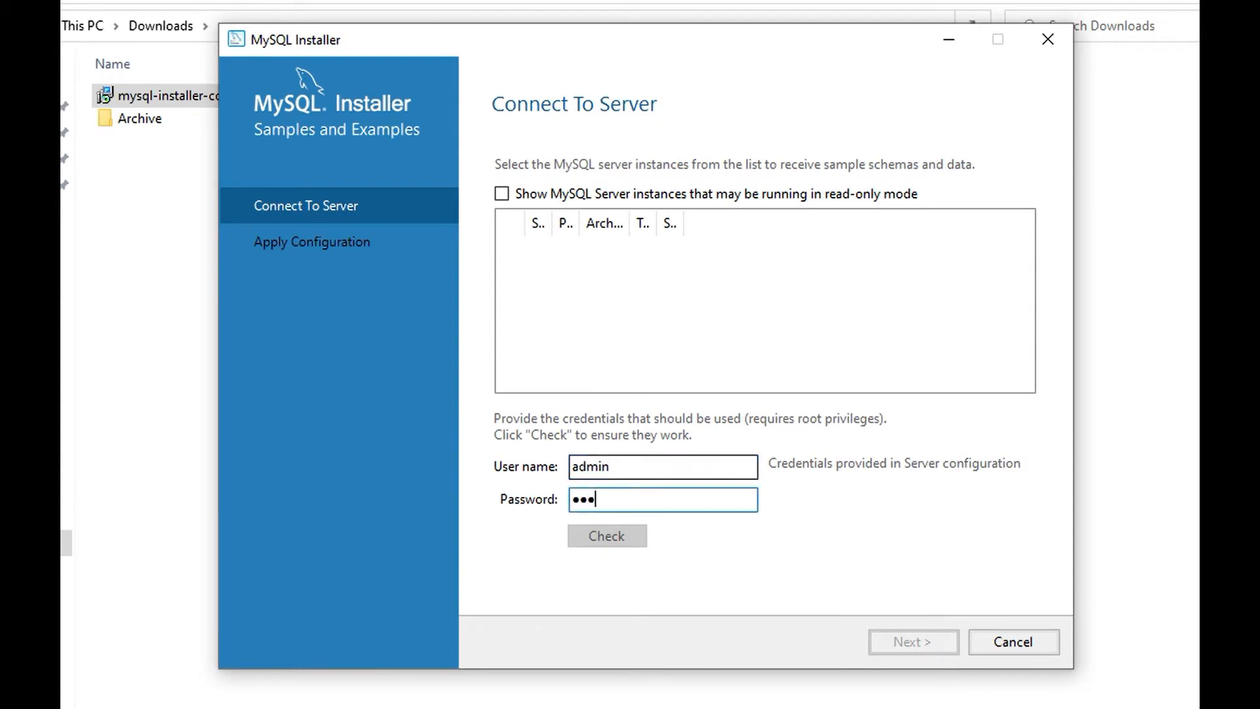
pyautogui.write('12')
pyautogui.press('BackSpace')
pyautogui.press('BackSpace')
pyautogui.press('BackSpace')
pyautogui.press('BackSpace')
pyautogui.press('BackSpace')
pyautogui.press('BackSpace')
pyautogui.press('BackSpace')
pyautogui.click(647, 466)
pyautogui.hotkey('shift', 'Left')
pyautogui.hotkey('shift', 'Left')
pyautogui.hotkey('shift', 'Left')
pyautogui.hotkey('shift', 'Left')
pyautogui.hotkey('shift', 'Left')
pyautogui.press('BackSpace')
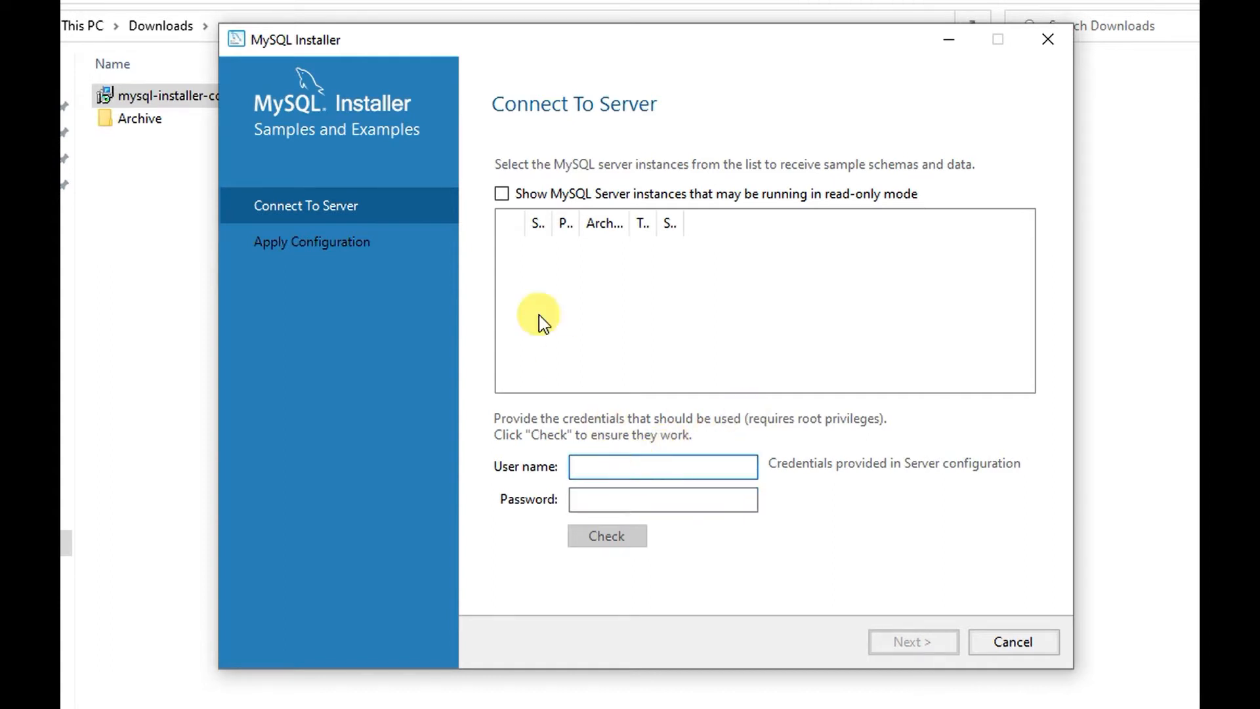
# - Toggle the read-only server option off and cancel the Samples and Examples configuration
pyautogui.click(320, 246)
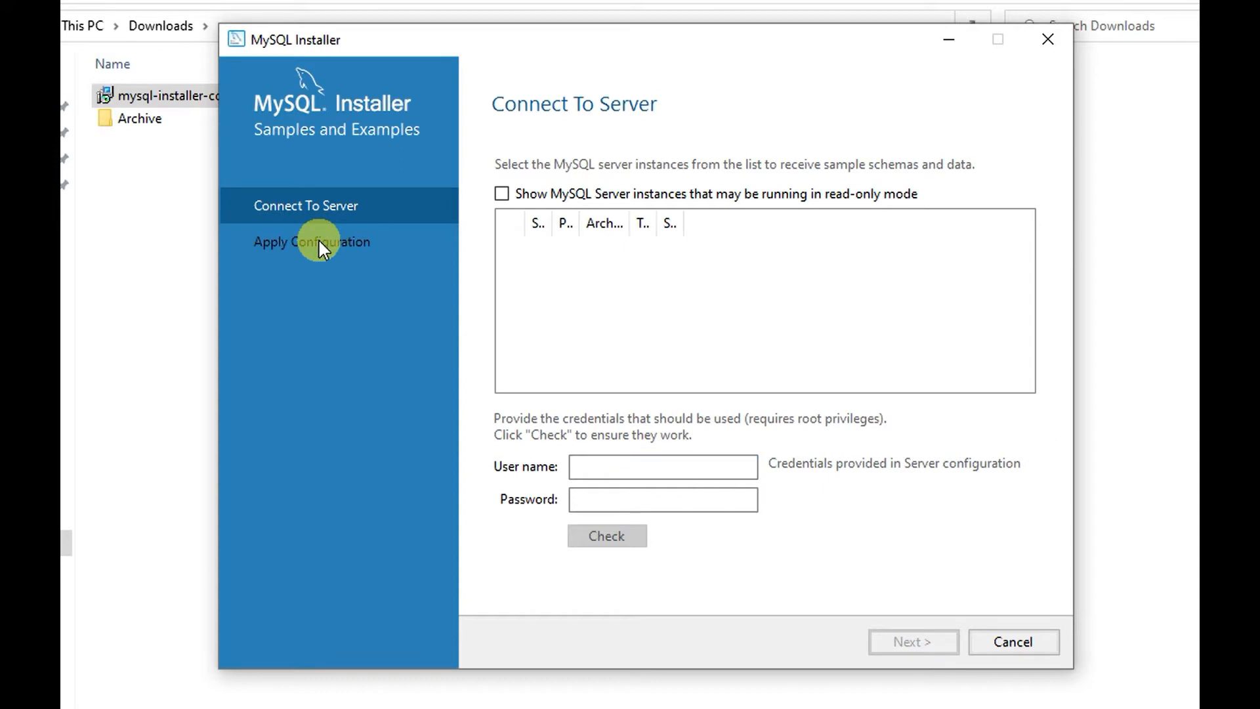
pyautogui.click(503, 194)
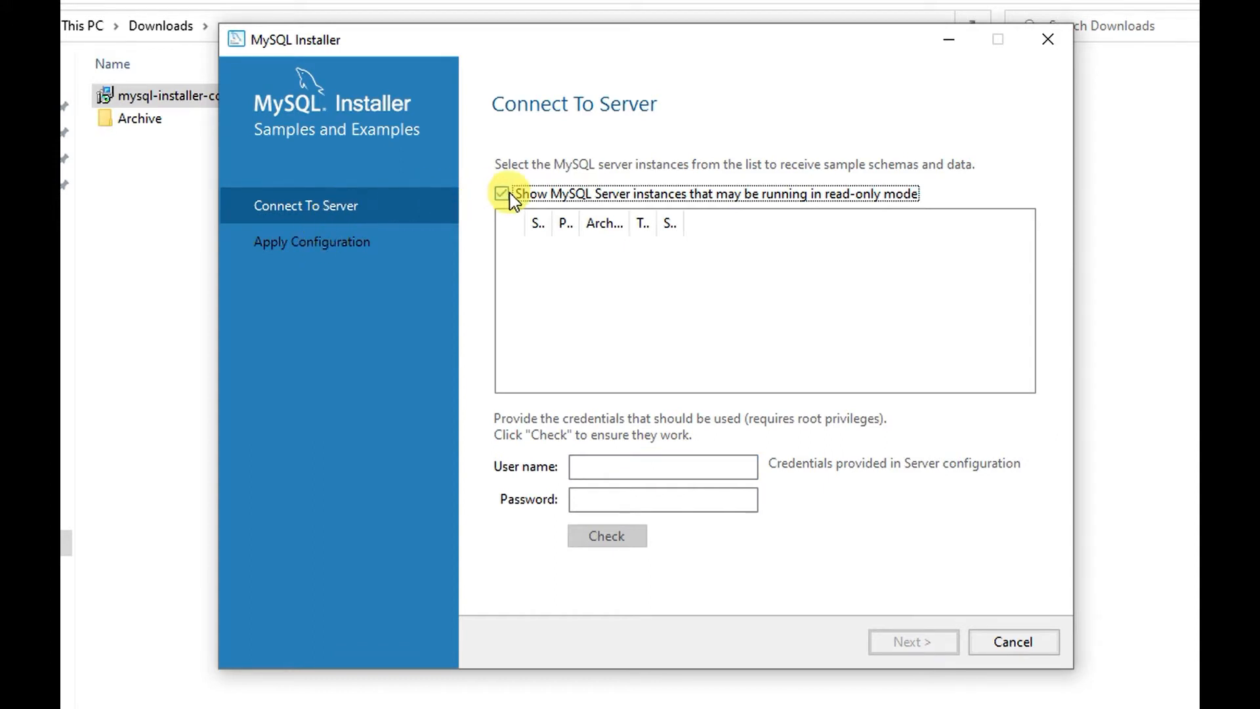
pyautogui.click(510, 195)
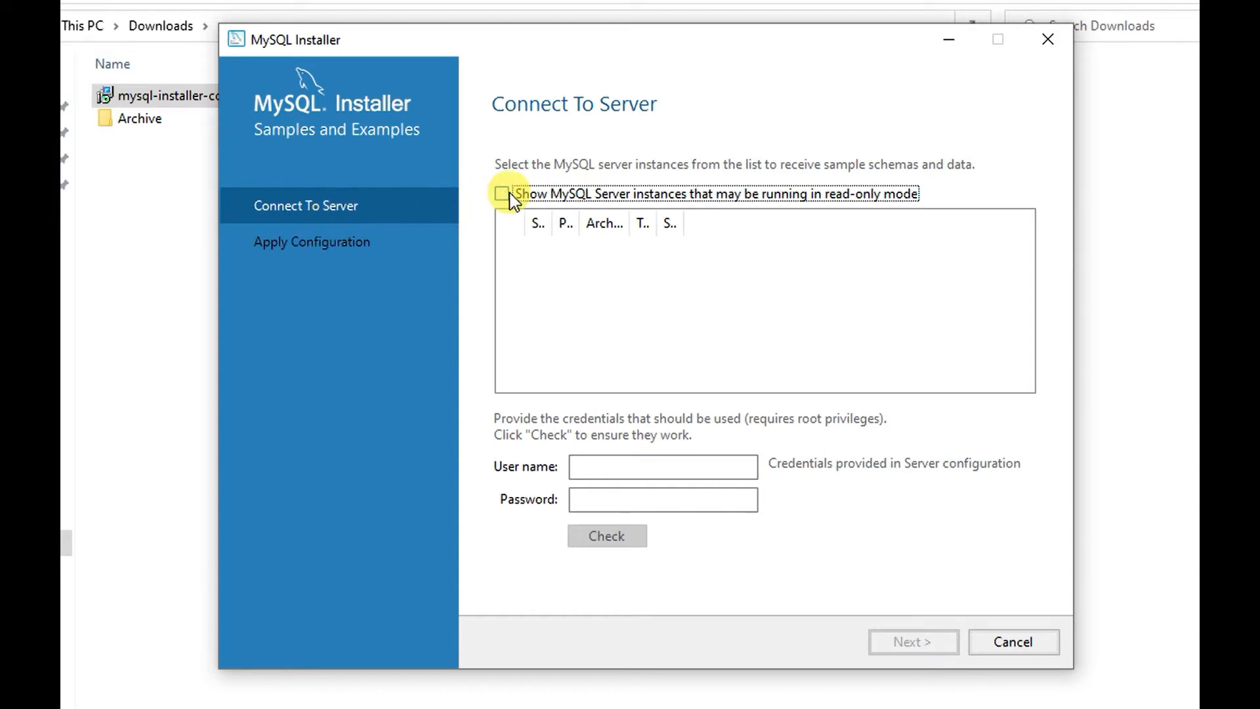
pyautogui.click(1033, 646)
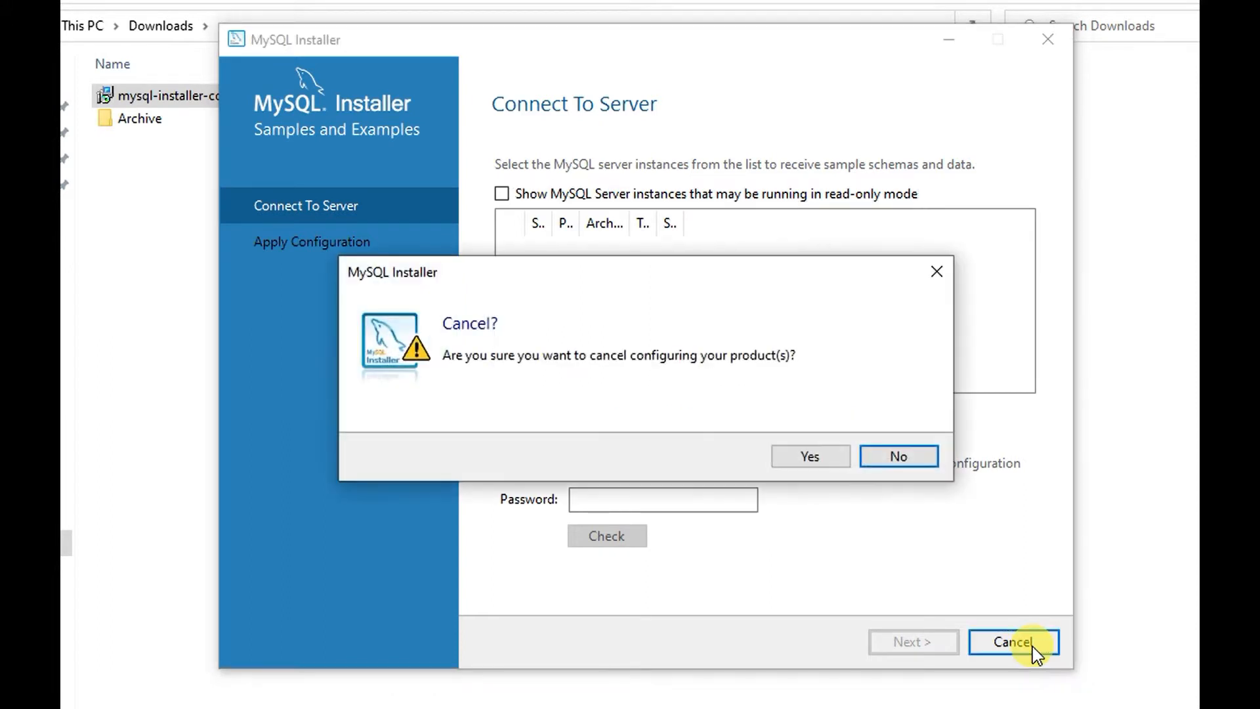
pyautogui.click(817, 458)
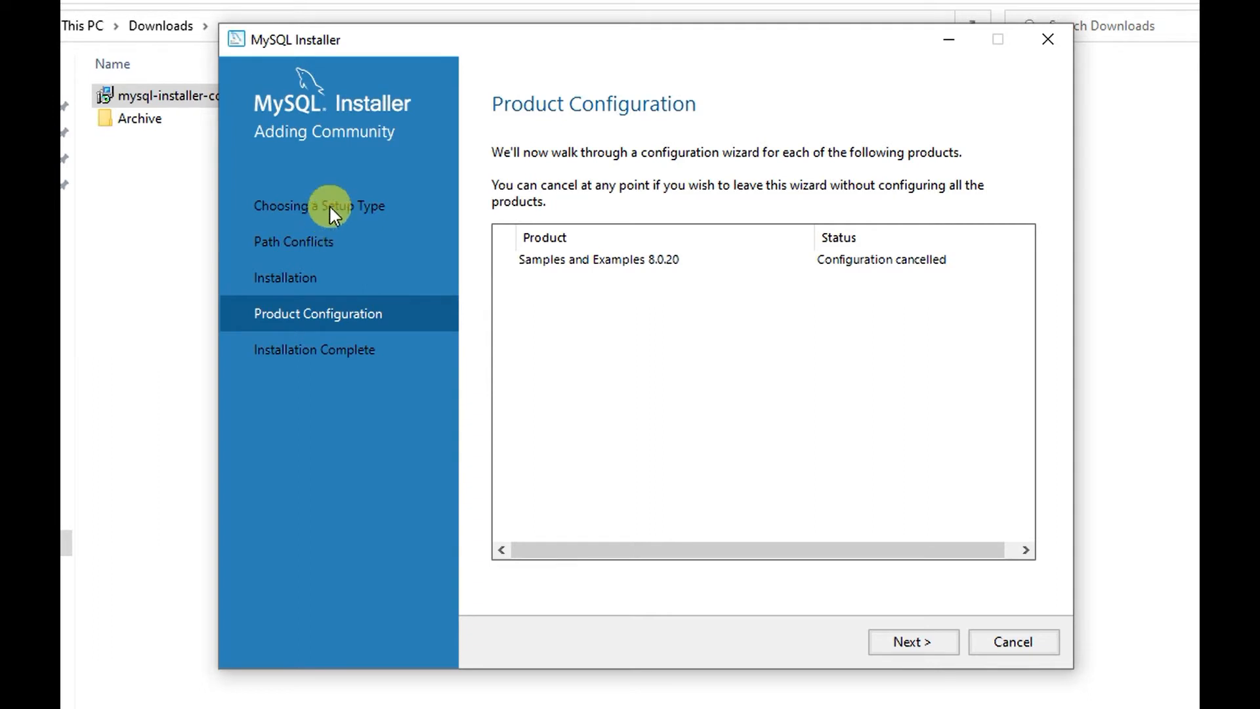
# - Continue to Installation Complete and finish to close MySQL Installer
pyautogui.click(925, 641)
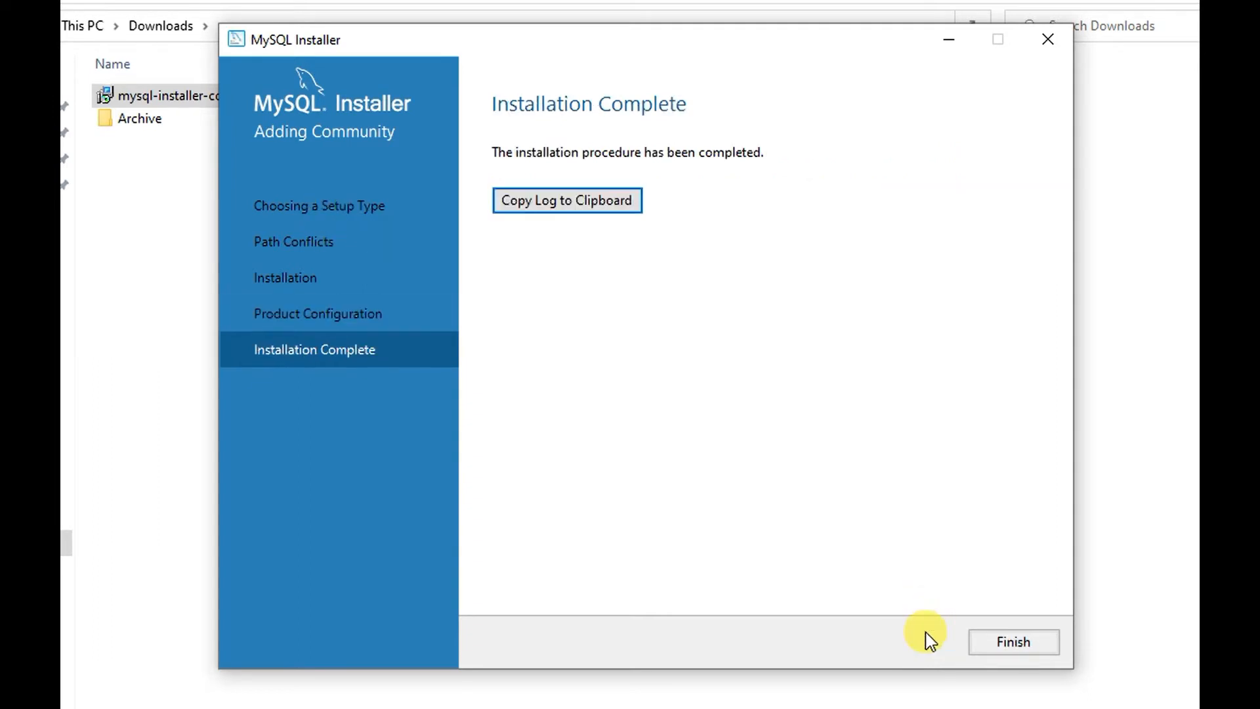
pyautogui.click(1026, 647)
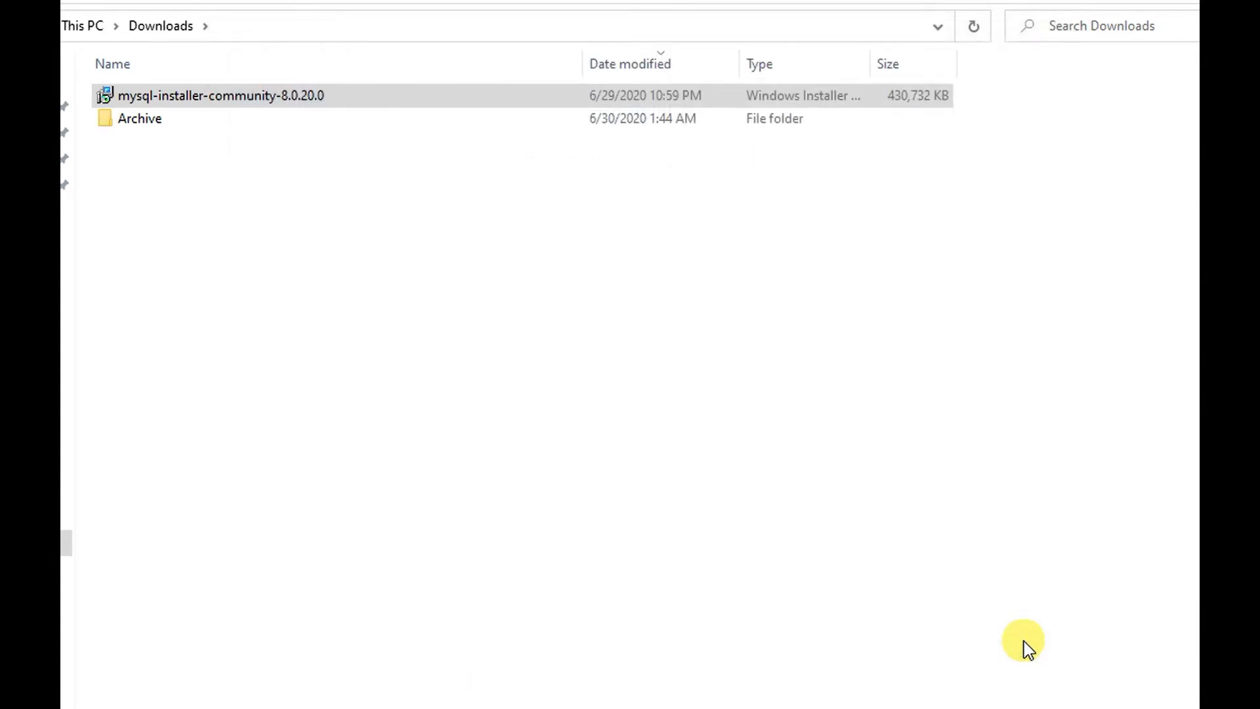
pyautogui.click(865, 673)
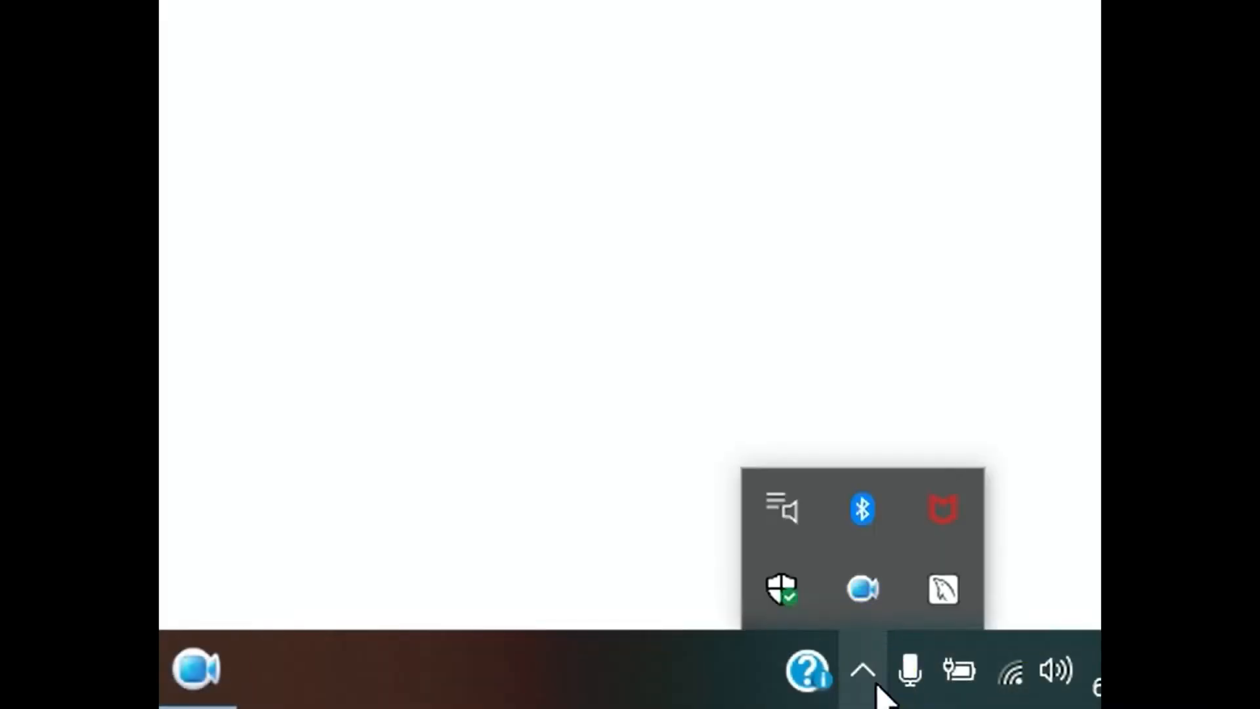
pyautogui.rightClick(945, 589)
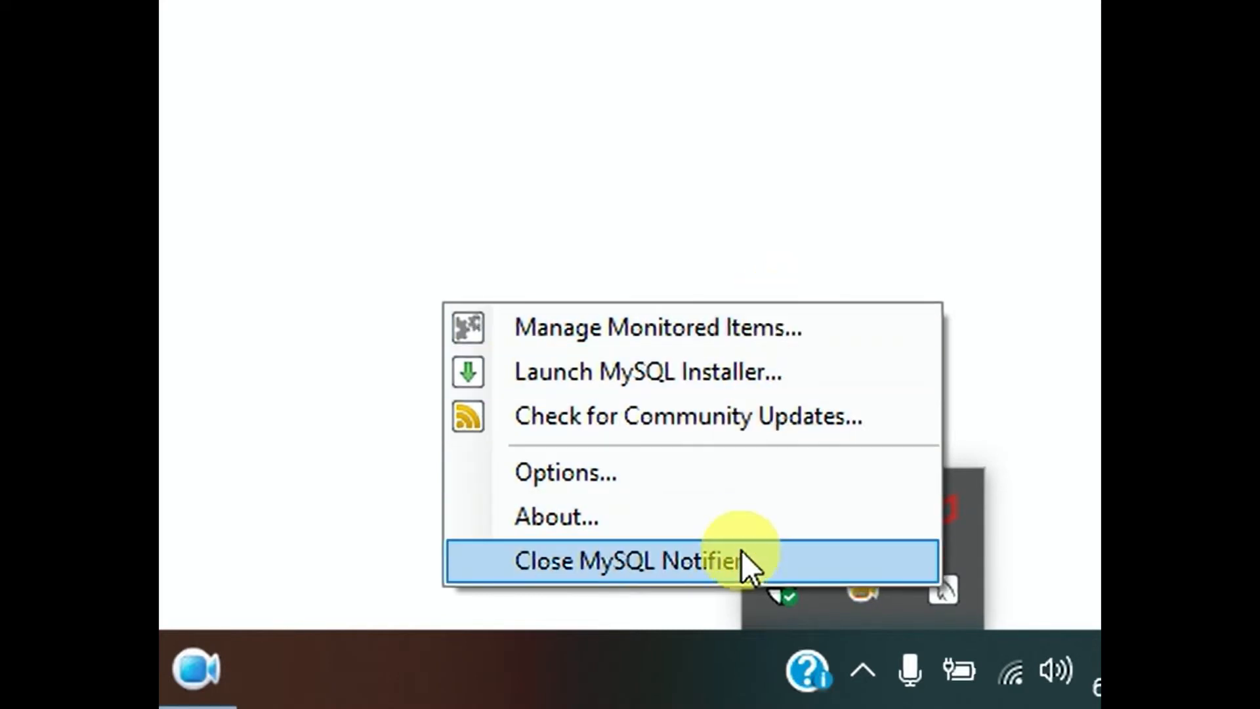
pyautogui.click(775, 266)
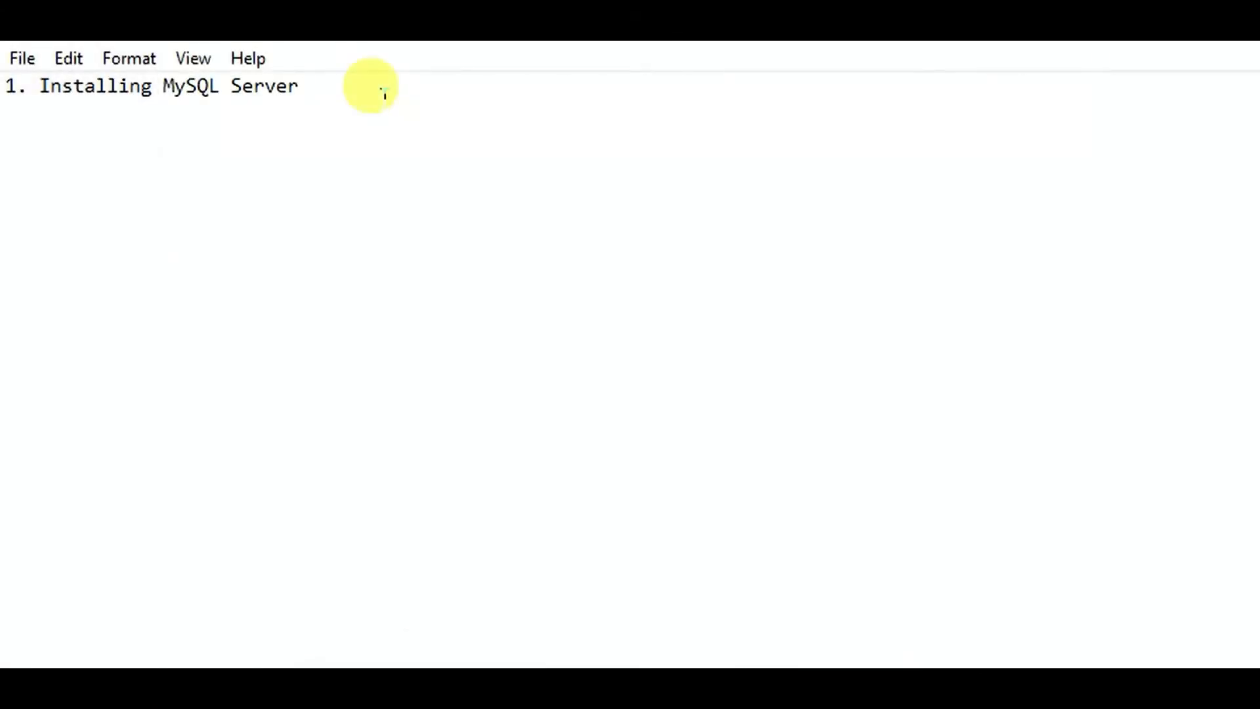
# - Append '- Done' to the first note line and begin line '2. Mysql workbench -'
pyautogui.write('- DOne')
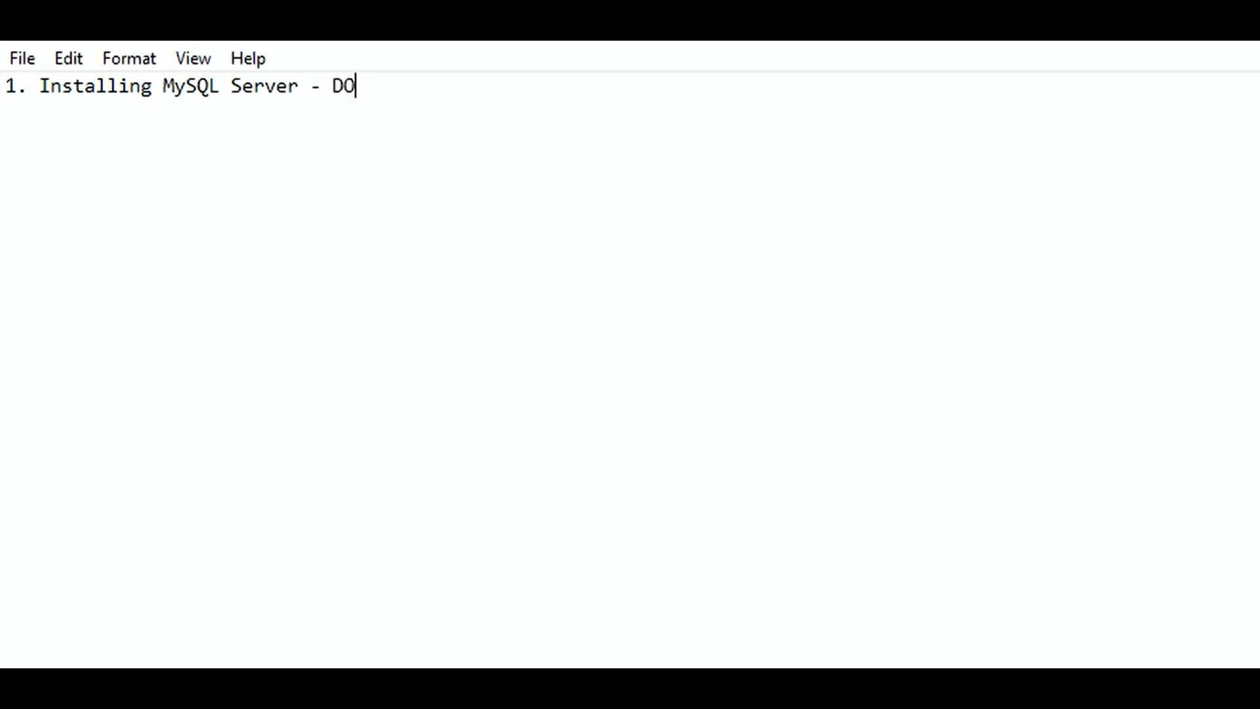
pyautogui.press('BackSpace')
pyautogui.press('BackSpace')
pyautogui.press('BackSpace')
pyautogui.write('ome')
pyautogui.press('BackSpace')
pyautogui.press('BackSpace')
pyautogui.write('ne')
pyautogui.press('Return')
pyautogui.write('2. Mysql w')
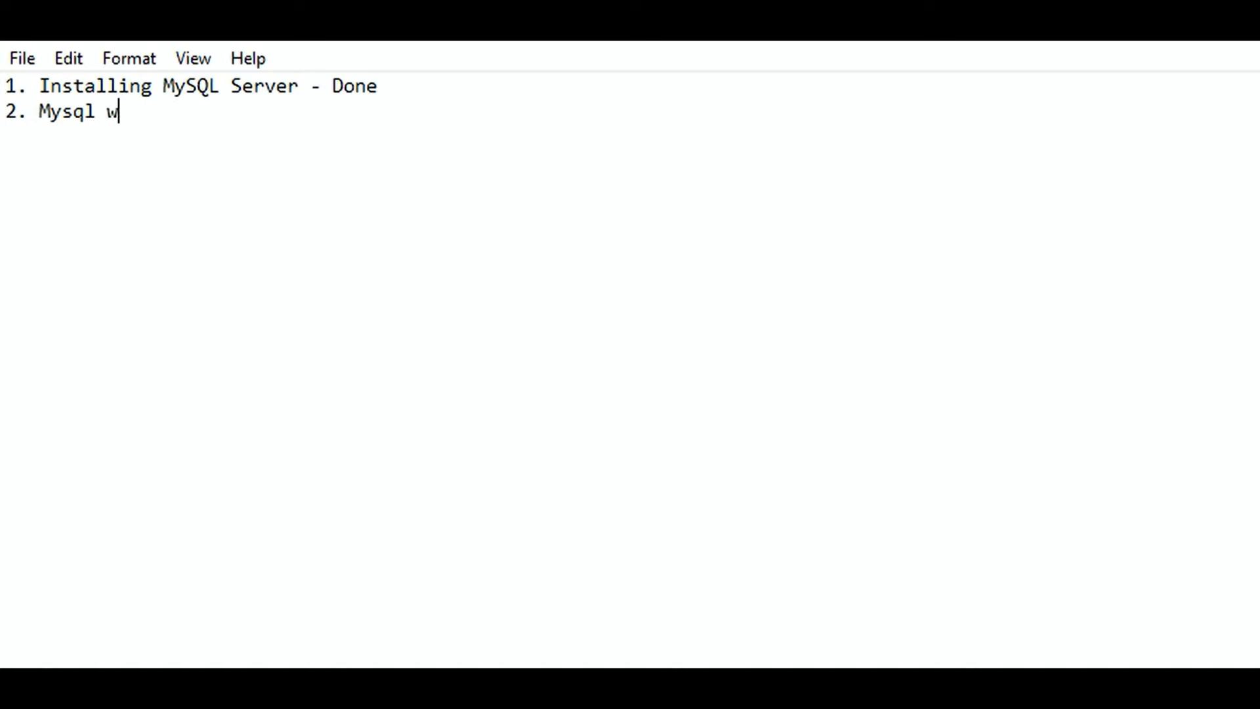
pyautogui.write('orkbench ')
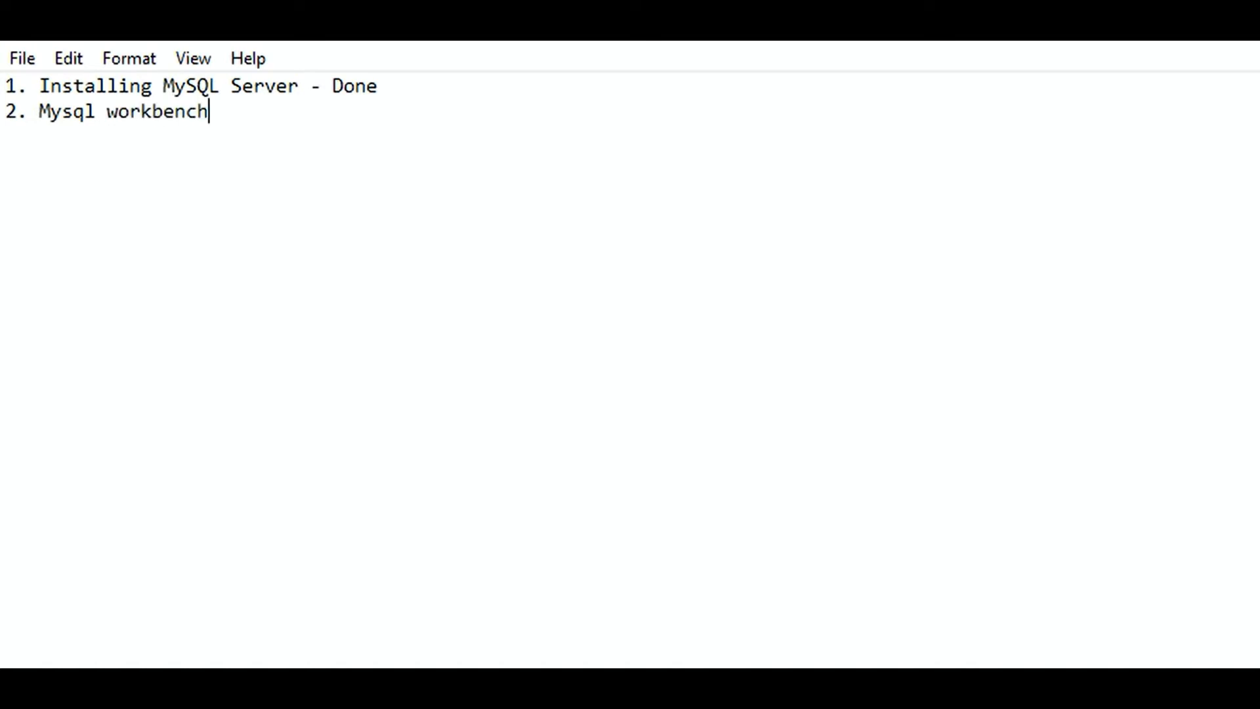
pyautogui.write('-')
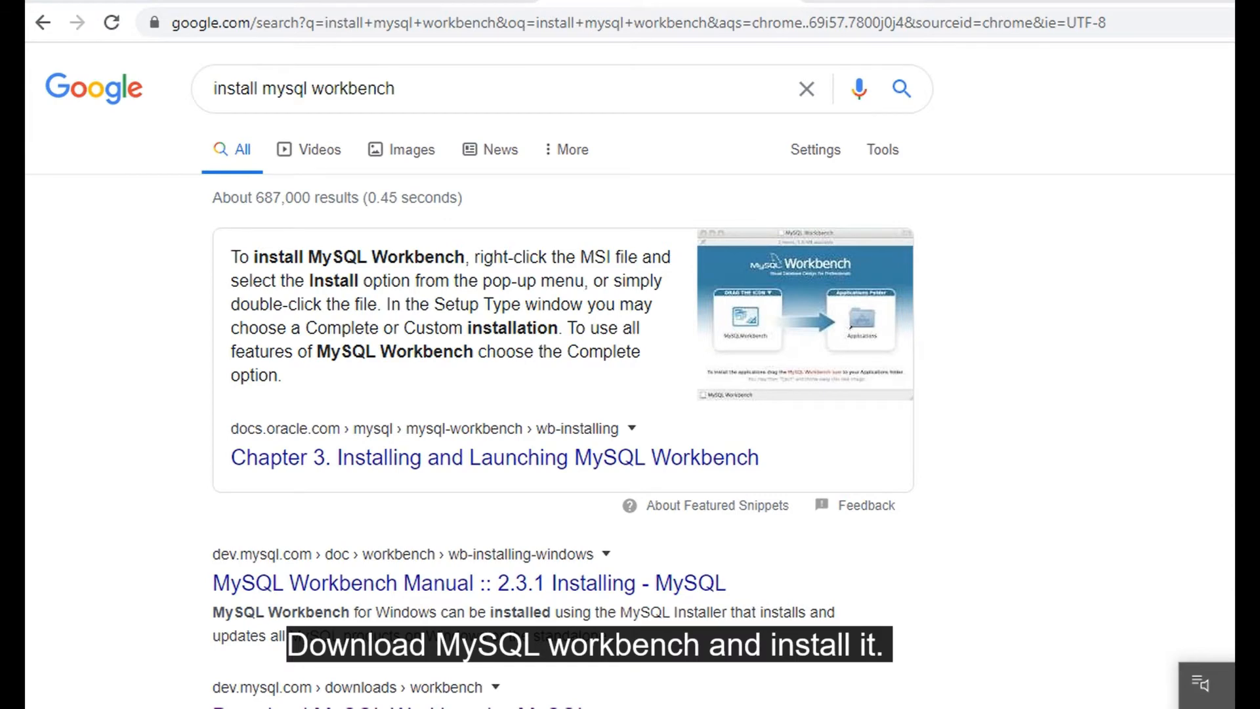
# - Open the Download MySQL Workbench page and download the 64-bit Windows MSI installer without signing in
pyautogui.scroll(-2, 630, 374)
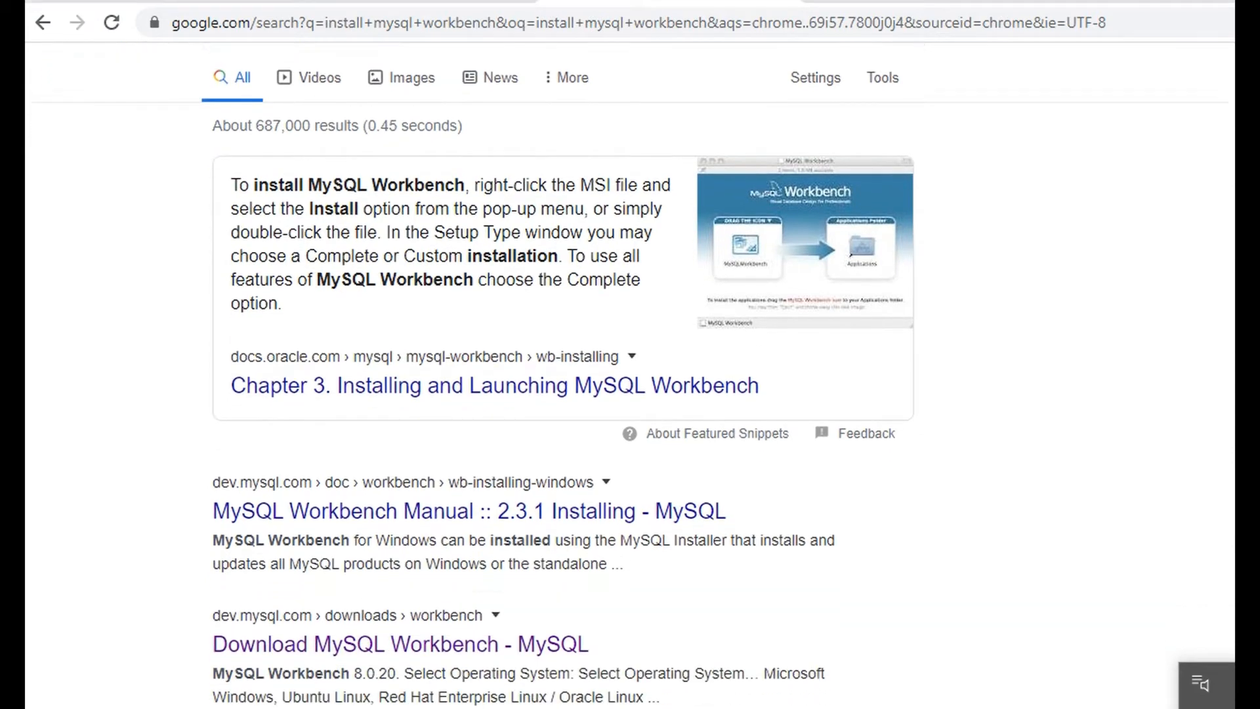
pyautogui.click(548, 586)
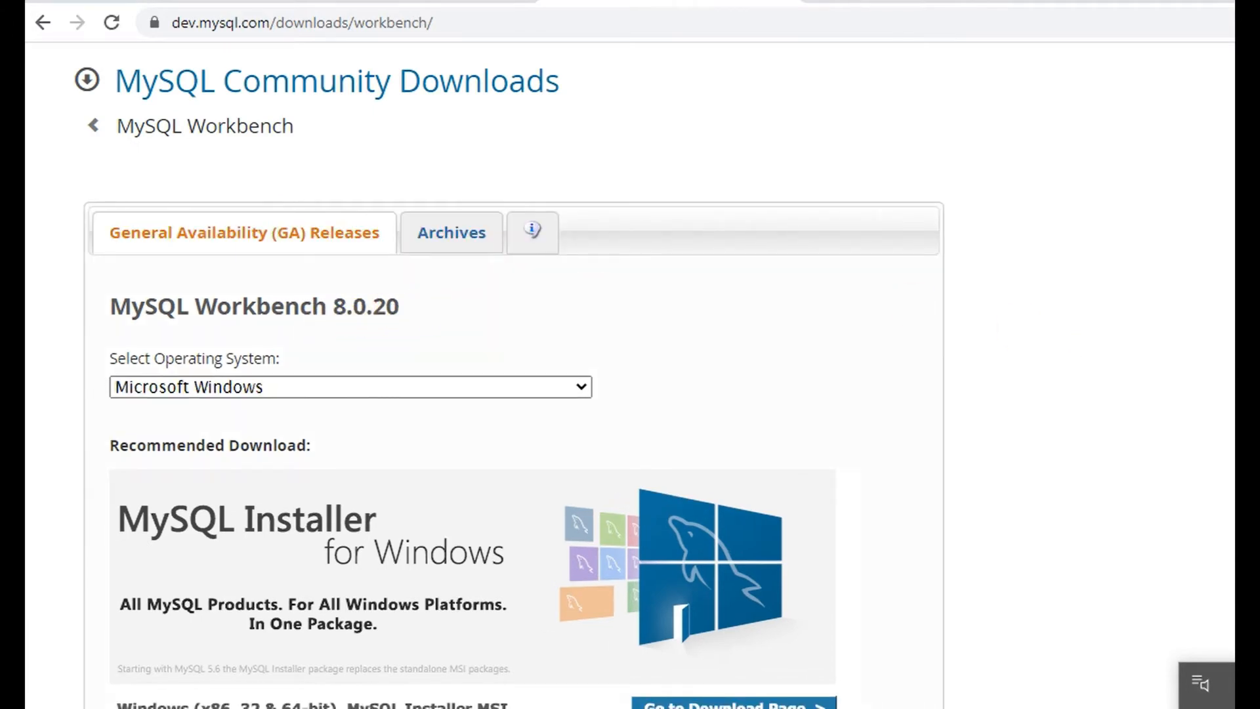
pyautogui.scroll(-6, 509, 374)
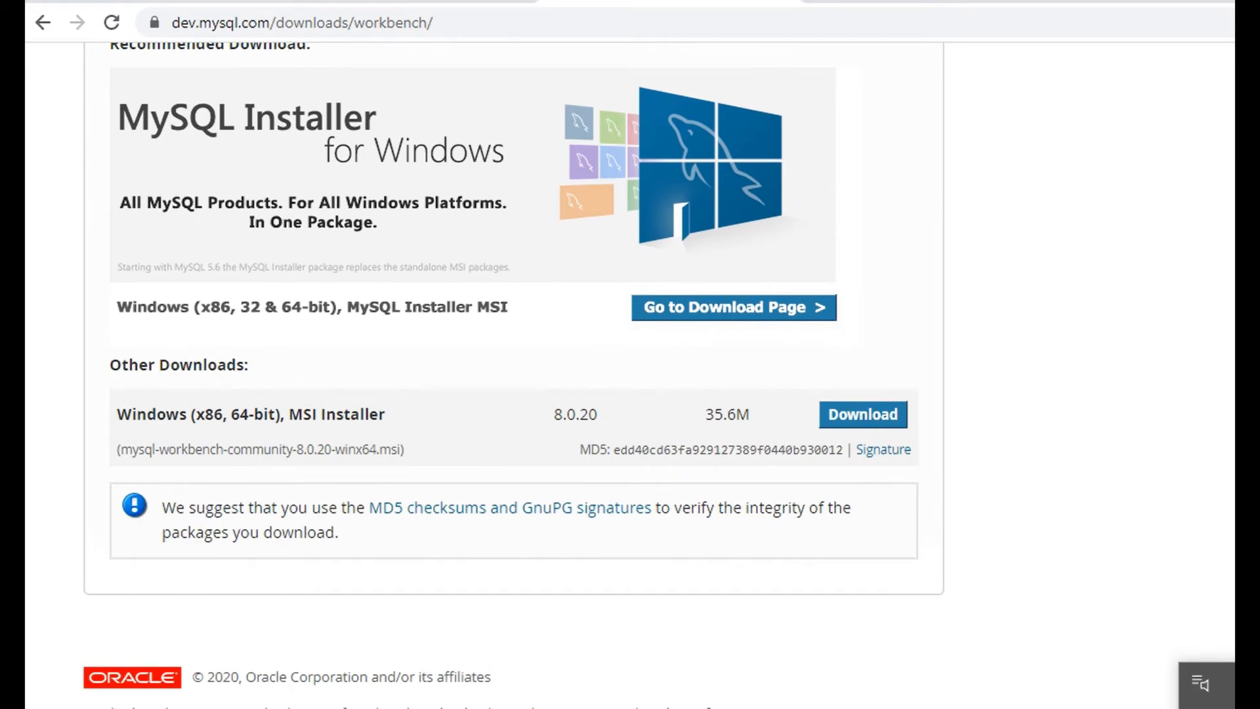
pyautogui.scroll(1, 513, 372)
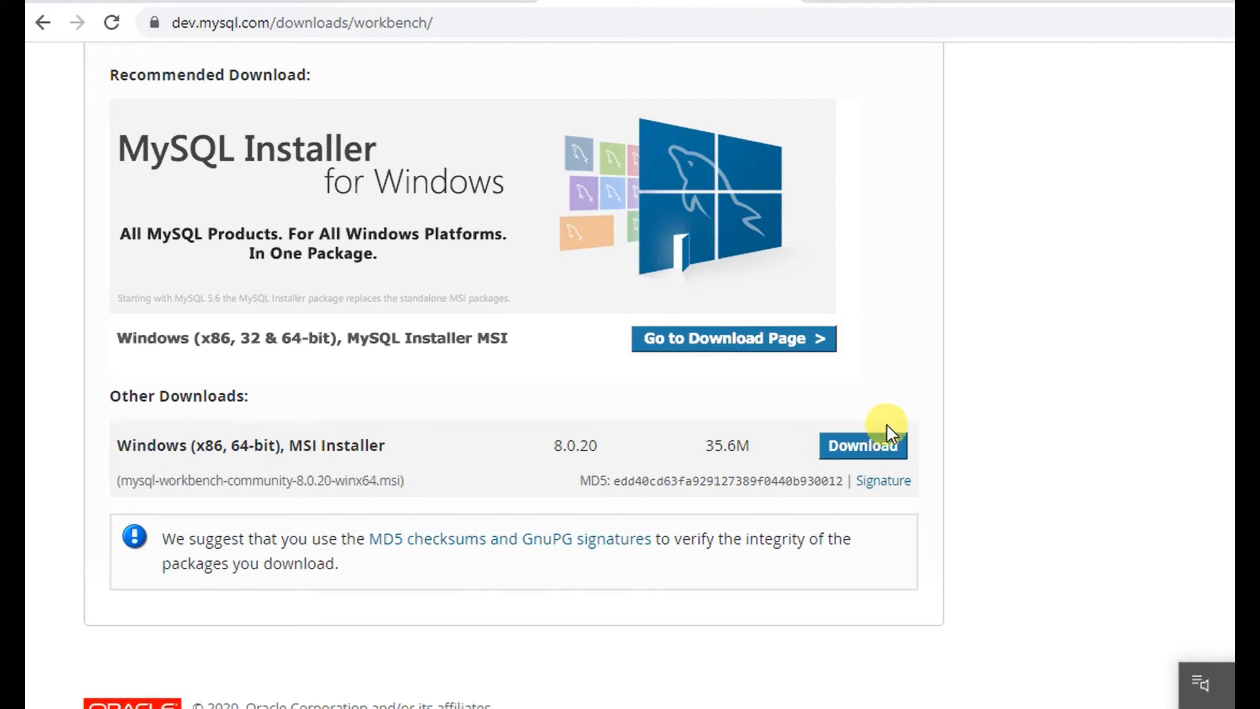
pyautogui.click(908, 452)
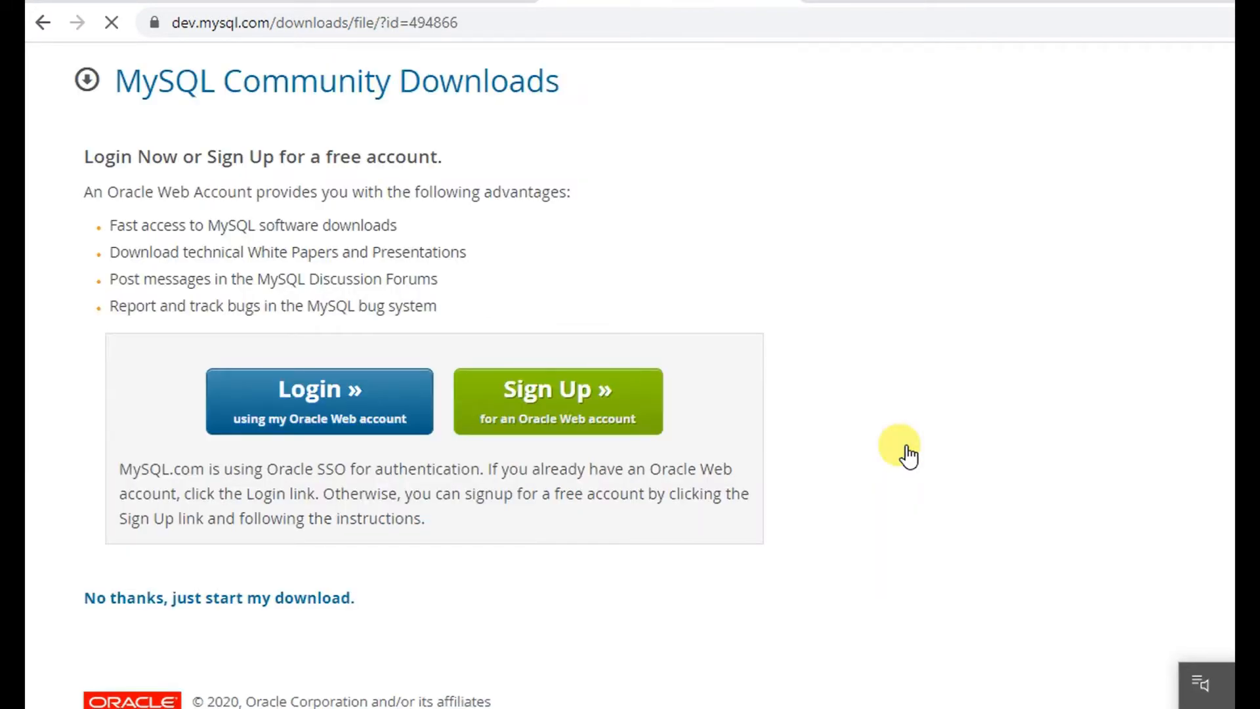
pyautogui.click(290, 603)
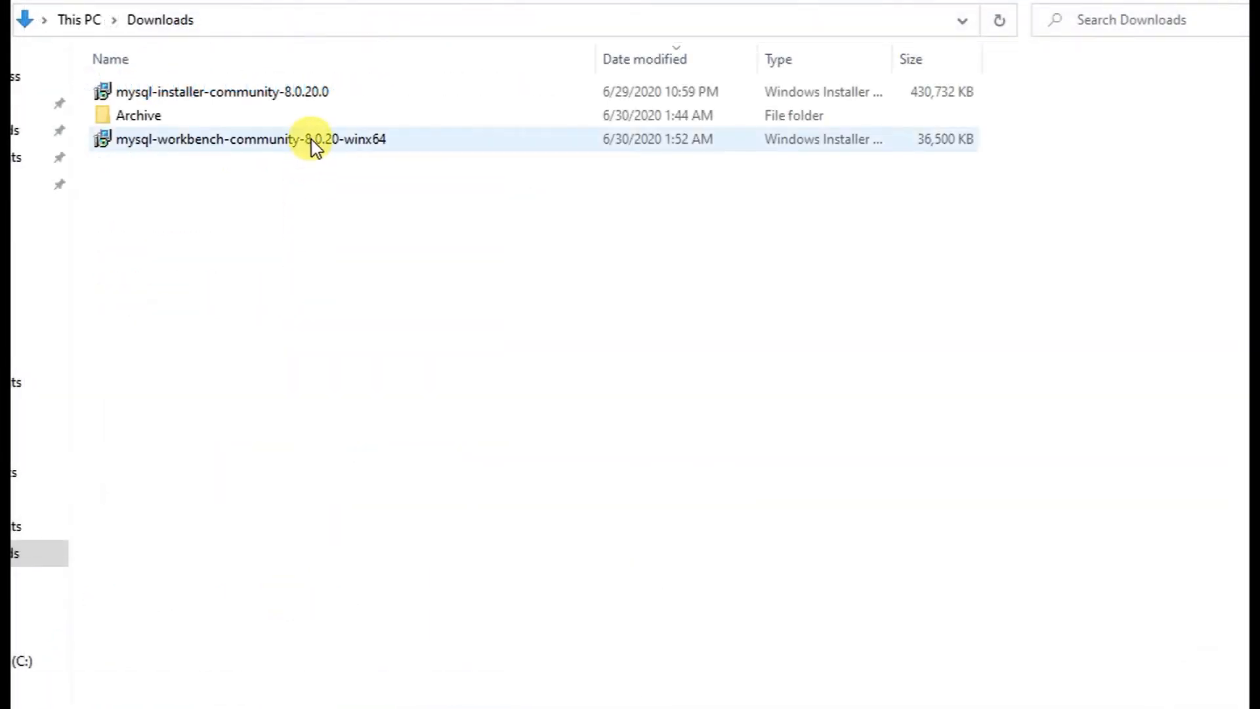
# - Run mysql-workbench-community-8.0.20-winx64 and dismiss the missing Visual C++ 2019 notice
pyautogui.doubleClick(311, 141)
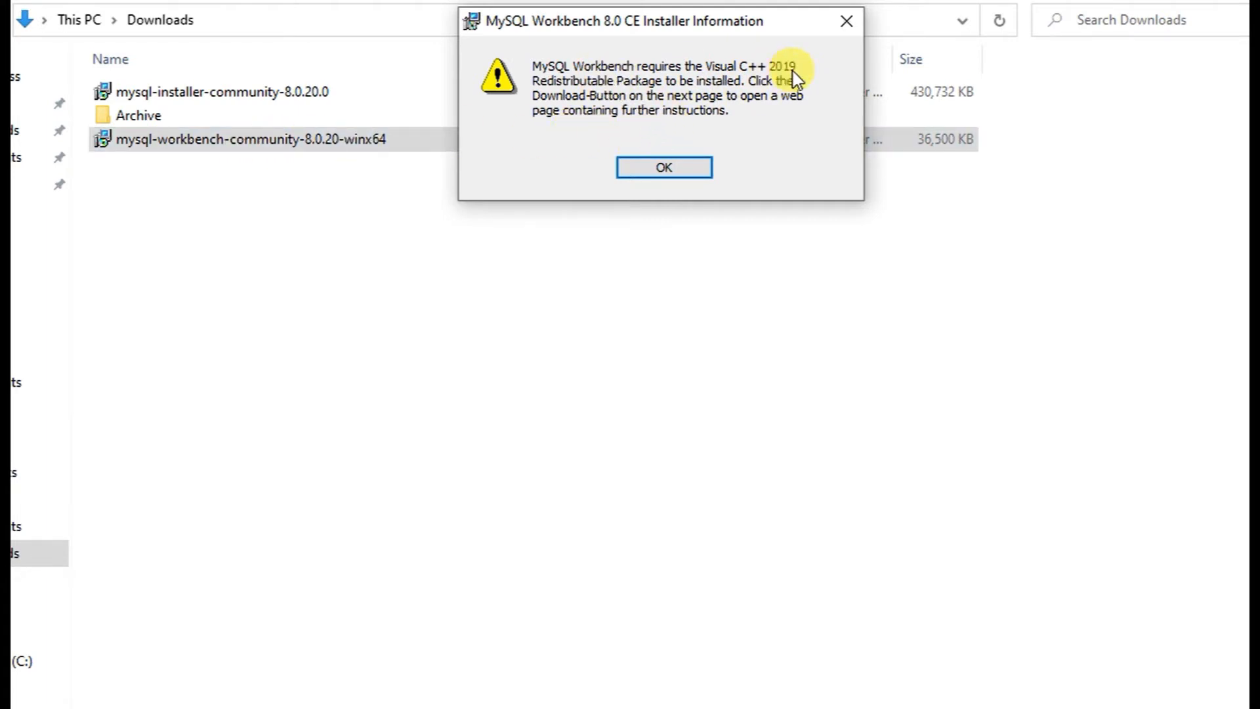
pyautogui.click(681, 172)
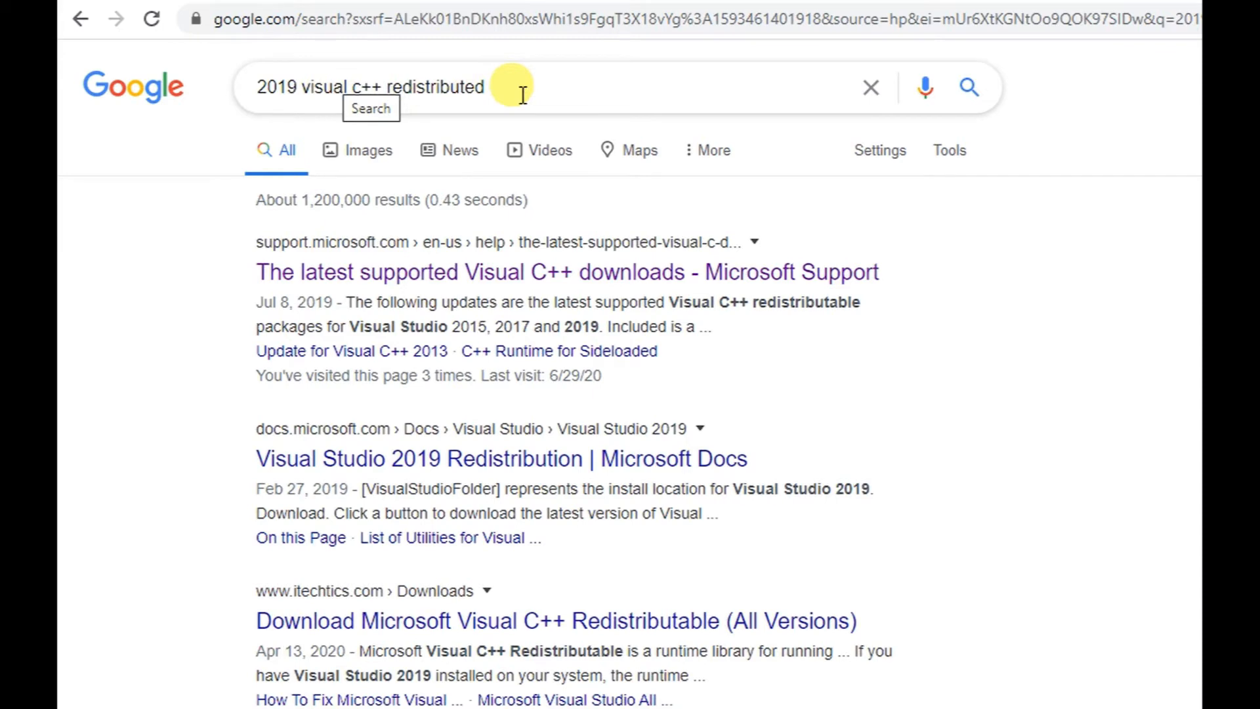
# - Download vc_redist.x86.exe and vc_redist.x64.exe from Microsoft's Visual C++ article, then bring up the Downloads folder
pyautogui.click(593, 275)
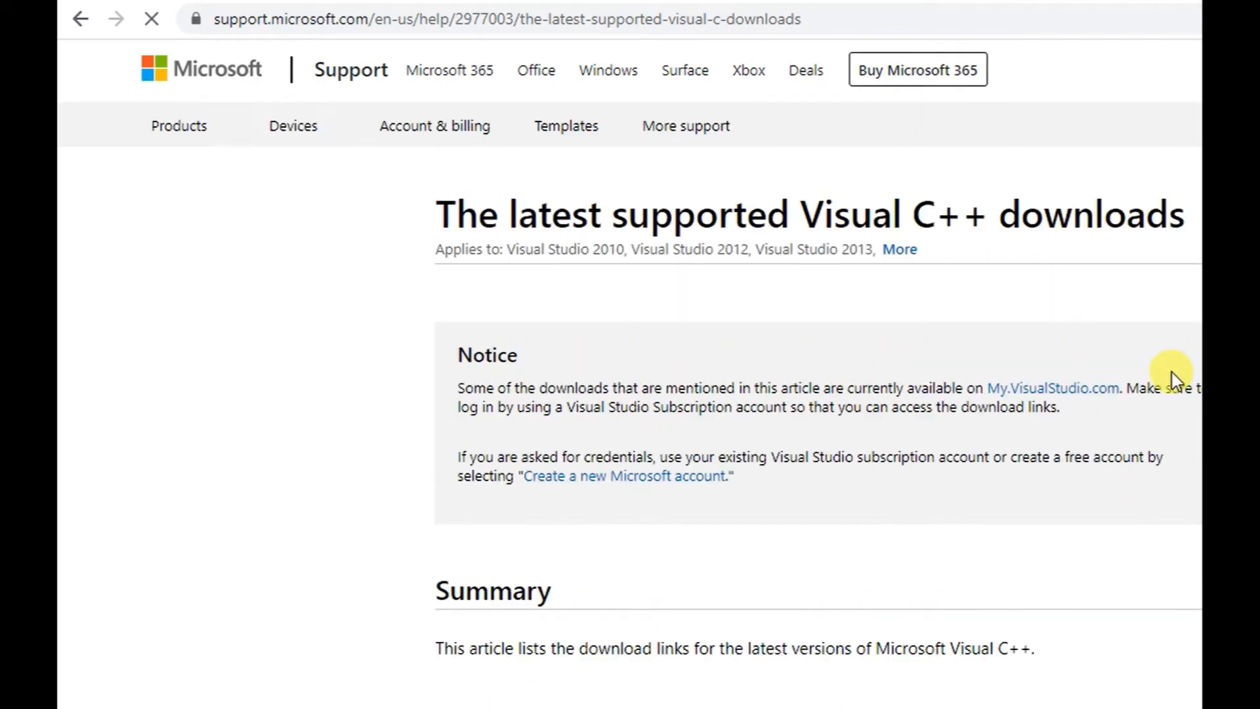
pyautogui.scroll(-10, 630, 374)
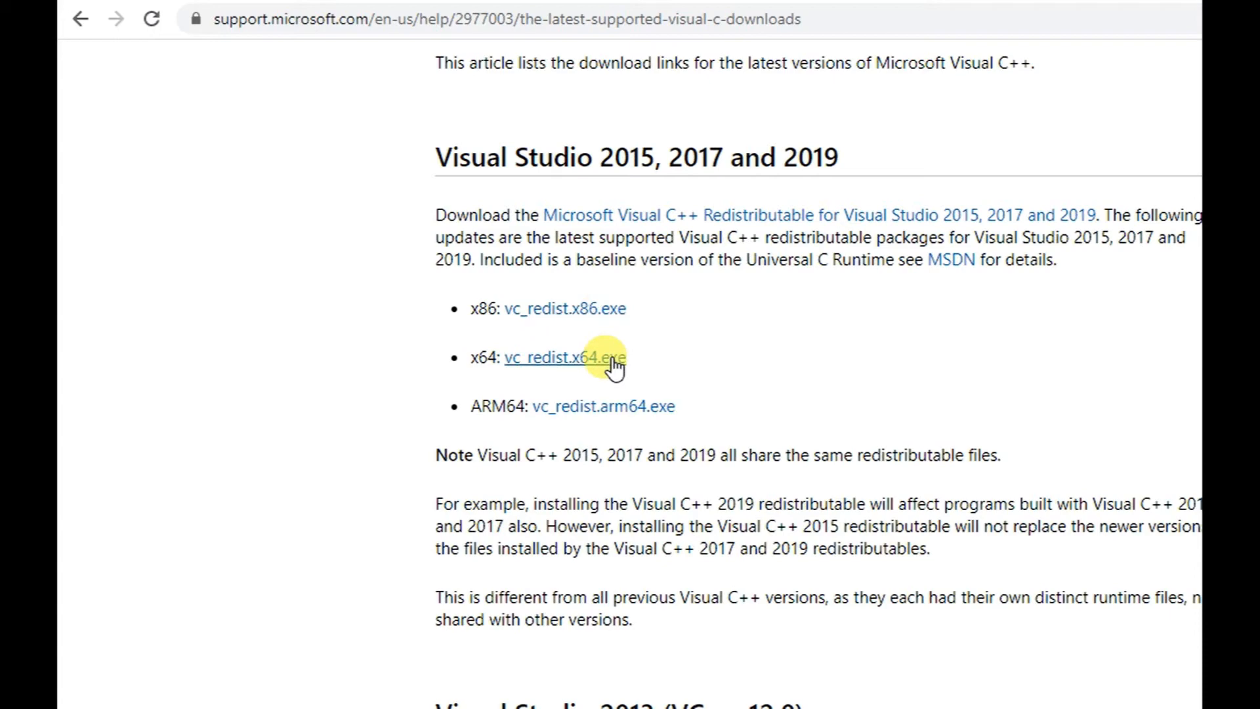
pyautogui.click(603, 318)
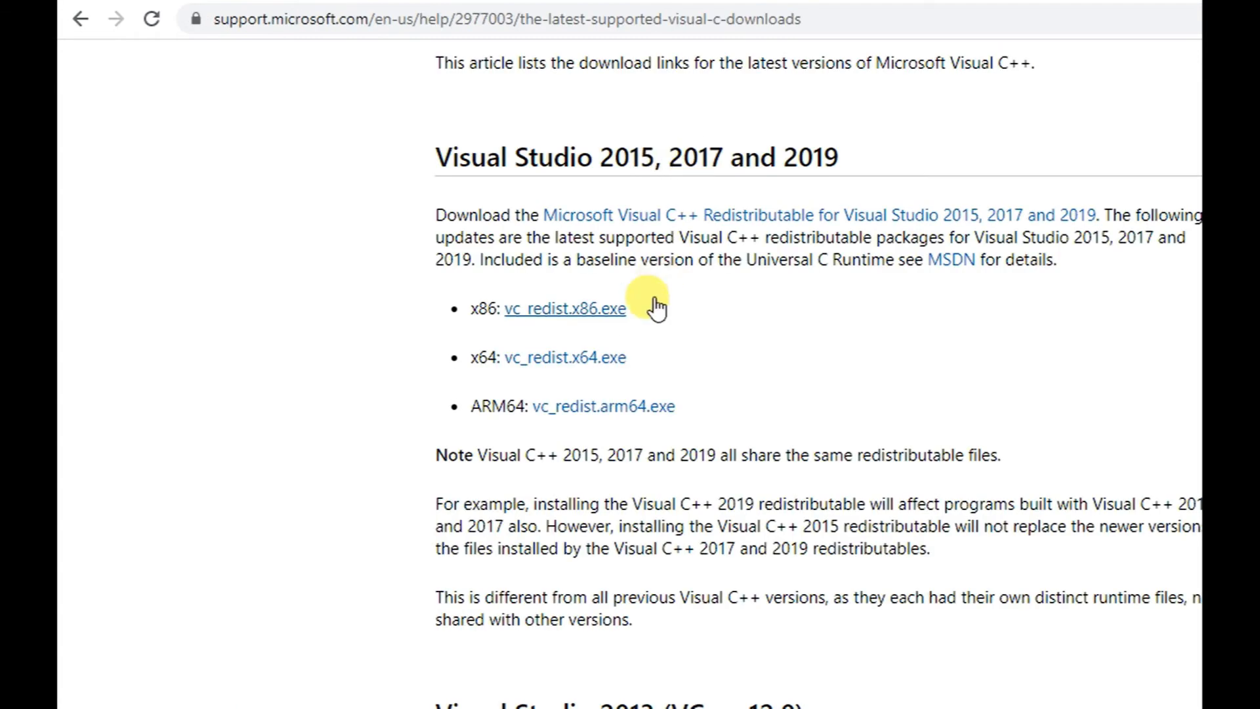
pyautogui.click(600, 359)
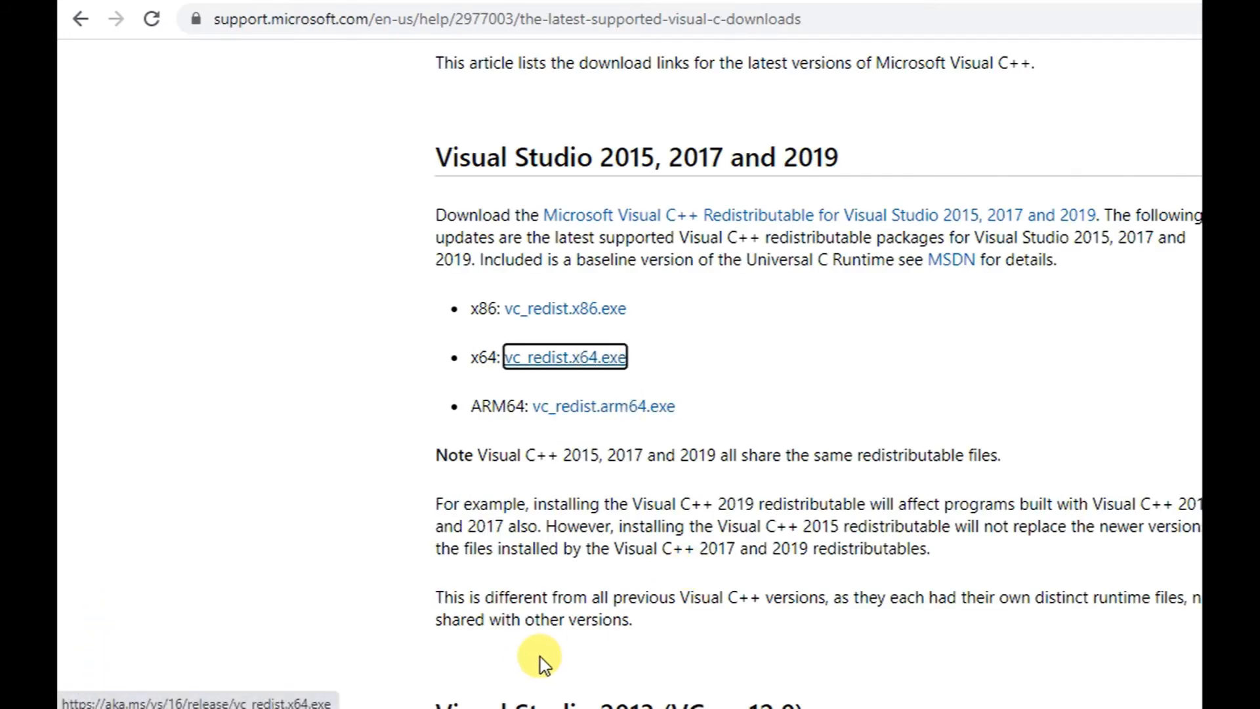
pyautogui.click(737, 708)
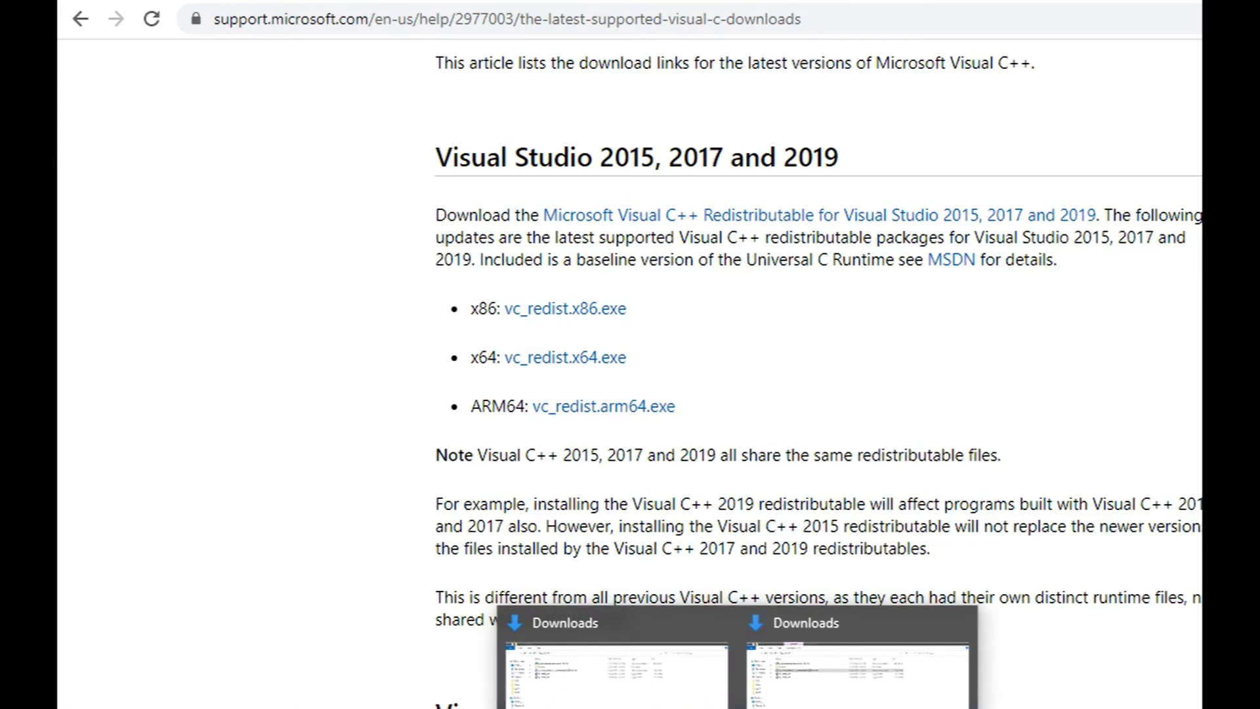
pyautogui.click(817, 686)
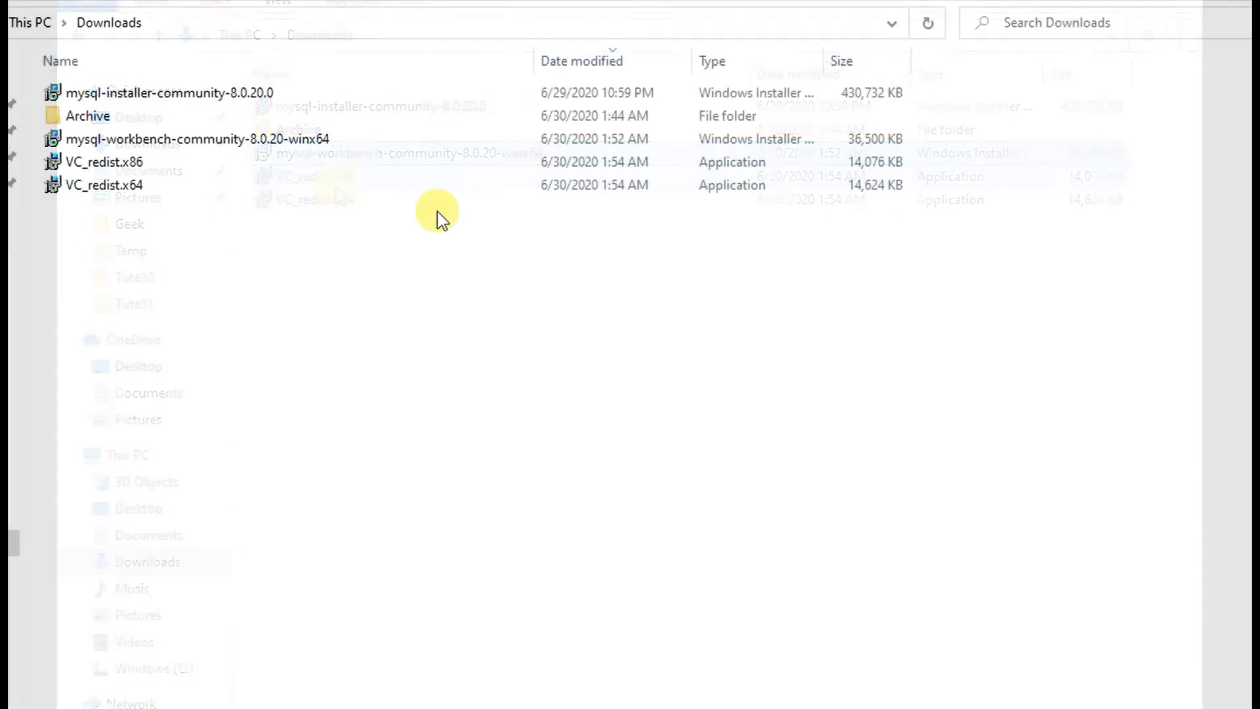
# - Run VC_redist.x86, accept the license, install Visual C++ 2015-2019 14.26.28720 and close the setup
pyautogui.doubleClick(127, 161)
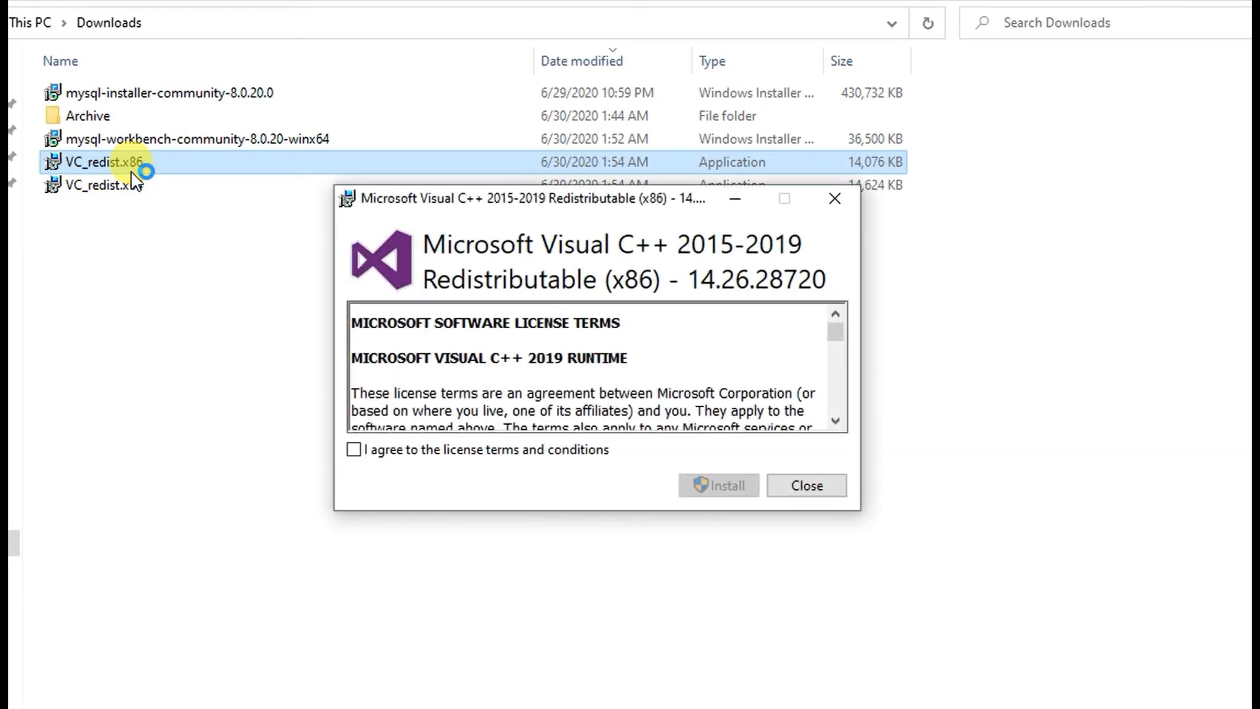
pyautogui.click(372, 456)
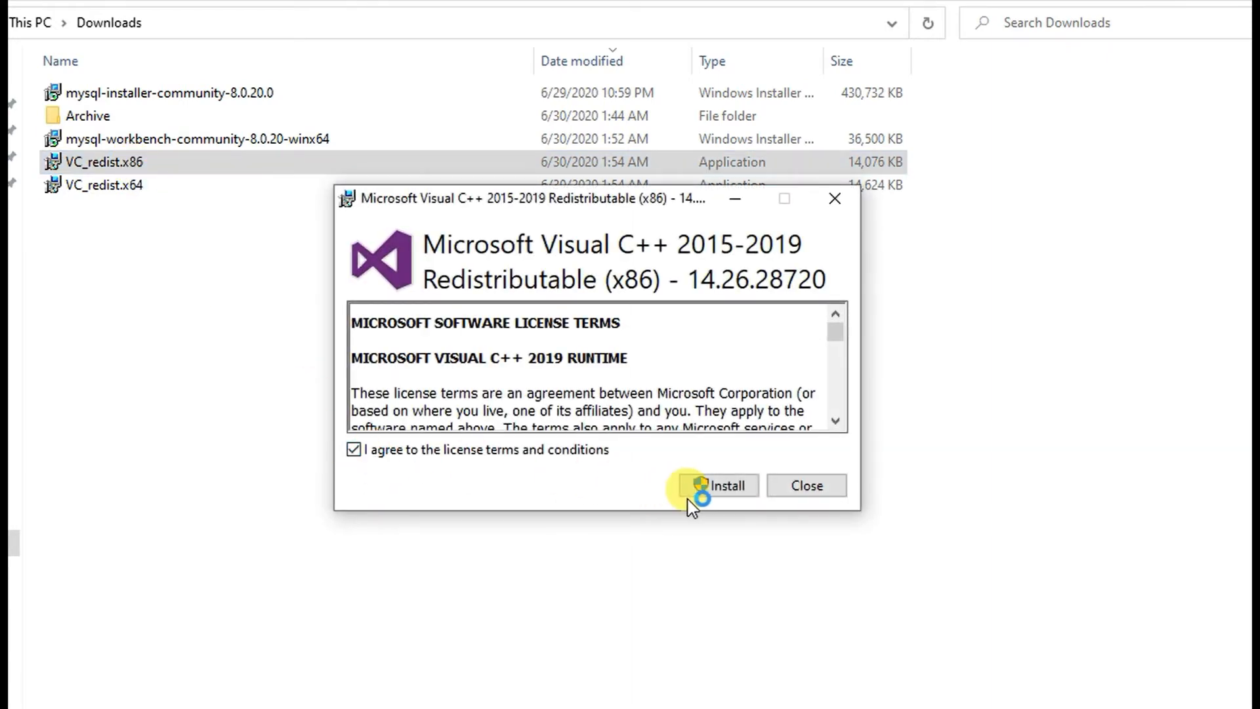
pyautogui.click(718, 489)
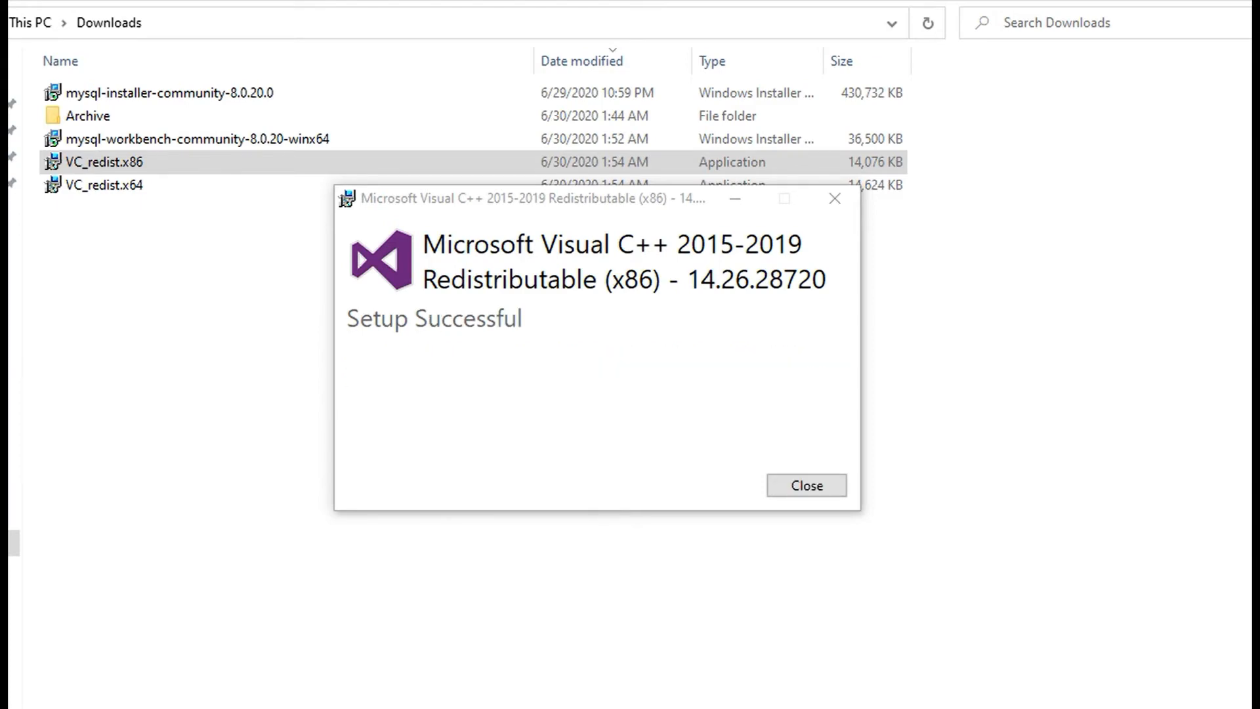
pyautogui.press('Return')
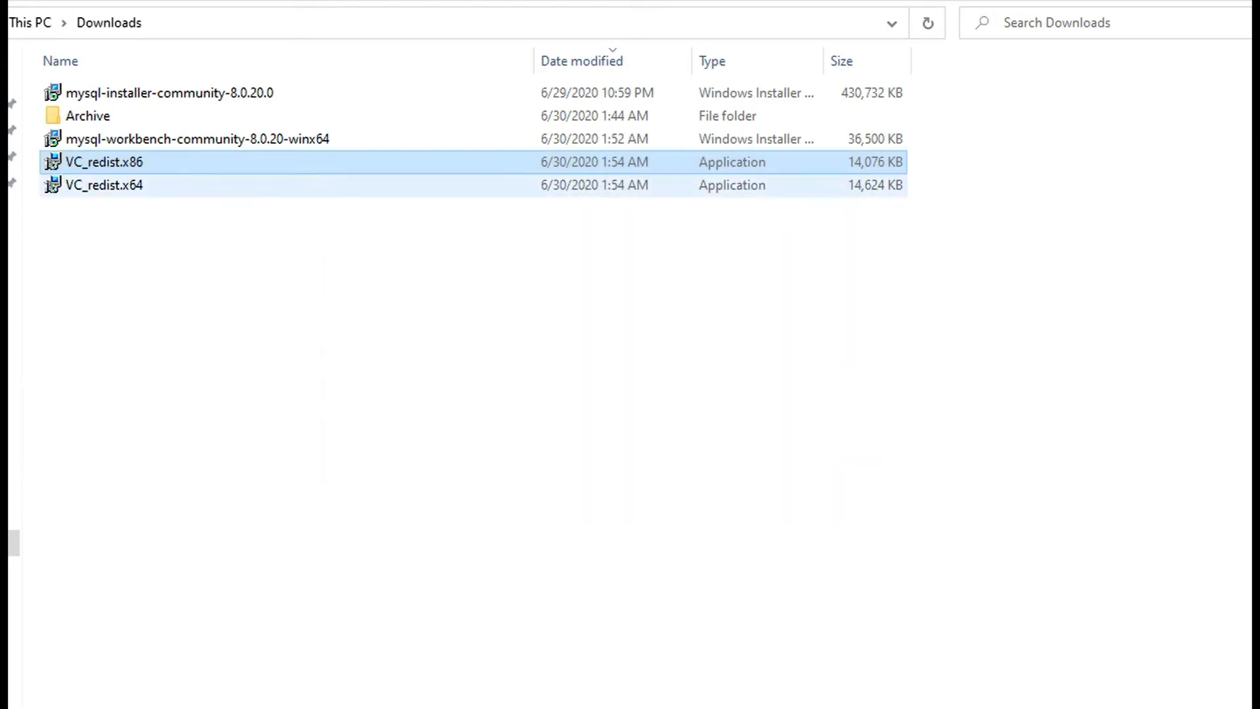
# - Launch the MySQL Workbench installer, acknowledge its Visual C++ 2019 requirement and exit it
pyautogui.doubleClick(225, 140)
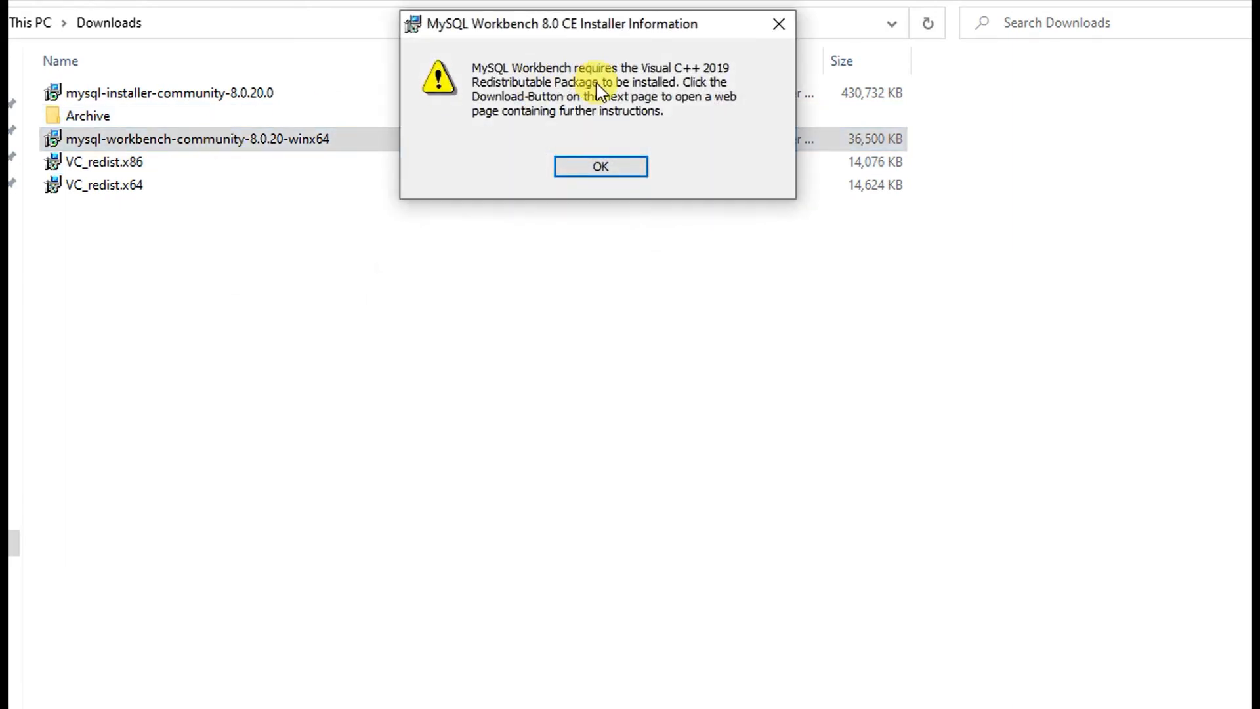
pyautogui.click(600, 167)
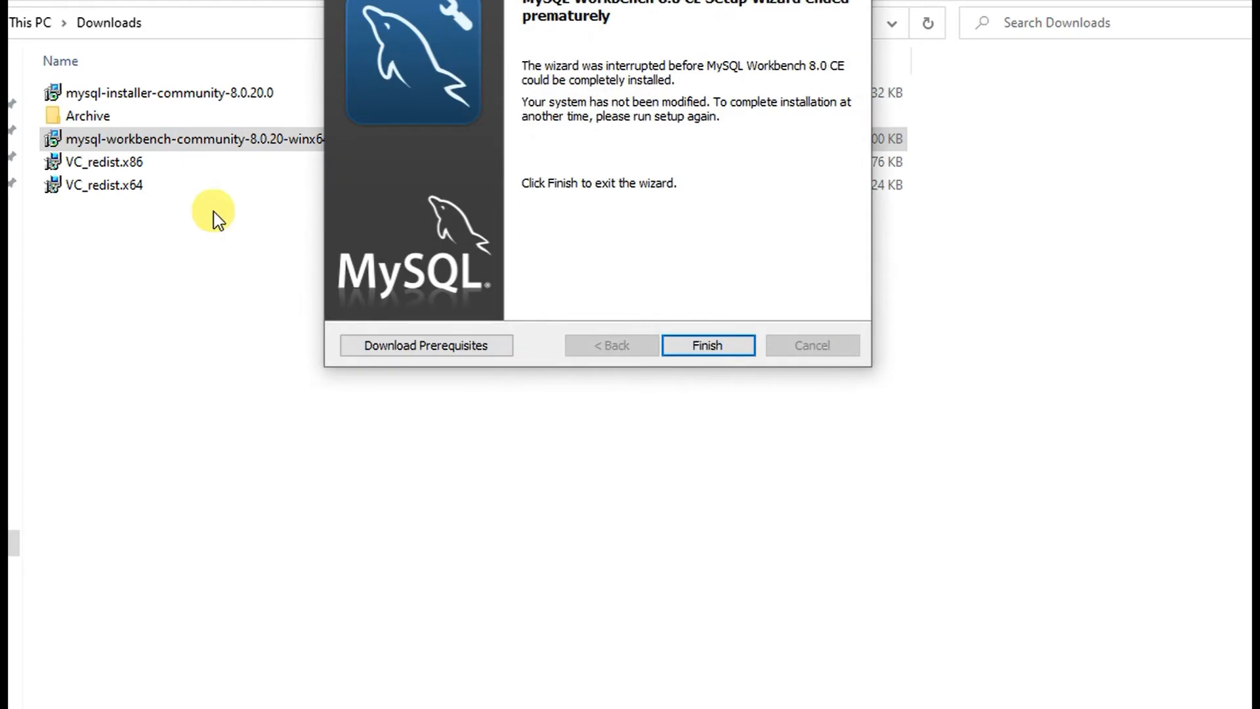
pyautogui.click(730, 341)
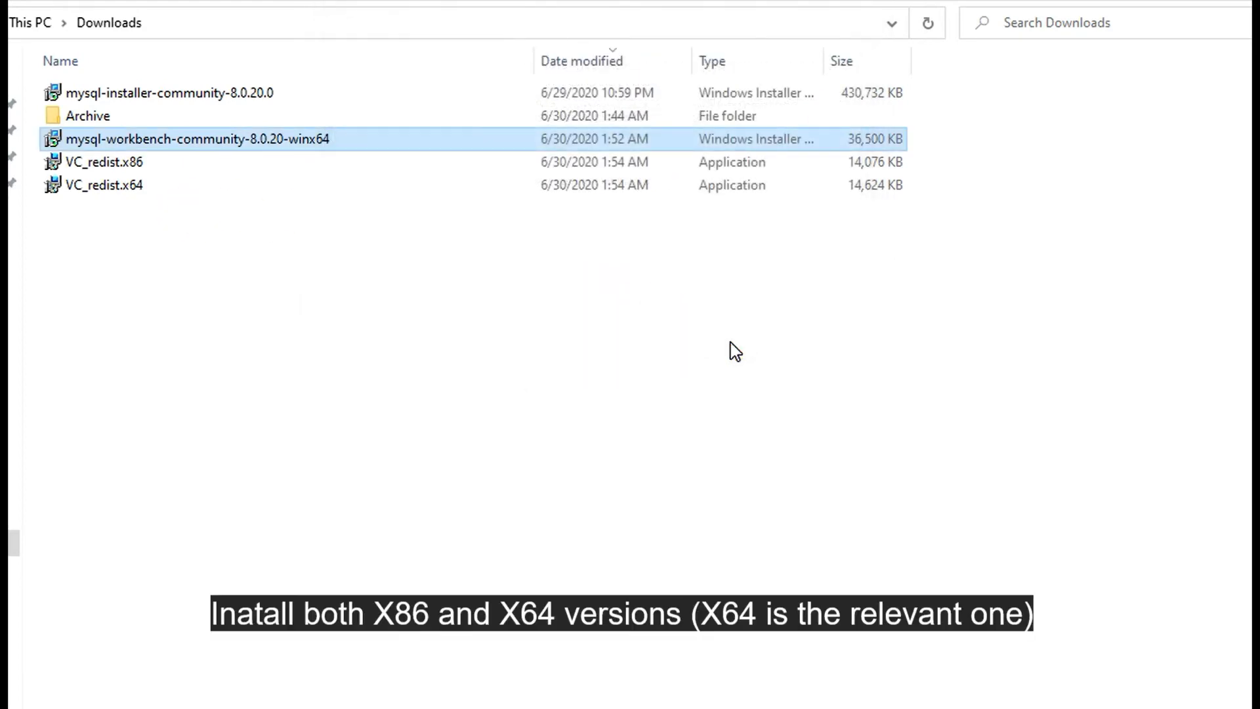
# - Run VC_redist.x64, accept the license, install it and close the successful setup
pyautogui.doubleClick(95, 190)
pyautogui.click(95, 191)
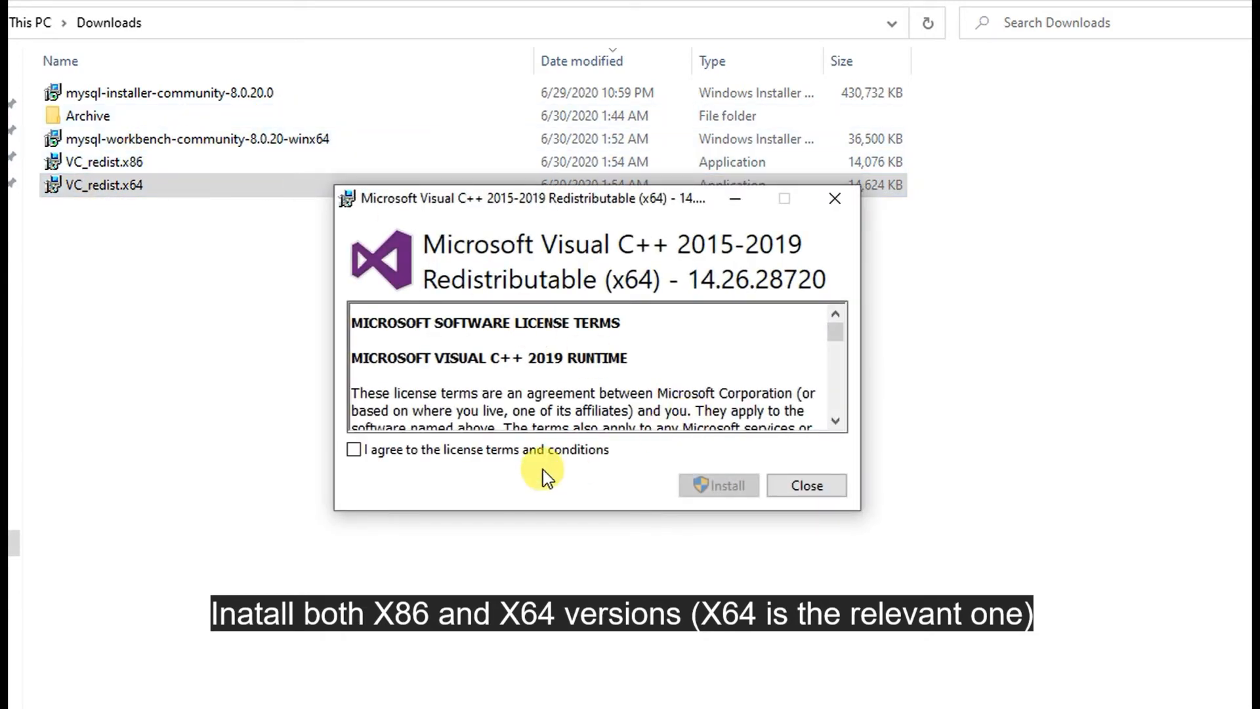
pyautogui.click(542, 452)
pyautogui.click(722, 484)
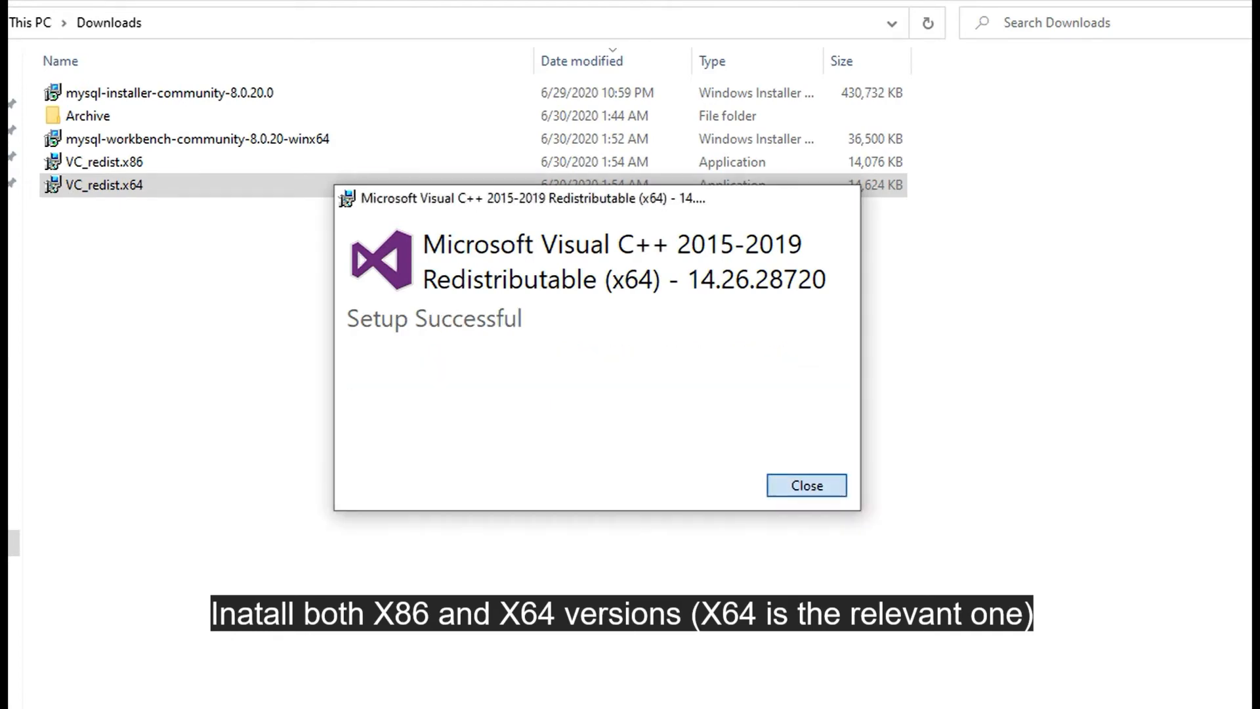
pyautogui.press('Return')
# - Install MySQL Workbench 8.0 CE with the default folder and Complete setup type, then finish
pyautogui.doubleClick(239, 146)
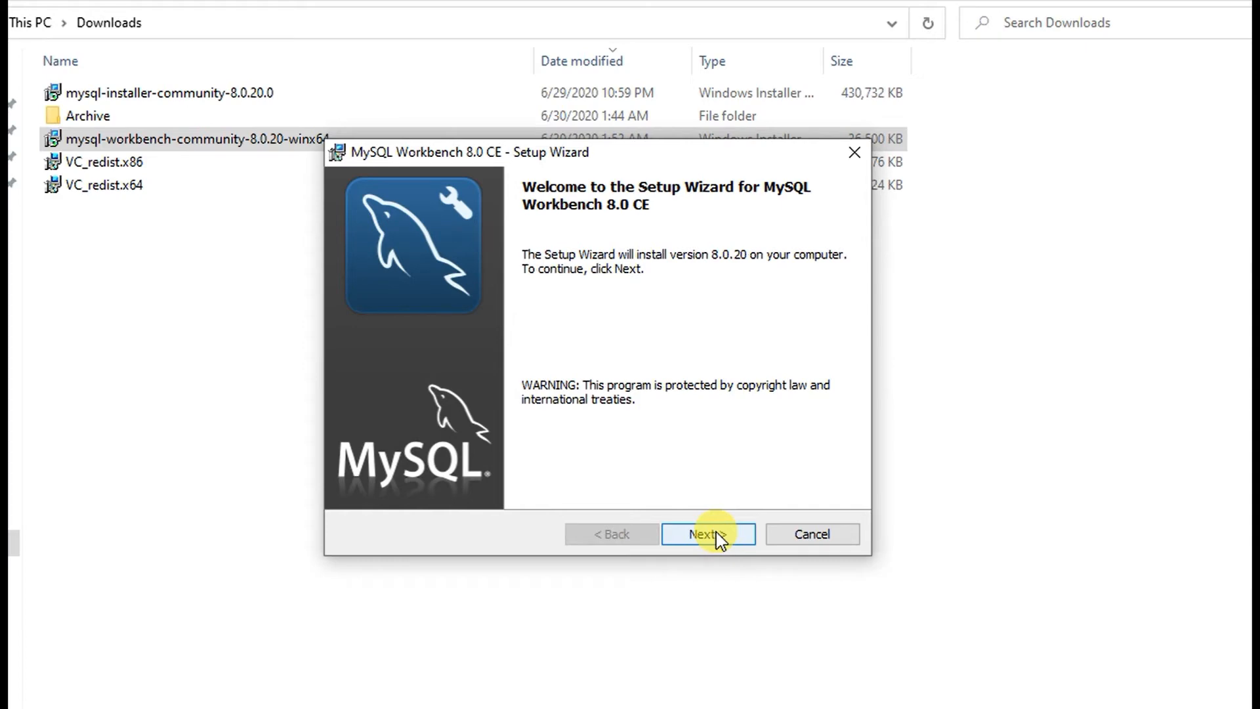
pyautogui.click(715, 532)
pyautogui.click(715, 531)
pyautogui.click(715, 531)
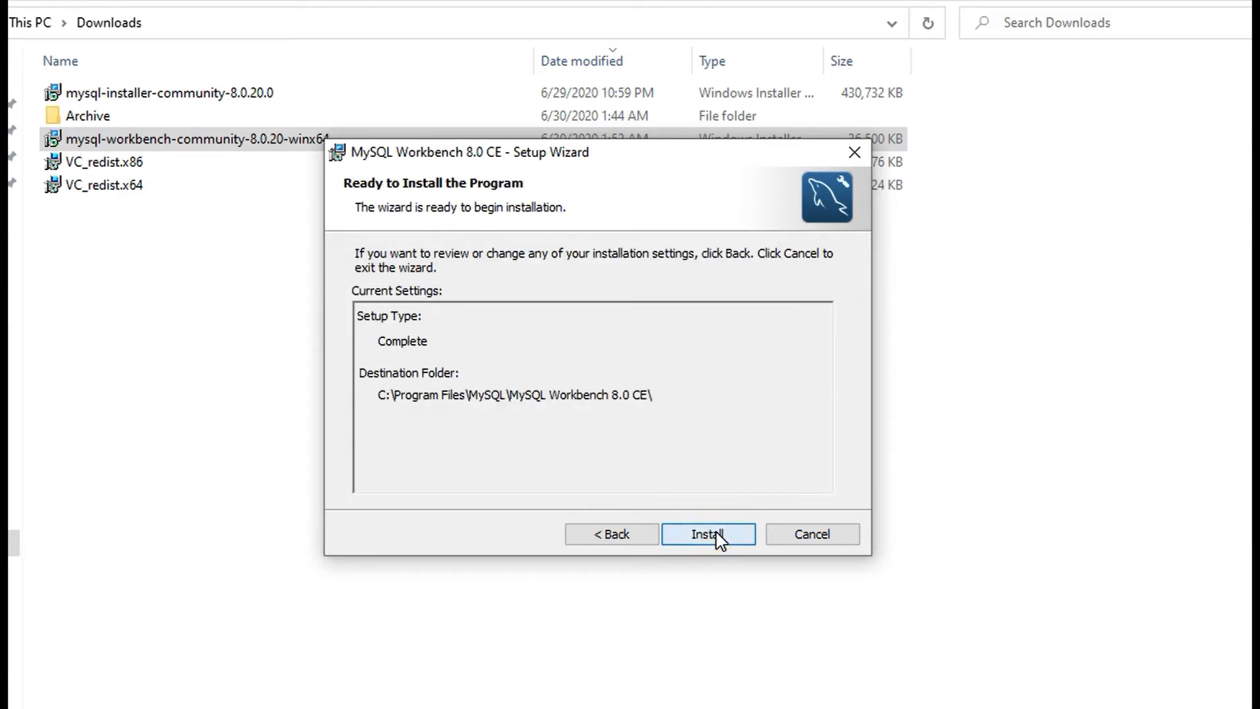
pyautogui.click(715, 531)
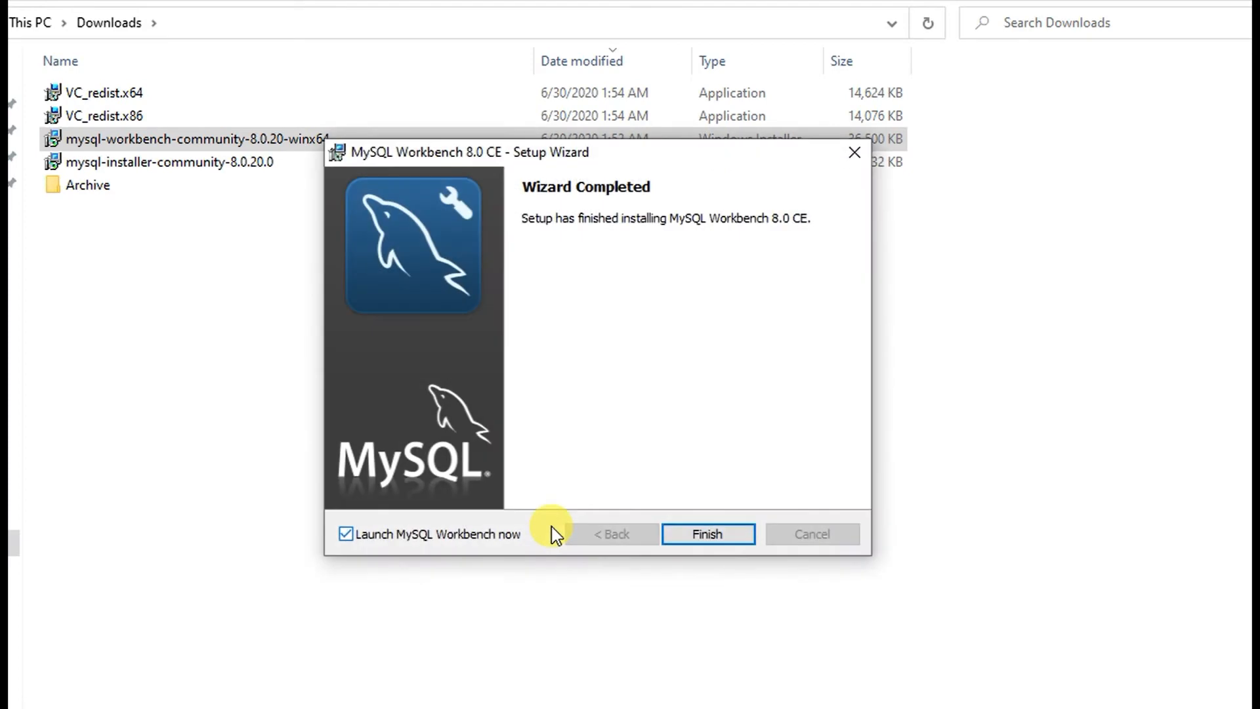
pyautogui.click(734, 537)
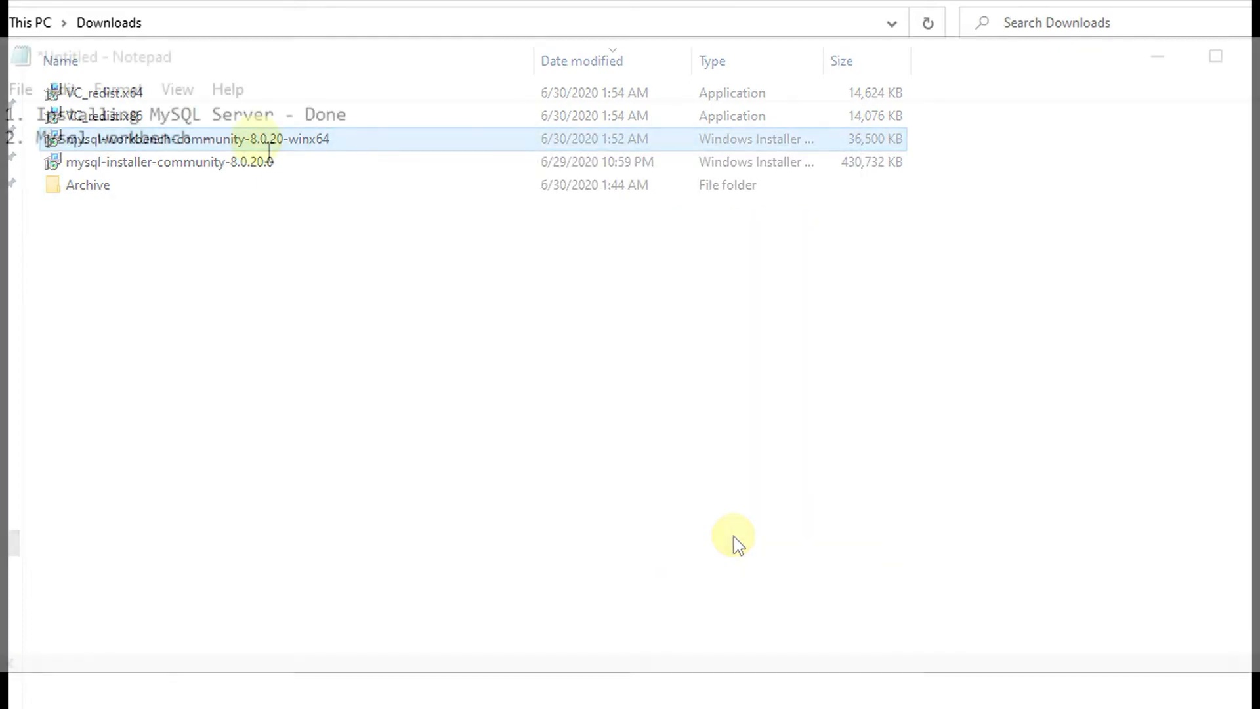
# - Type 'Done' at the end of line 2 in Notepad
pyautogui.click(253, 136)
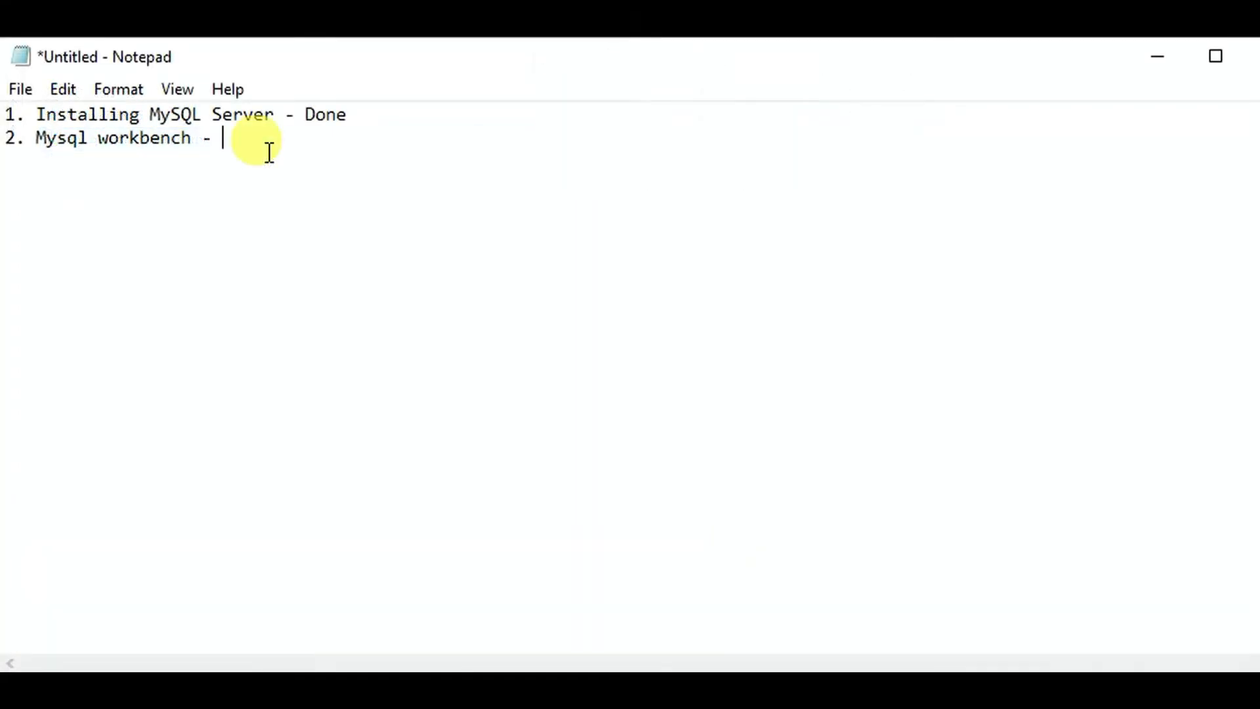
pyautogui.write('DO')
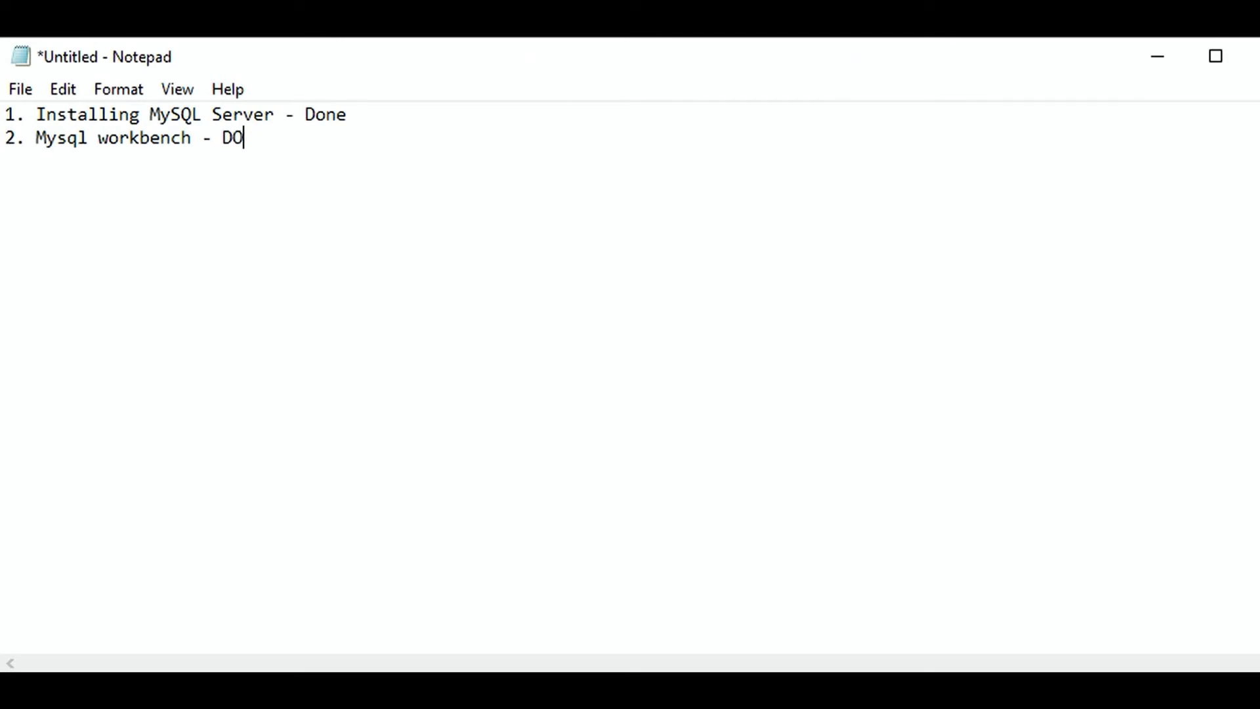
pyautogui.press('BackSpace')
pyautogui.write('oe')
pyautogui.press('BackSpace')
pyautogui.write('ne')
# - Add a new line '- C++ 2019 Redistributed version (.netpackages)'
pyautogui.press('Return')
pyautogui.write('- C++ 2019 ')
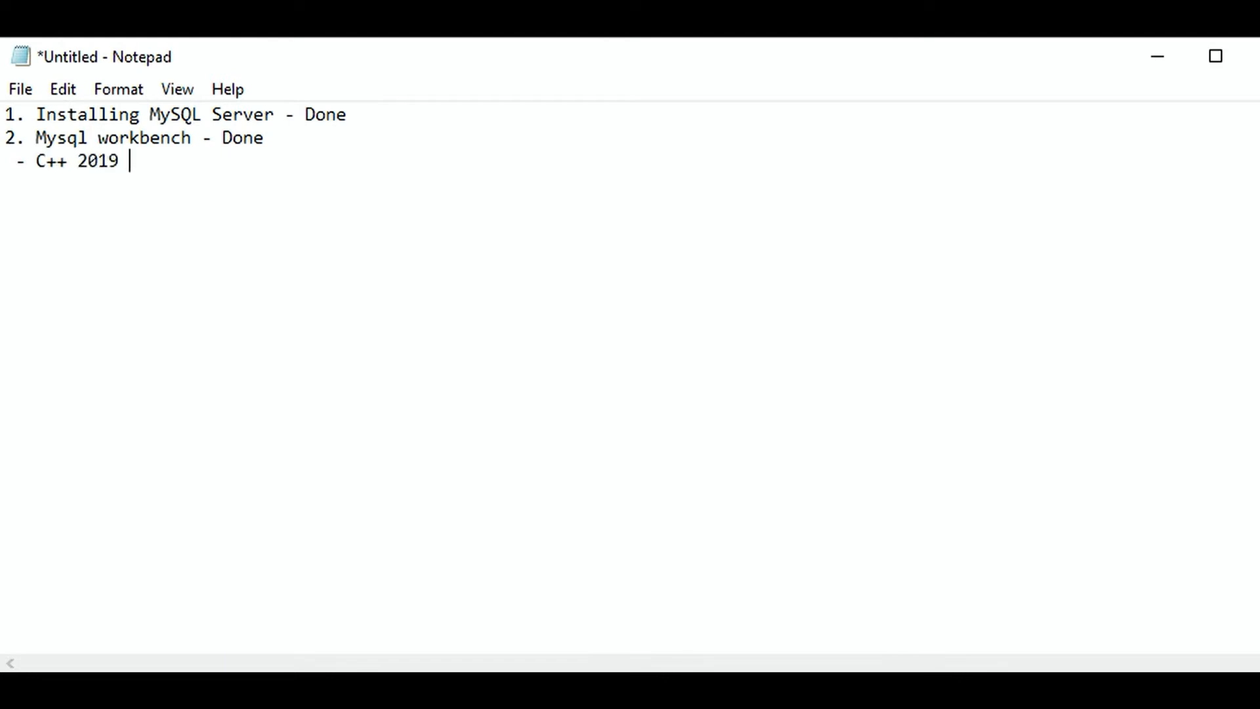
pyautogui.write('Redistributed version')
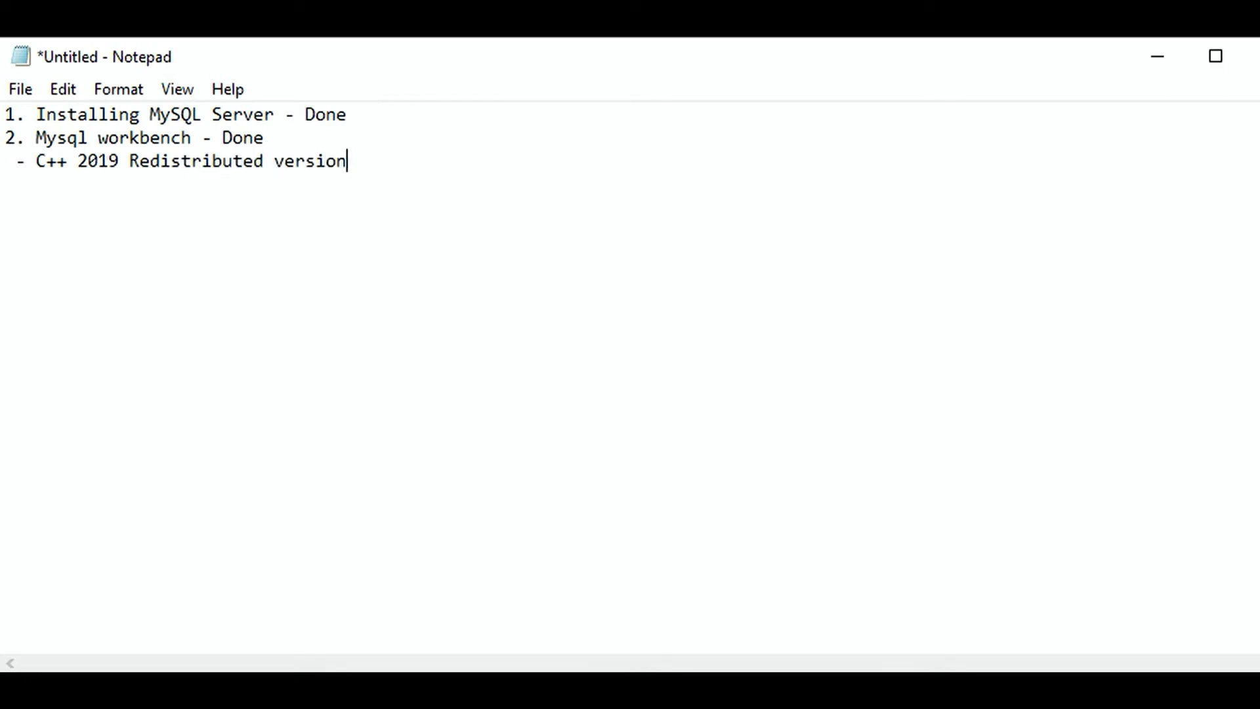
pyautogui.write(' ()')
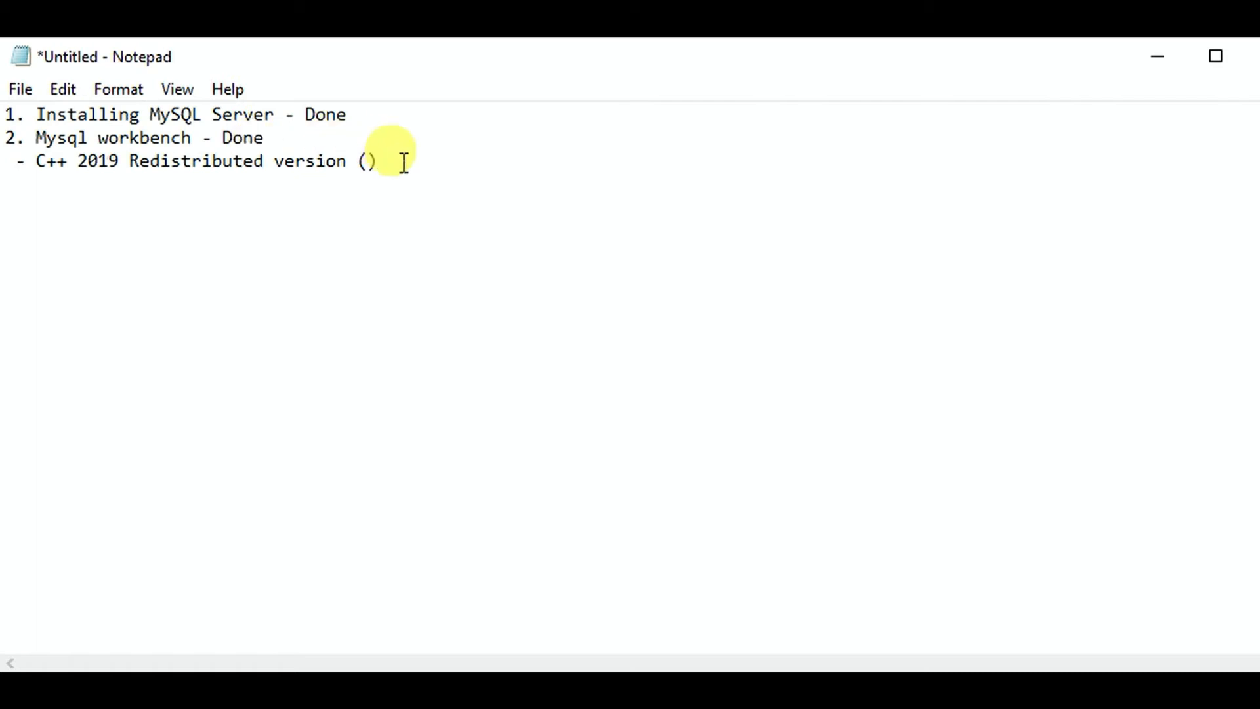
pyautogui.click(369, 163)
pyautogui.write('..')
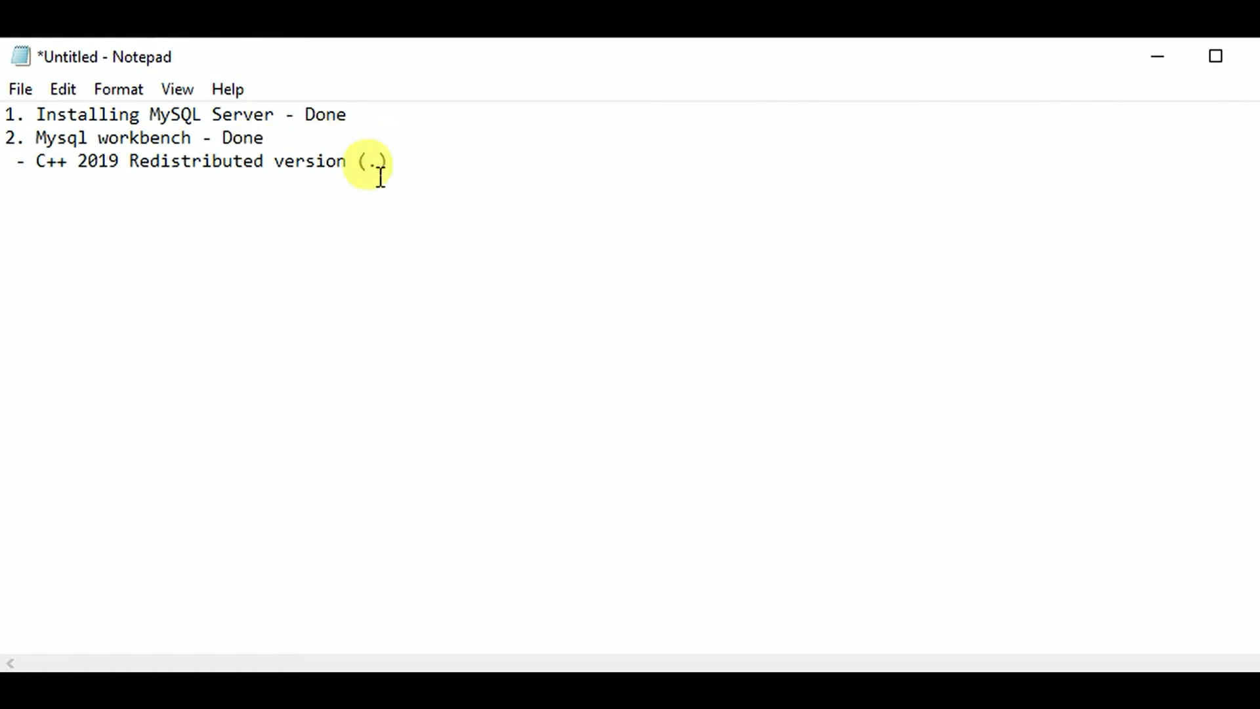
pyautogui.write('net')
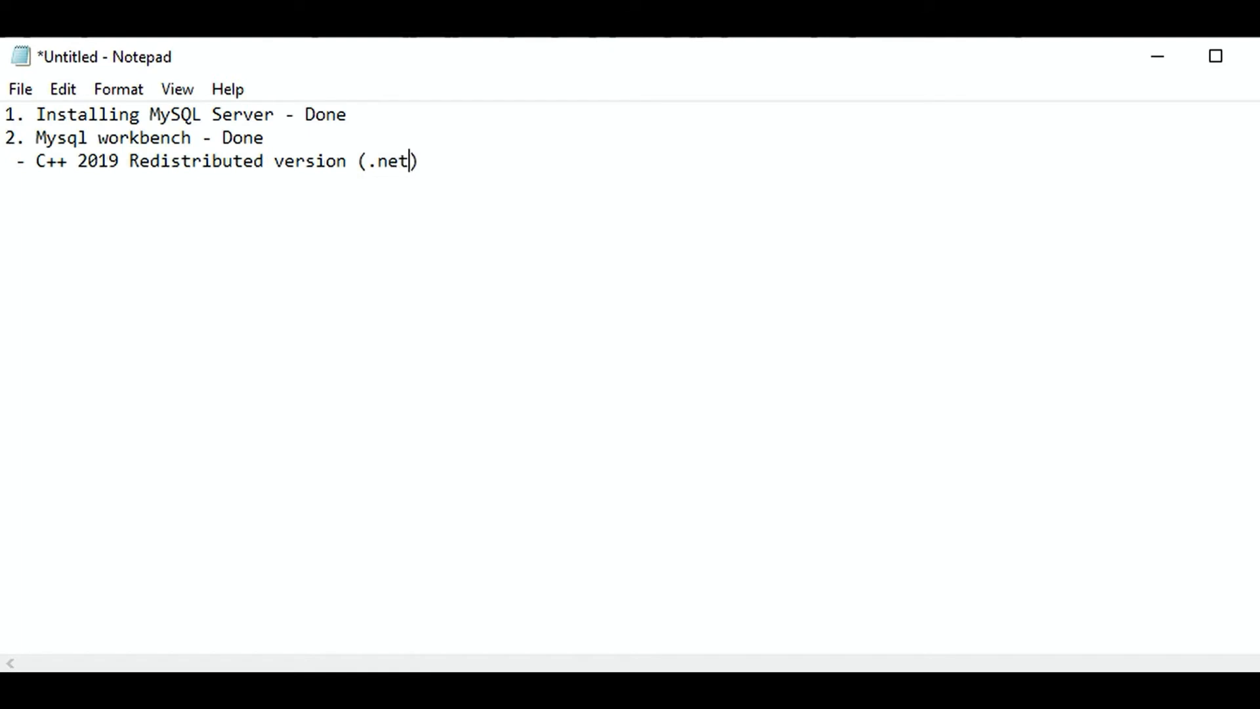
pyautogui.write('packages')
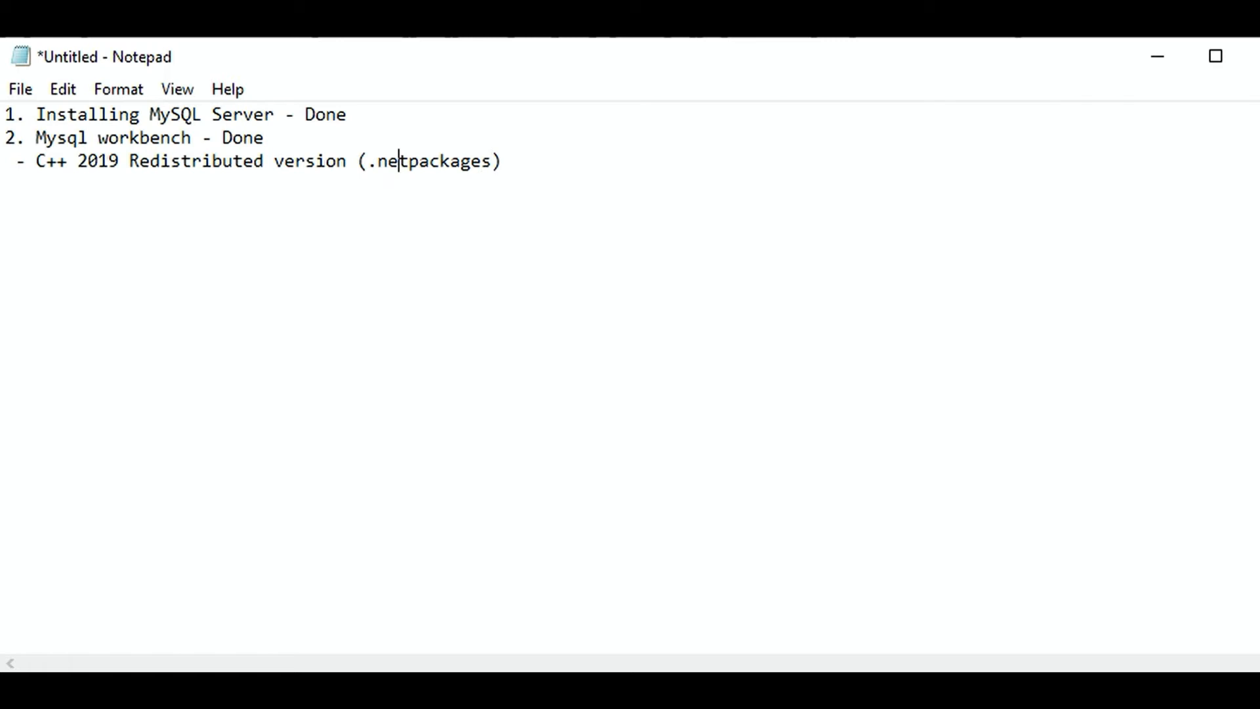
pyautogui.click(410, 161)
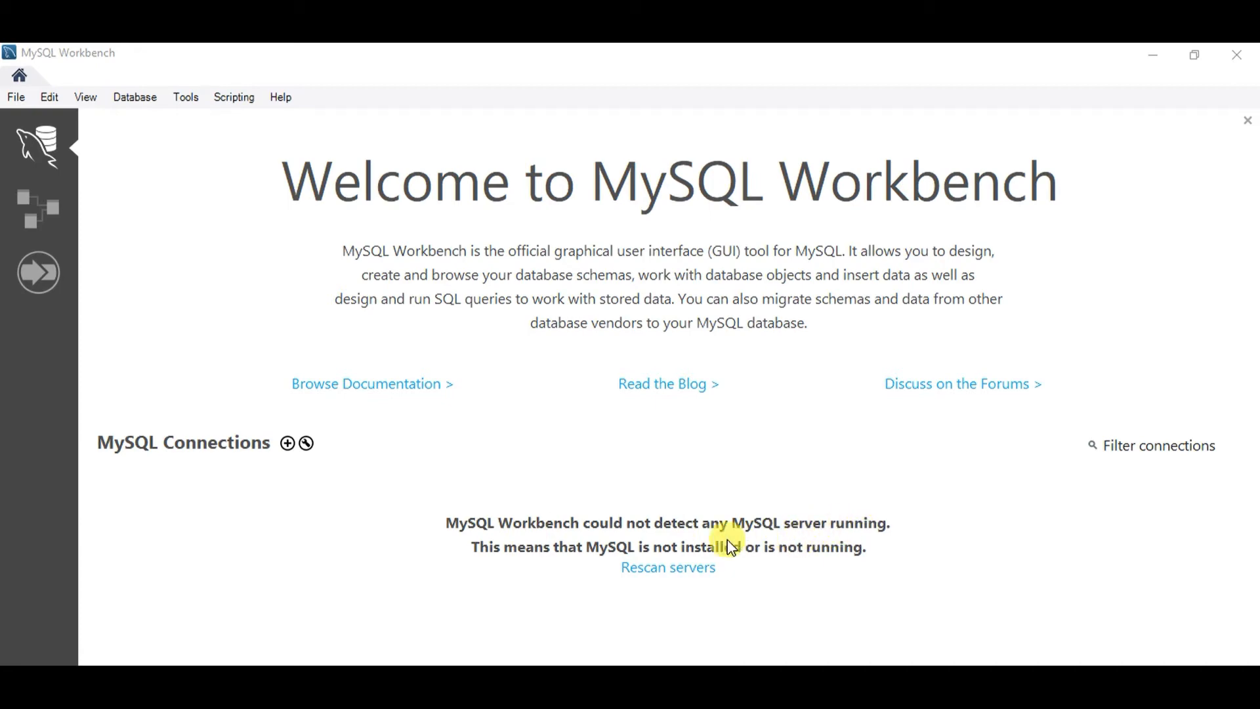
# - Rescan servers from the Workbench Welcome page
pyautogui.click(676, 570)
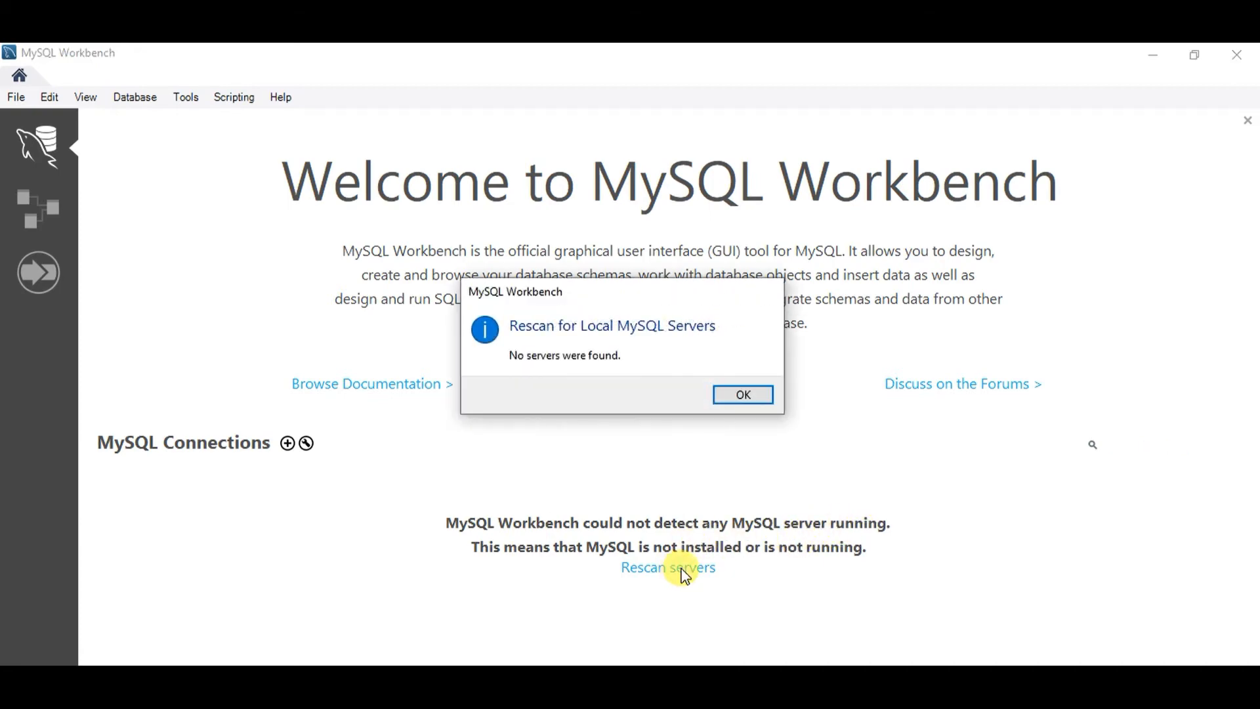
# - Dismiss the no-servers message and launch MySQL Installer from the MySQL Notifier tray icon
pyautogui.click(757, 398)
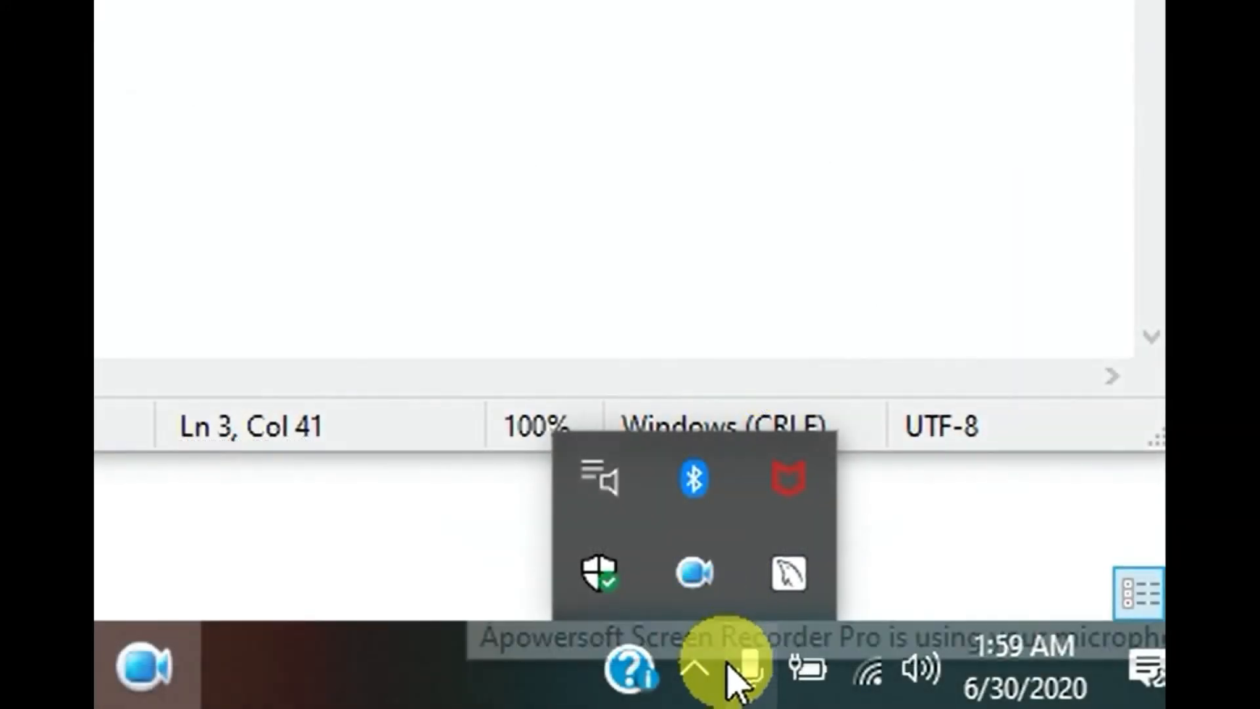
pyautogui.click(697, 670)
pyautogui.click(697, 669)
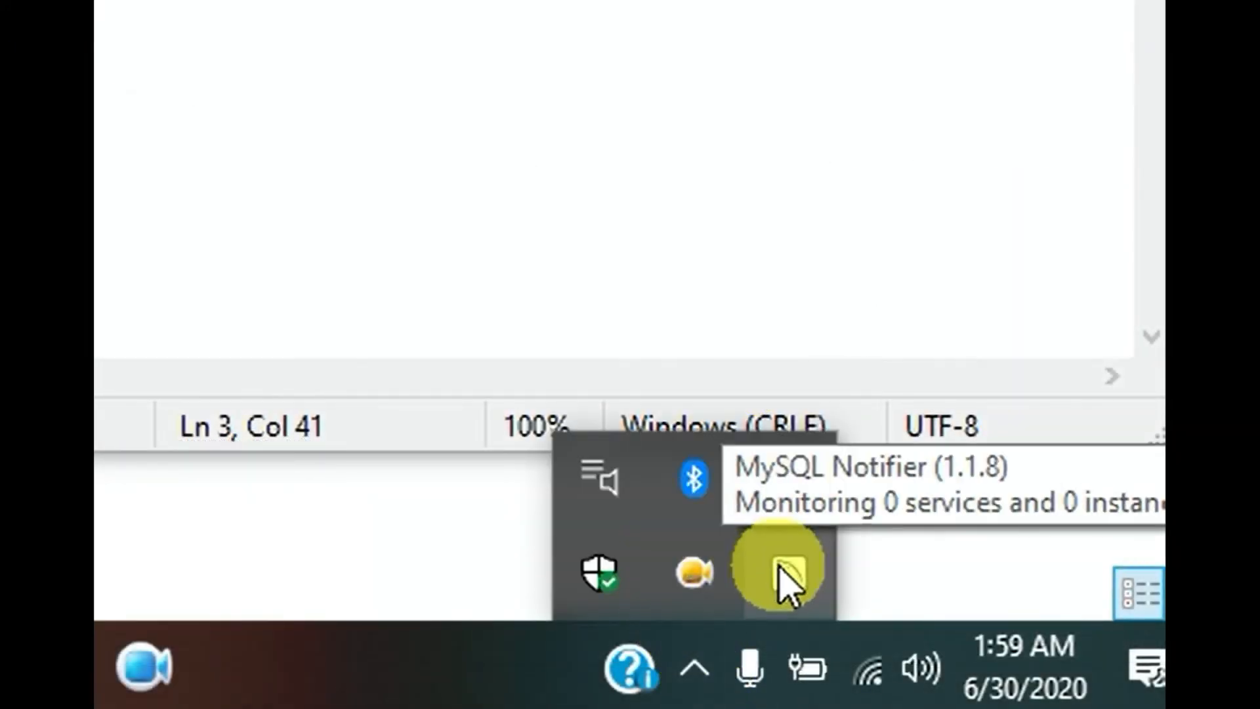
pyautogui.rightClick(782, 571)
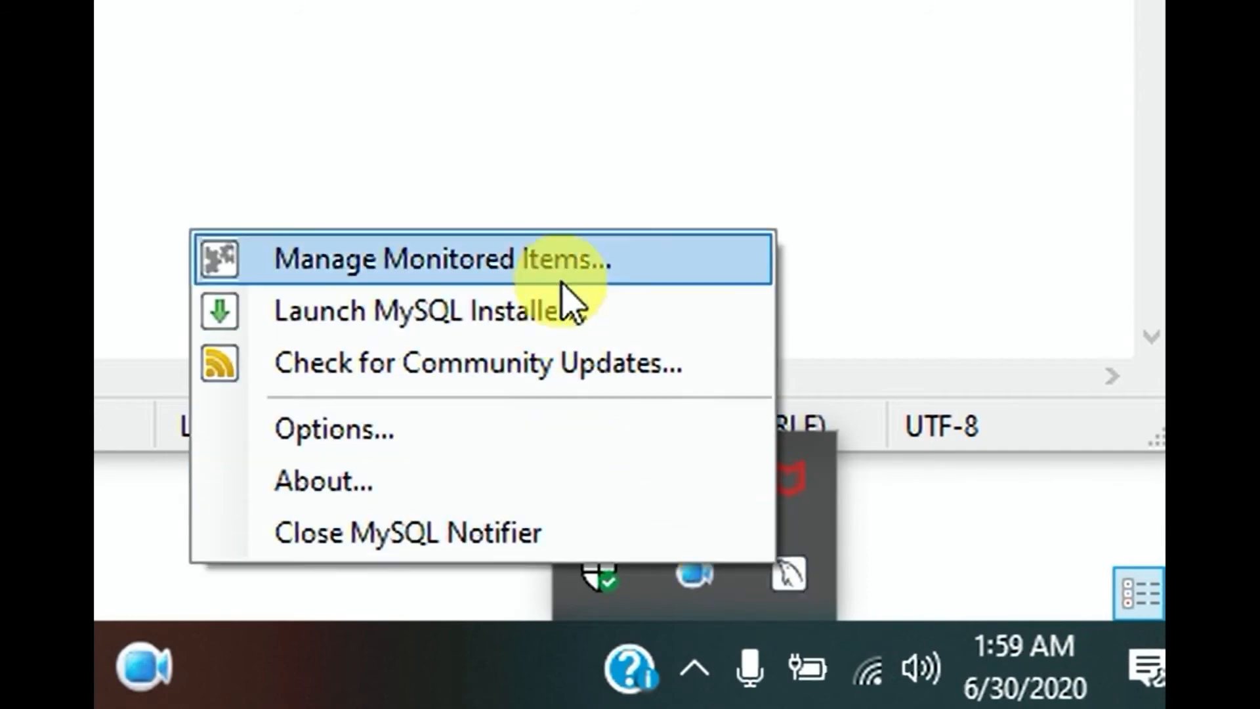
pyautogui.click(562, 328)
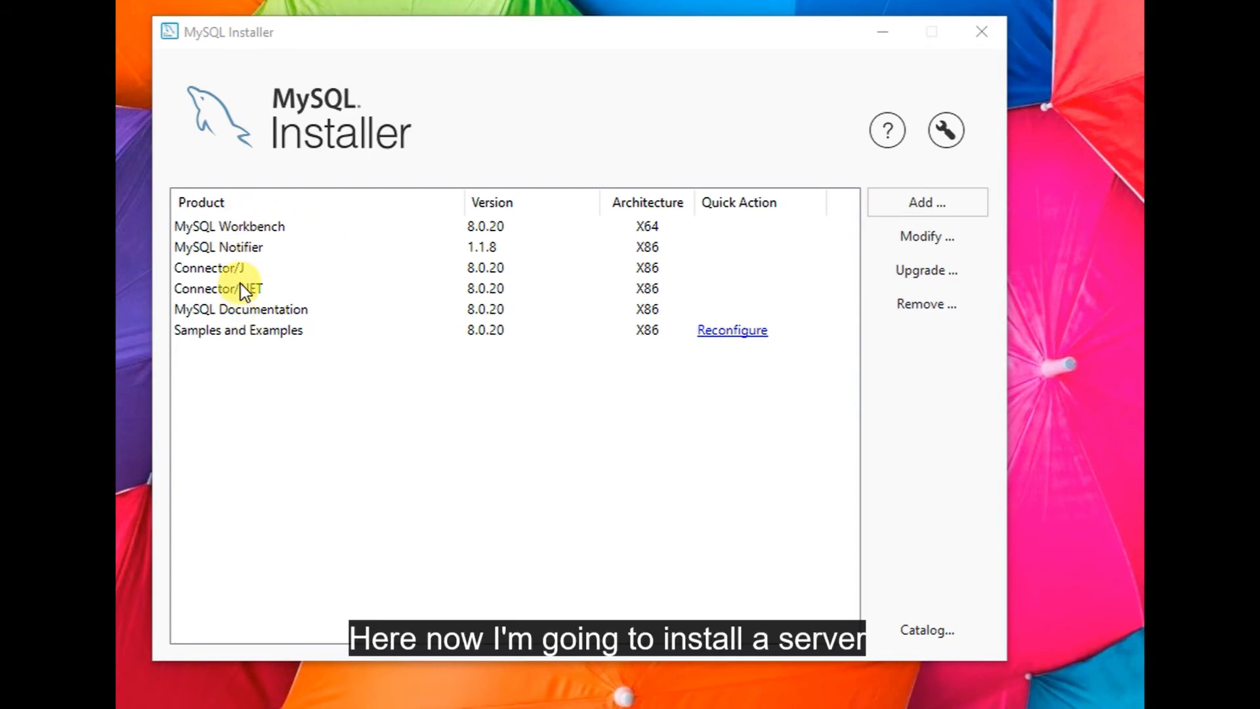
# - Browse the available MySQL Server 8.0, 5.7 and 5.6 versions in the Add products list
pyautogui.click(906, 208)
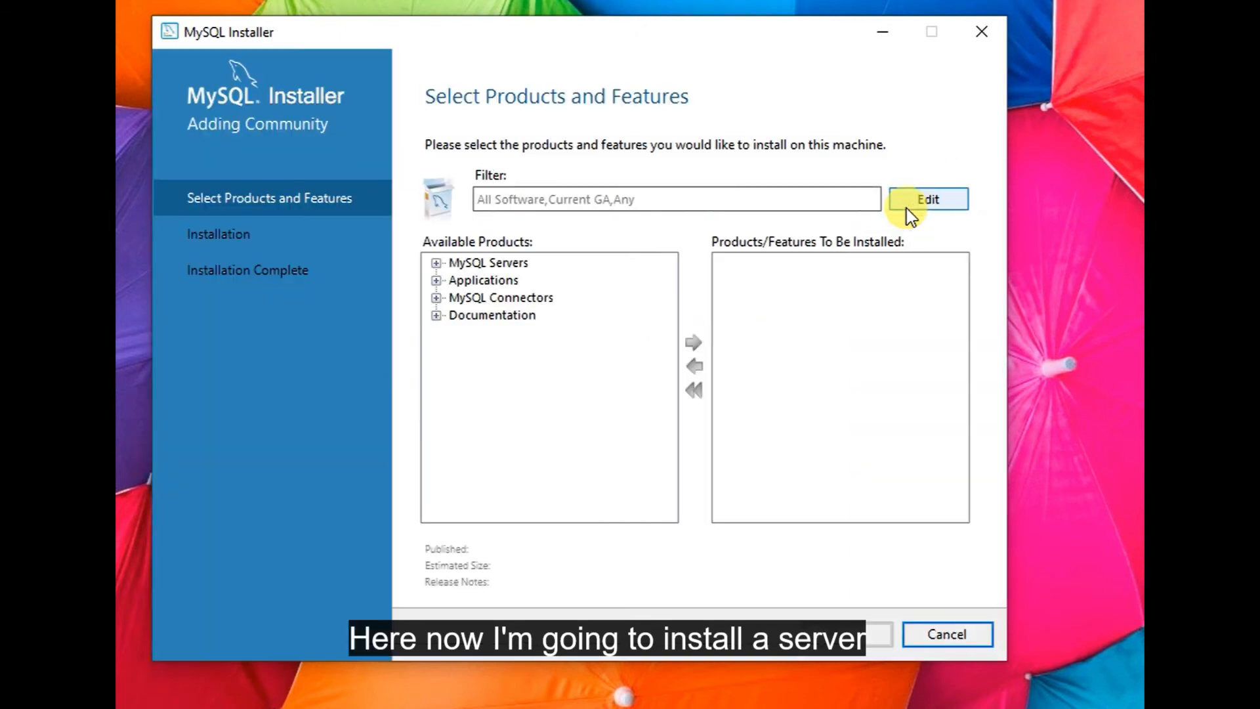
pyautogui.click(436, 263)
pyautogui.click(437, 263)
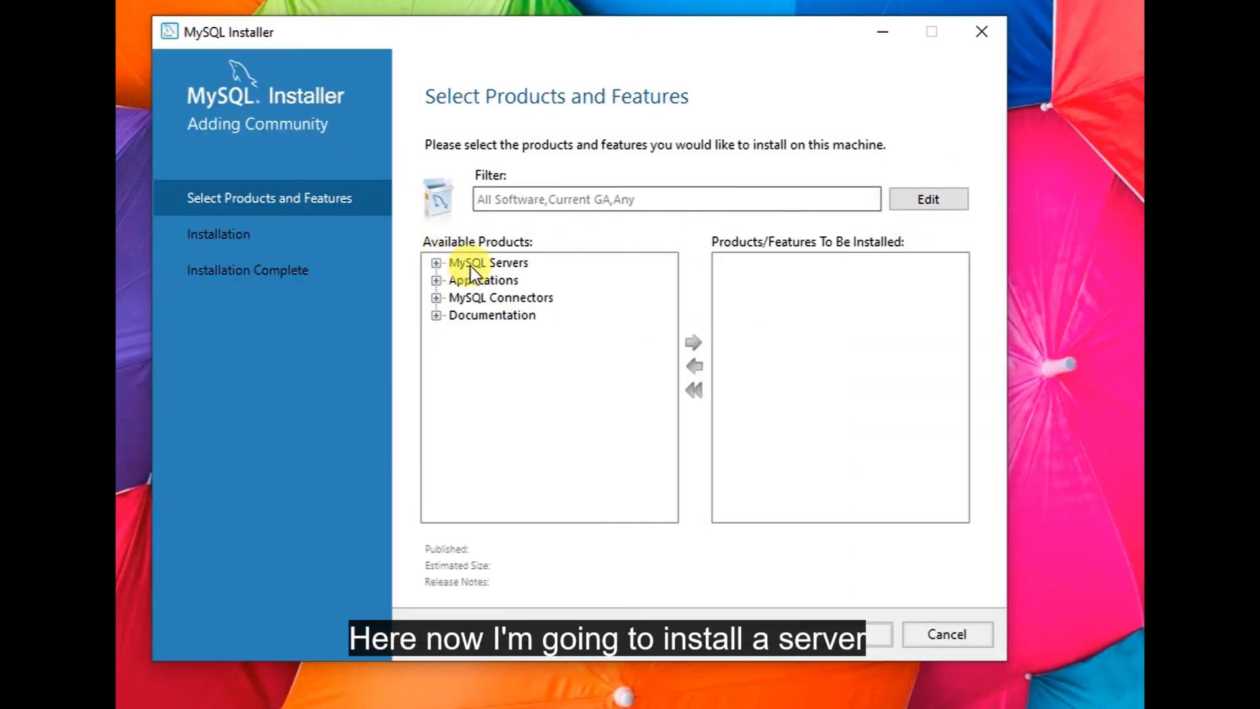
pyautogui.click(476, 265)
pyautogui.click(436, 263)
pyautogui.click(456, 280)
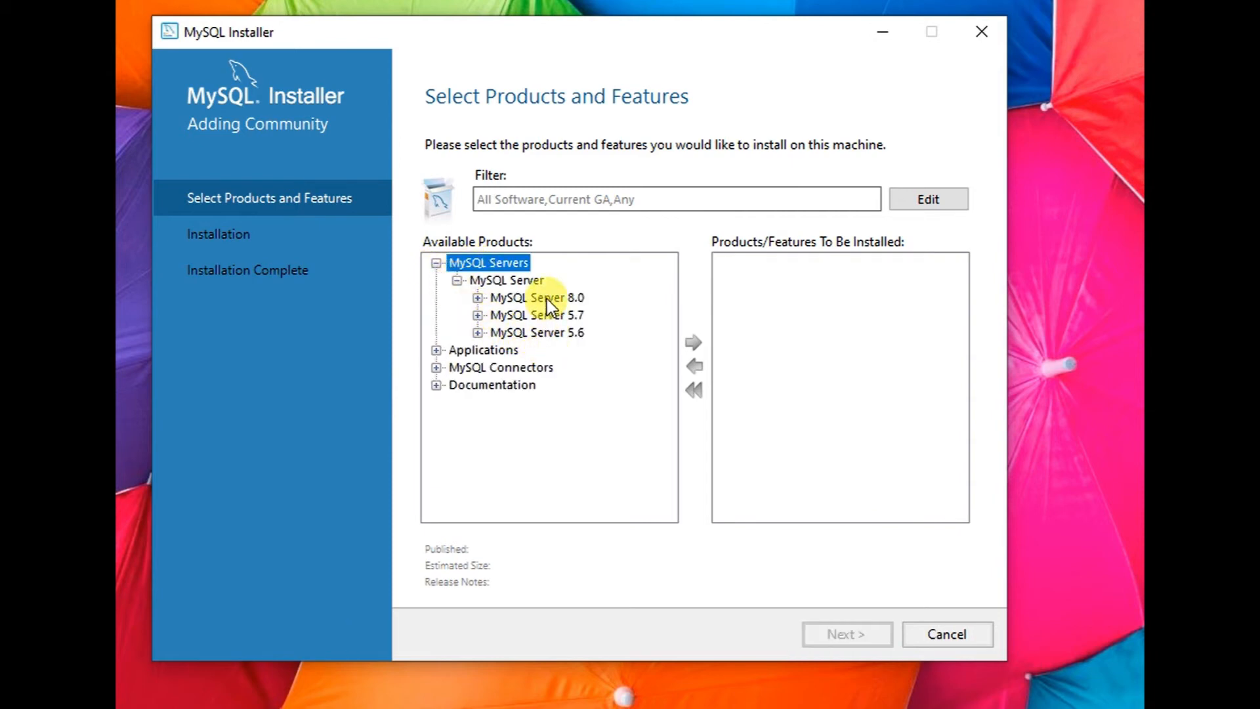
pyautogui.click(545, 297)
pyautogui.click(476, 300)
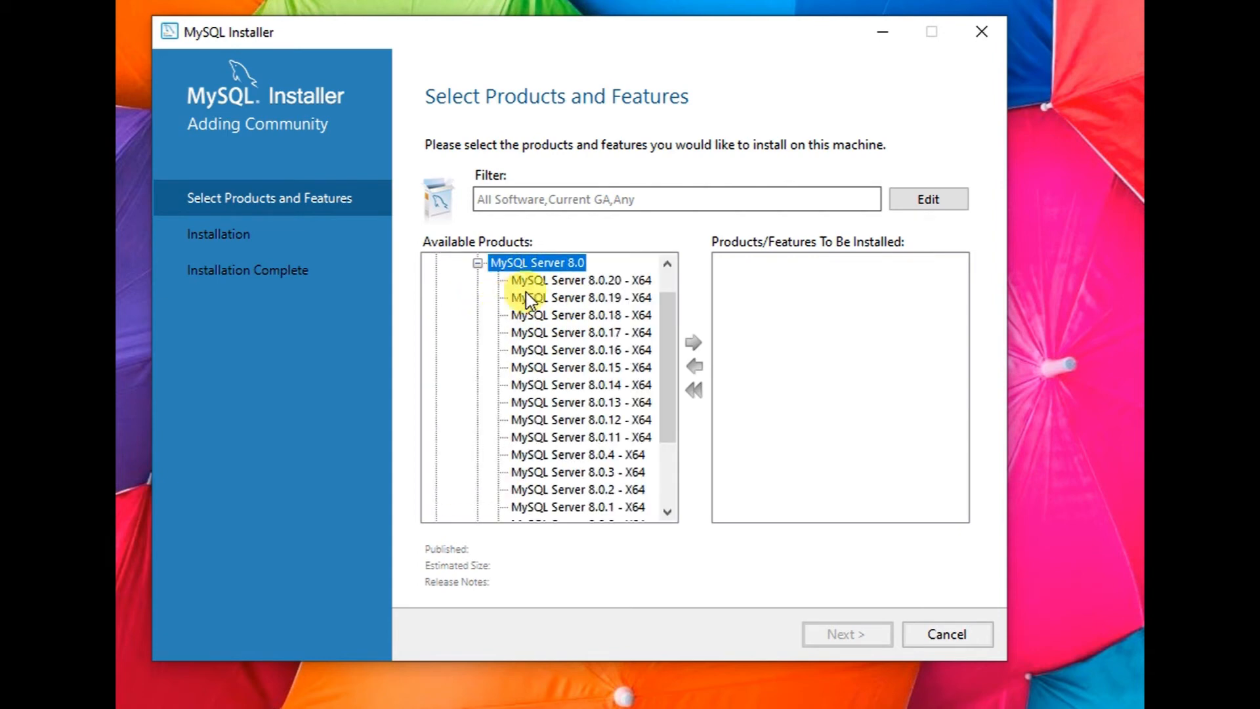
pyautogui.doubleClick(532, 263)
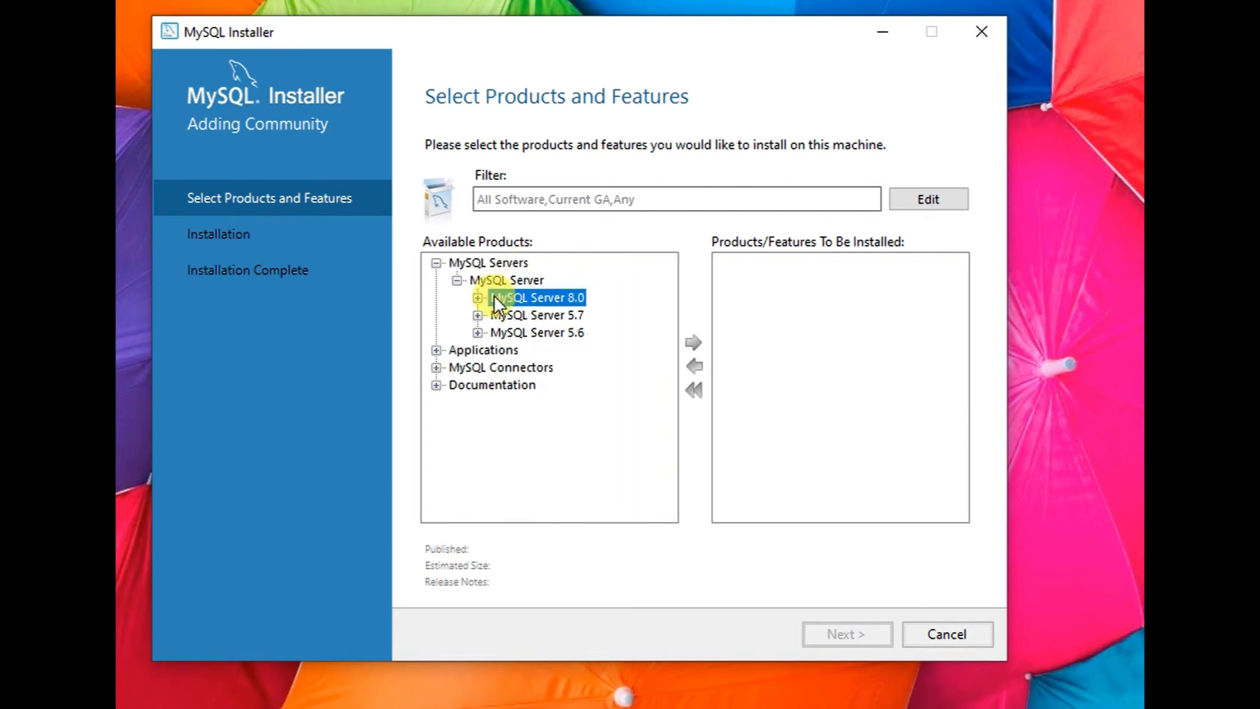
pyautogui.click(480, 313)
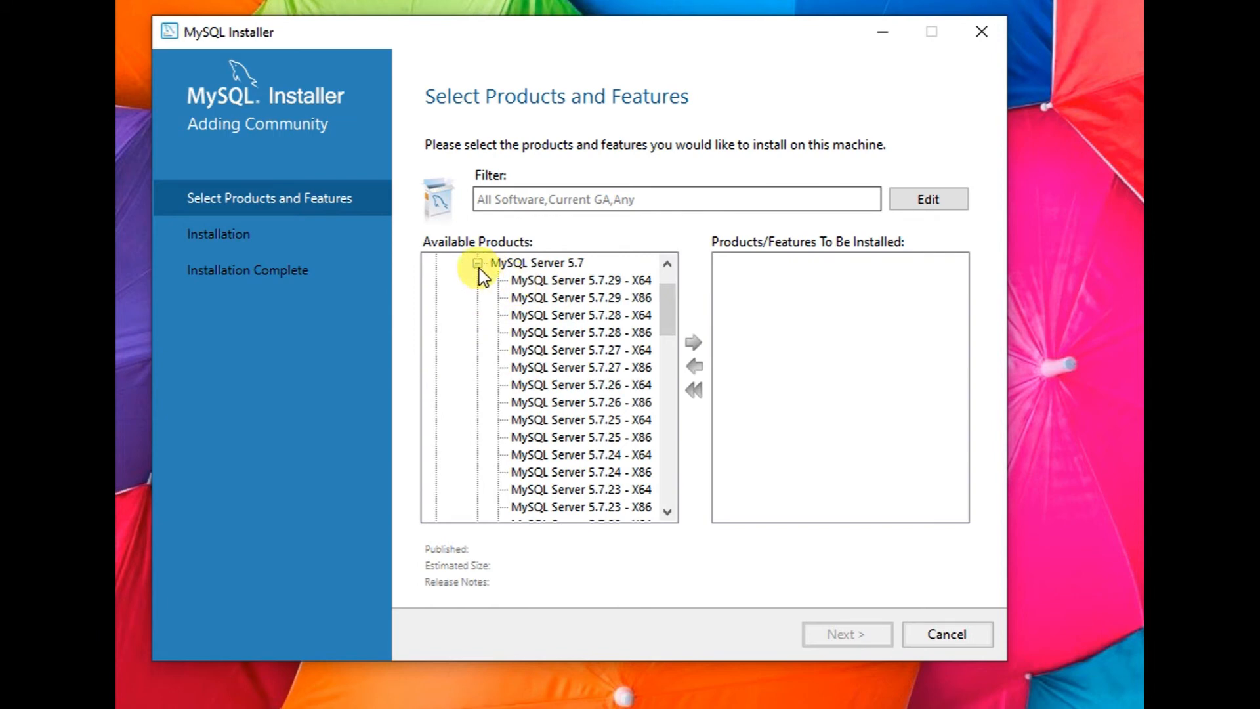
pyautogui.click(479, 264)
pyautogui.click(478, 330)
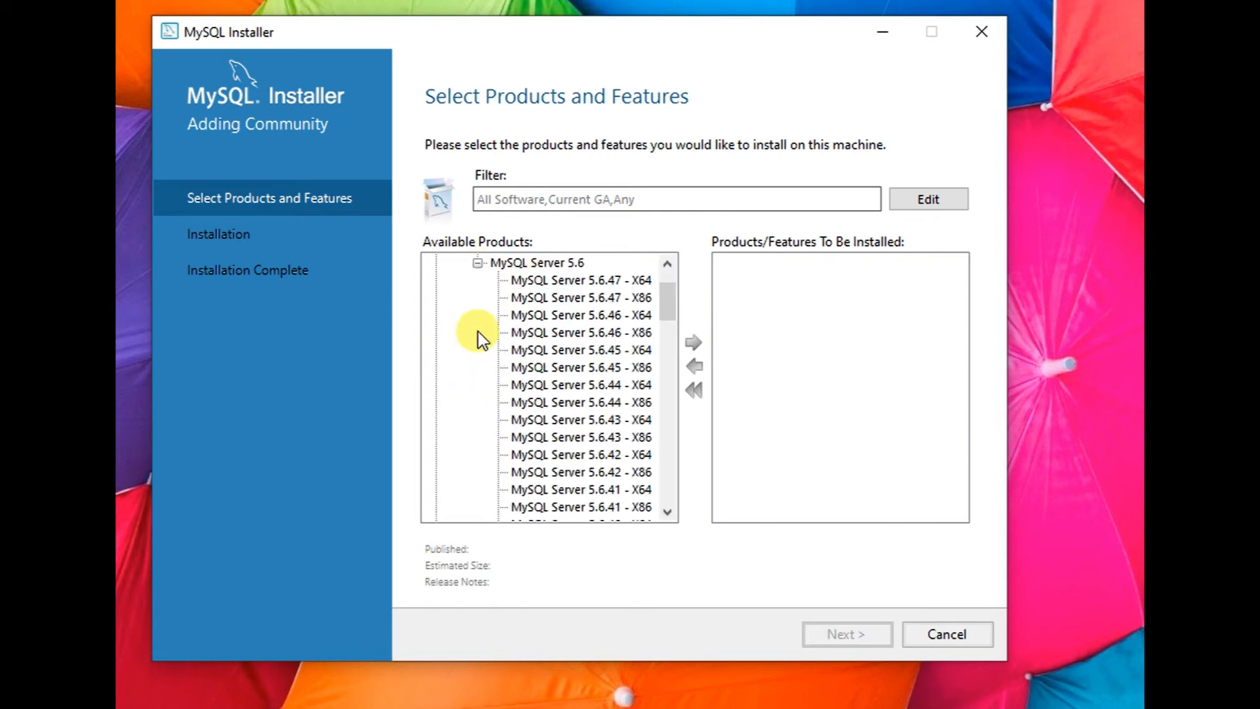
pyautogui.click(647, 299)
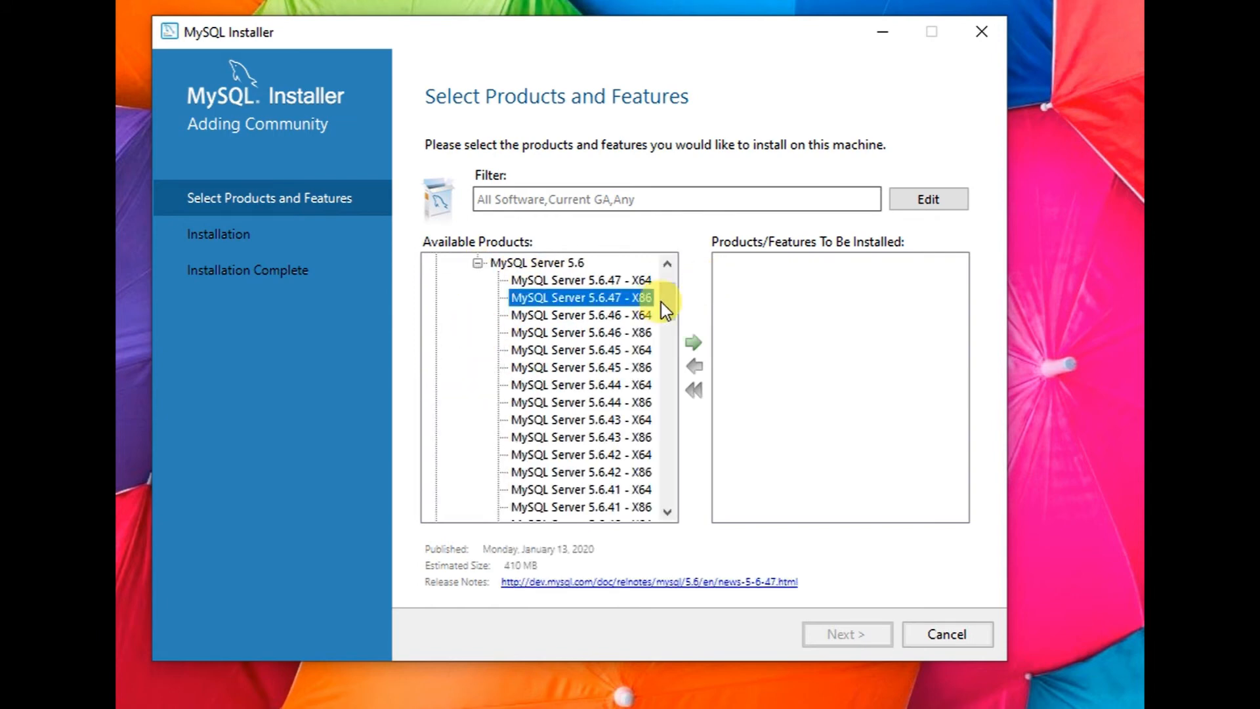
pyautogui.scroll(2, 666, 300)
pyautogui.click(478, 332)
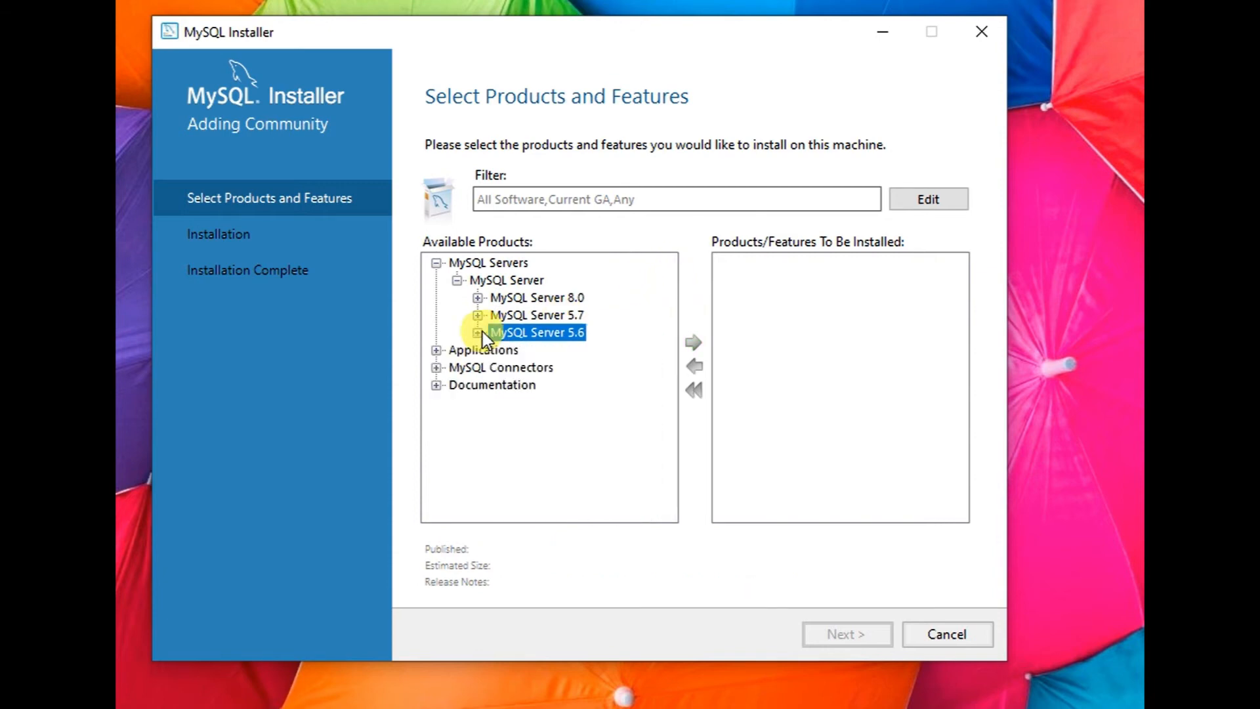
# - Add MySQL Server 8.0.20 - X64 to the install list and continue
pyautogui.click(477, 298)
pyautogui.click(478, 299)
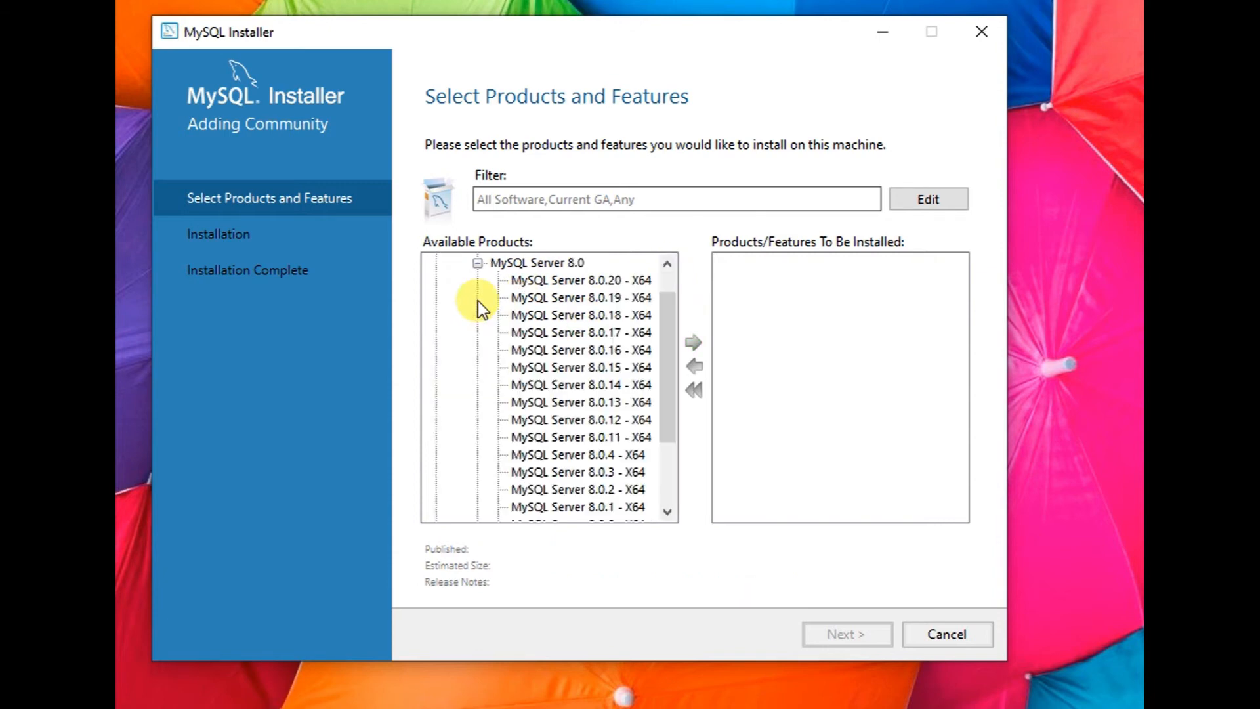
pyautogui.click(608, 282)
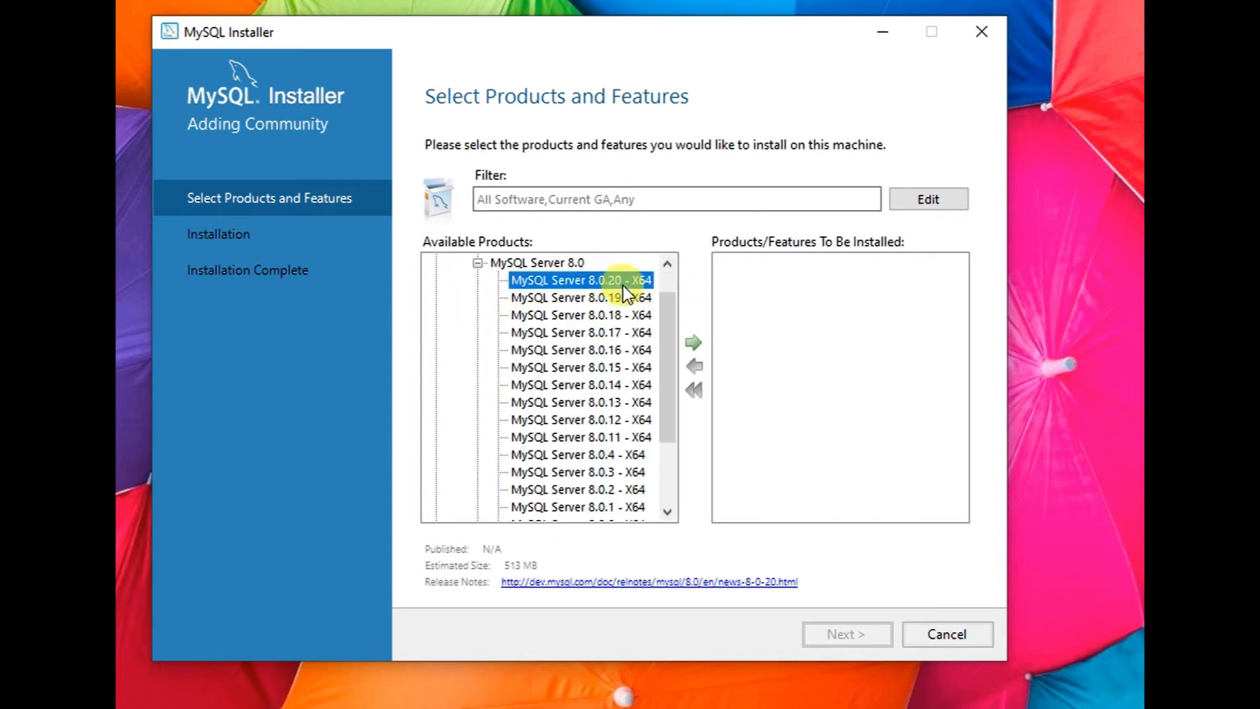
pyautogui.click(694, 342)
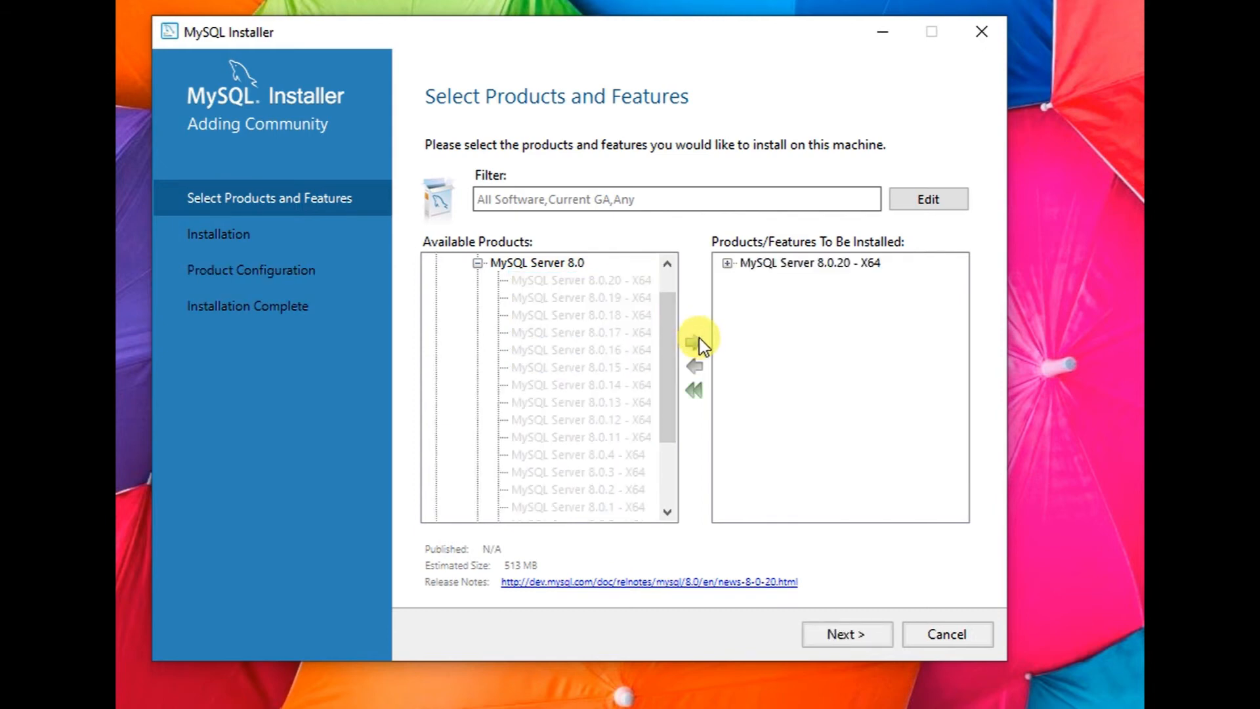
pyautogui.click(865, 636)
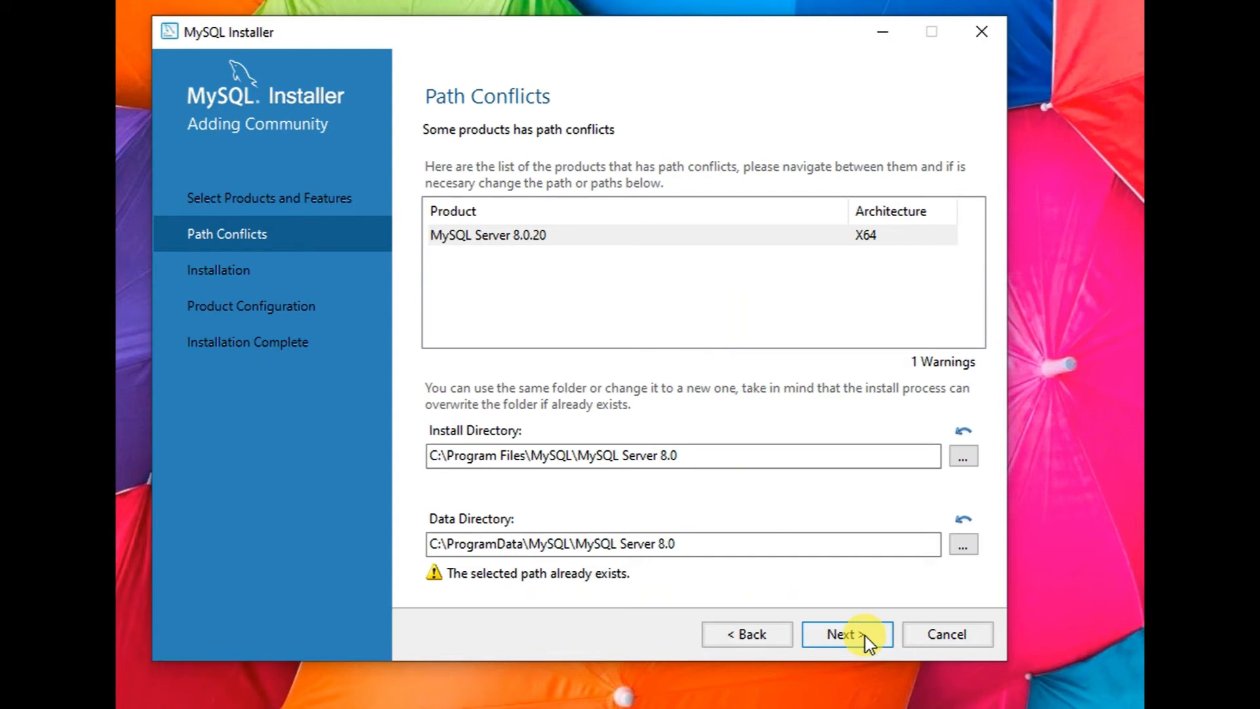
# - Accept the existing paths despite the warning, execute the MySQL Server 8.0.20 install, then continue
pyautogui.click(864, 638)
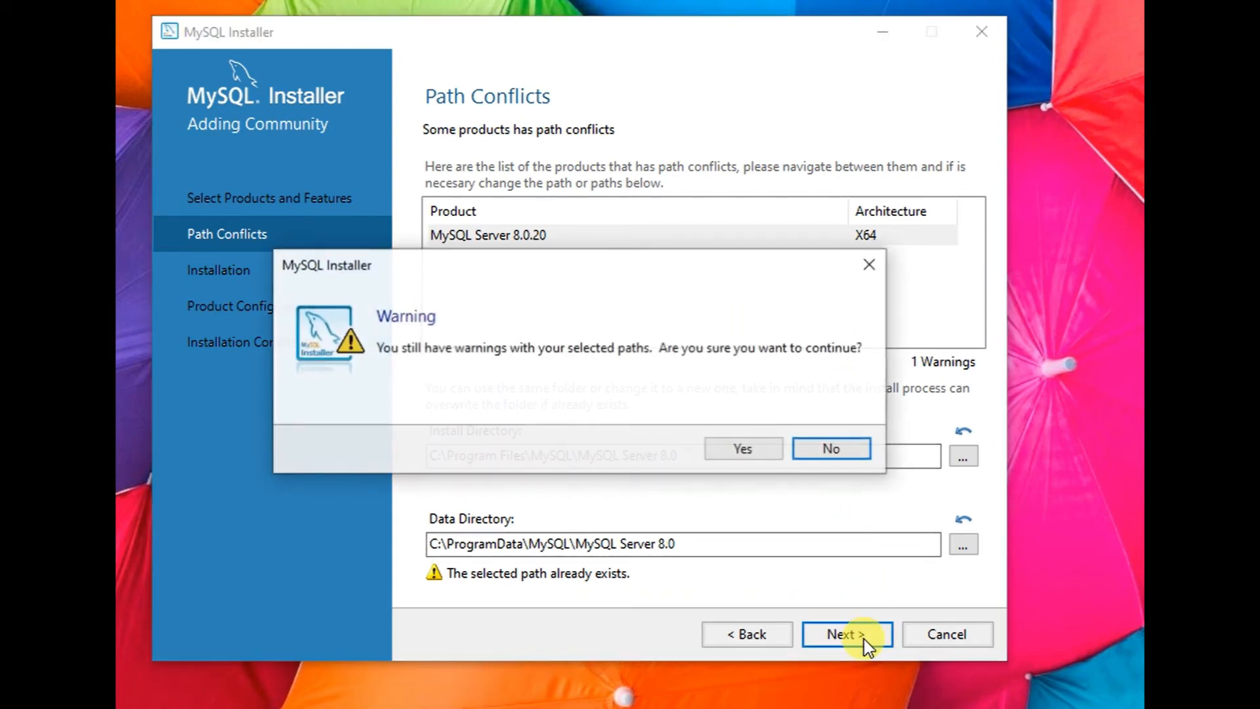
pyautogui.click(748, 449)
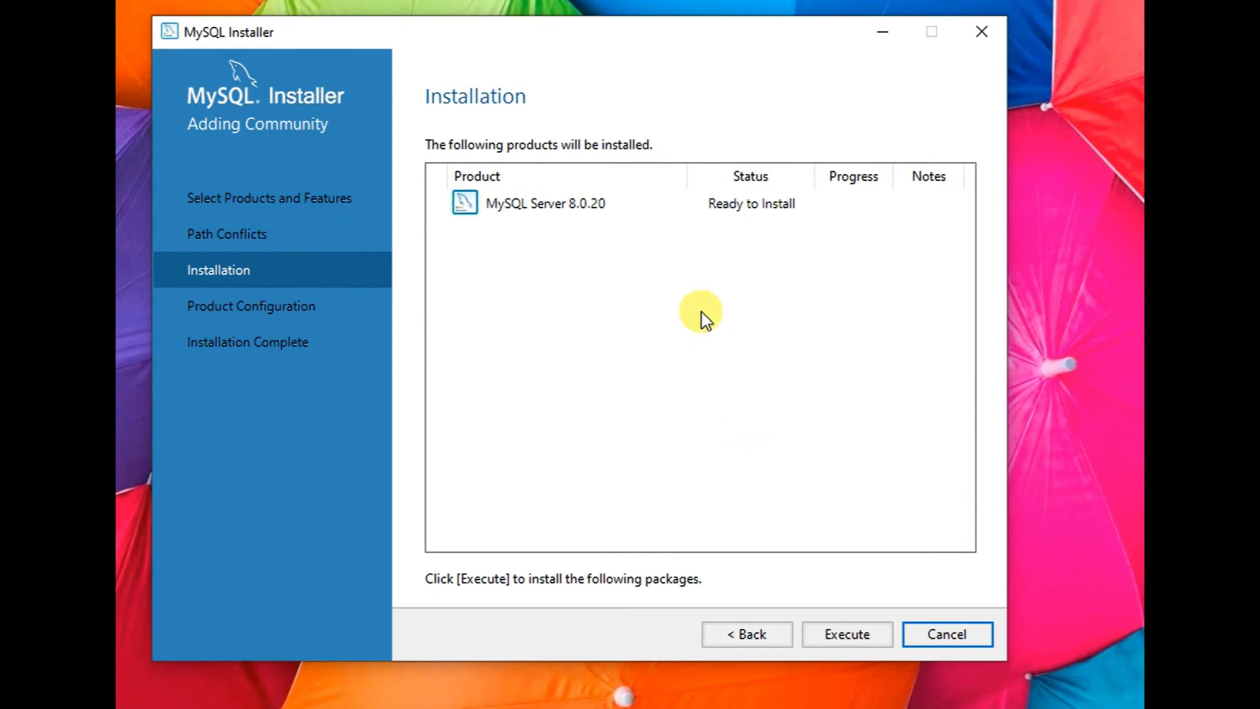
pyautogui.click(862, 635)
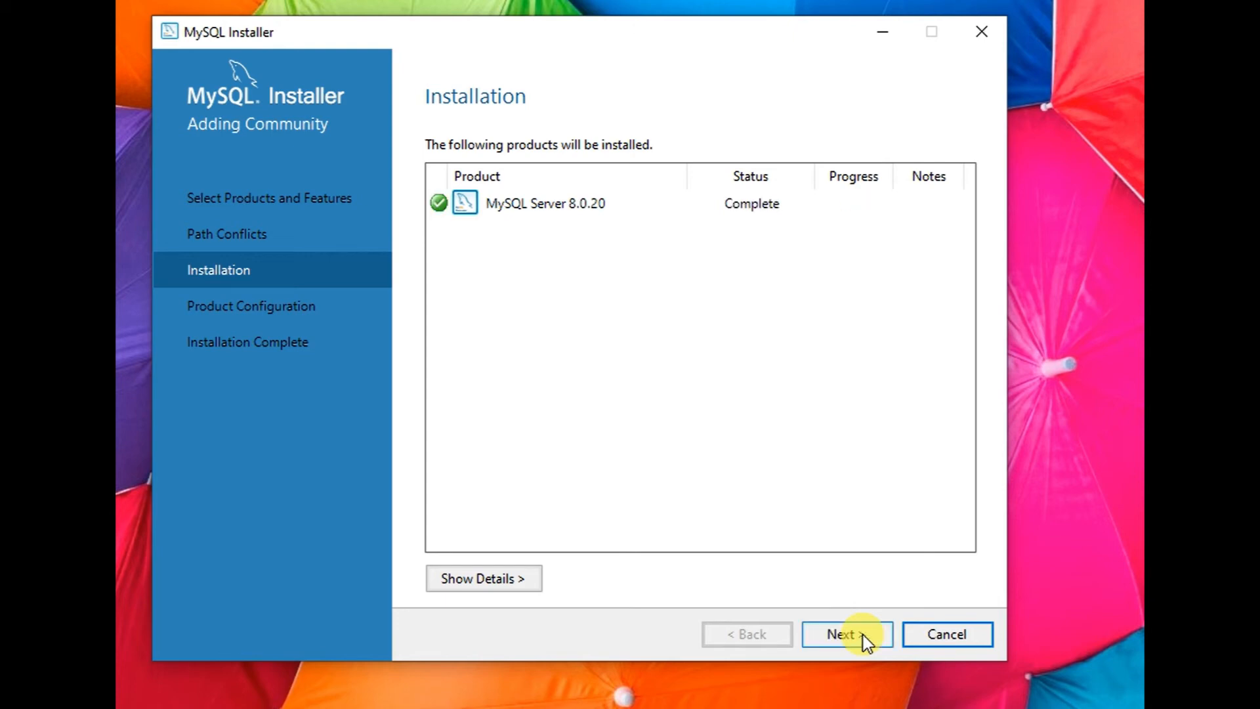
pyautogui.click(860, 640)
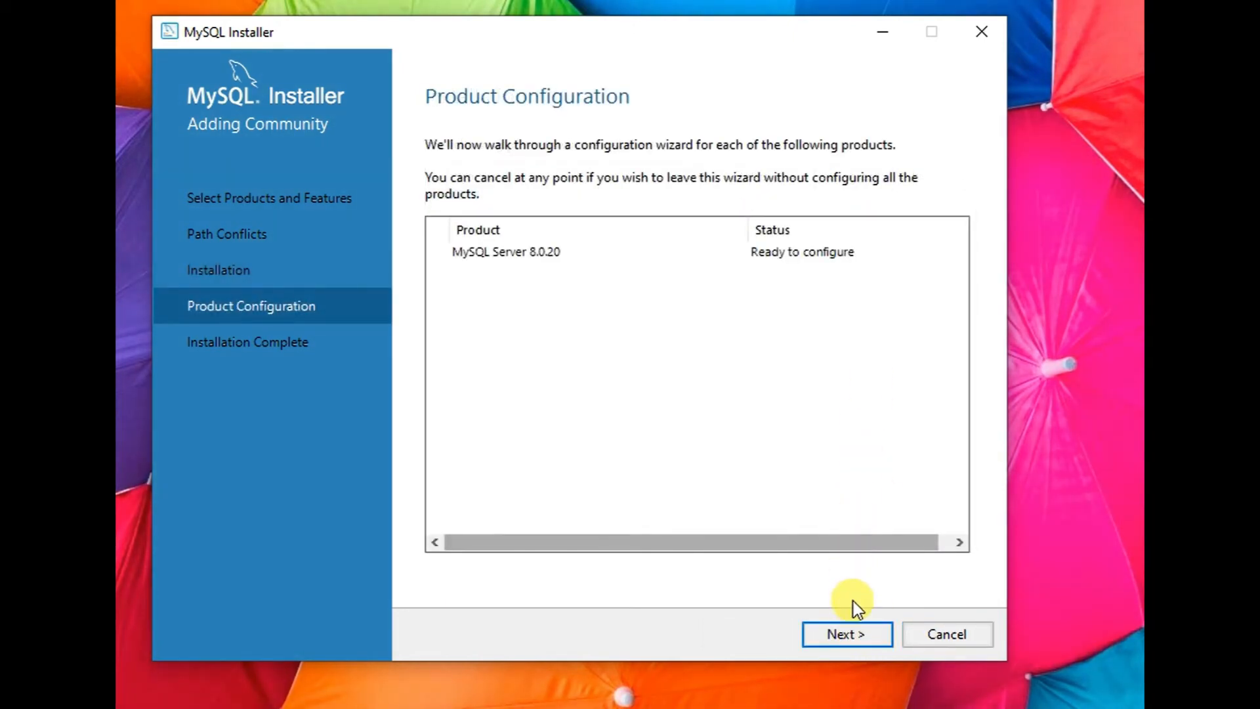
# - Keep Standalone server, Development Computer config type and port 3306 networking defaults, then continue
pyautogui.click(853, 629)
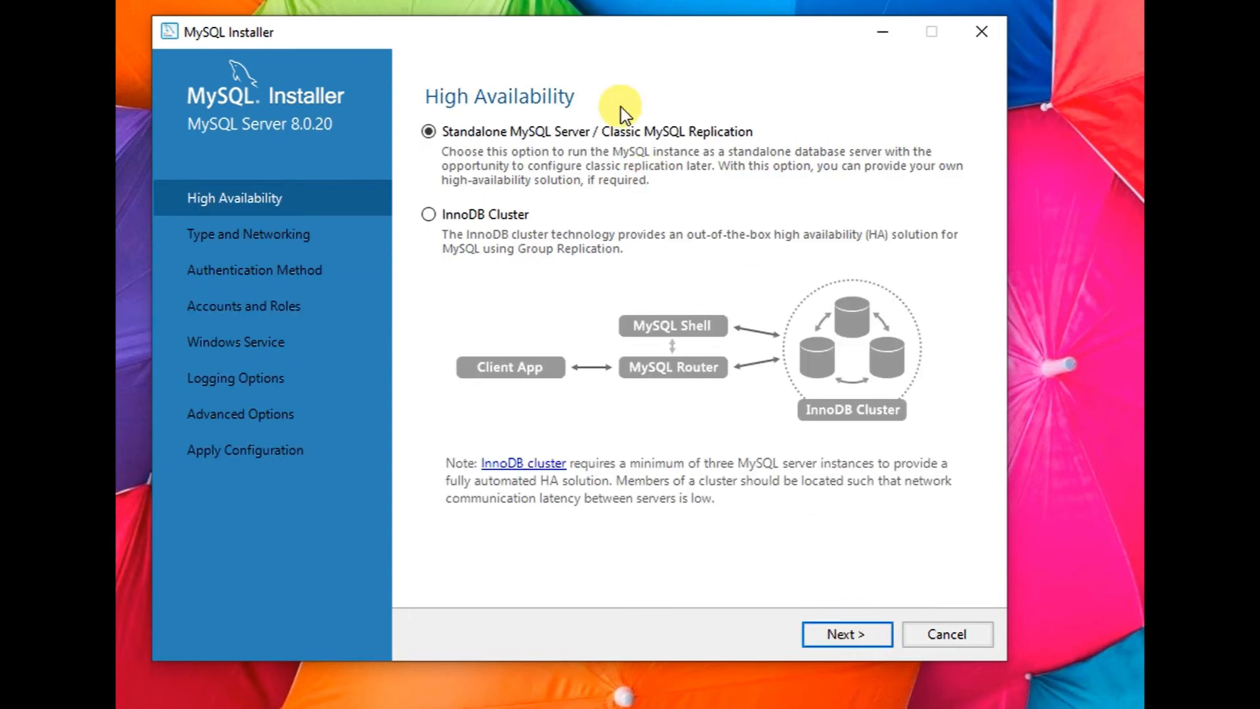
pyautogui.click(876, 637)
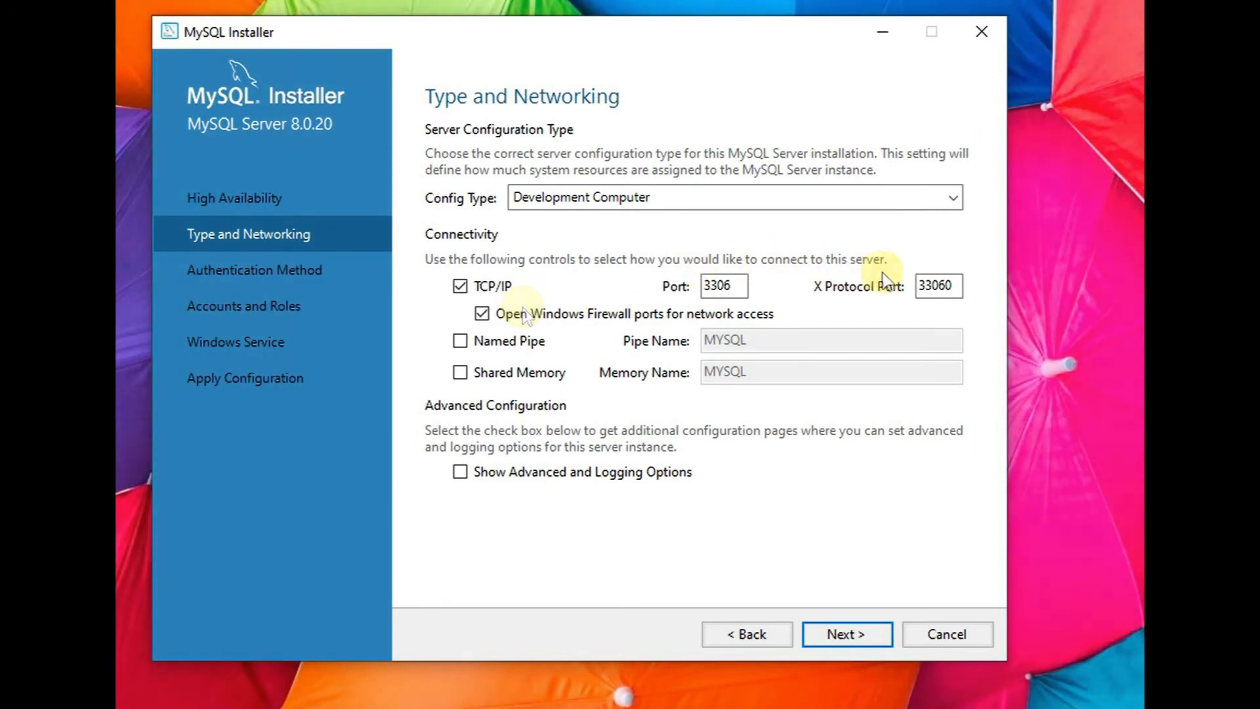
pyautogui.click(682, 194)
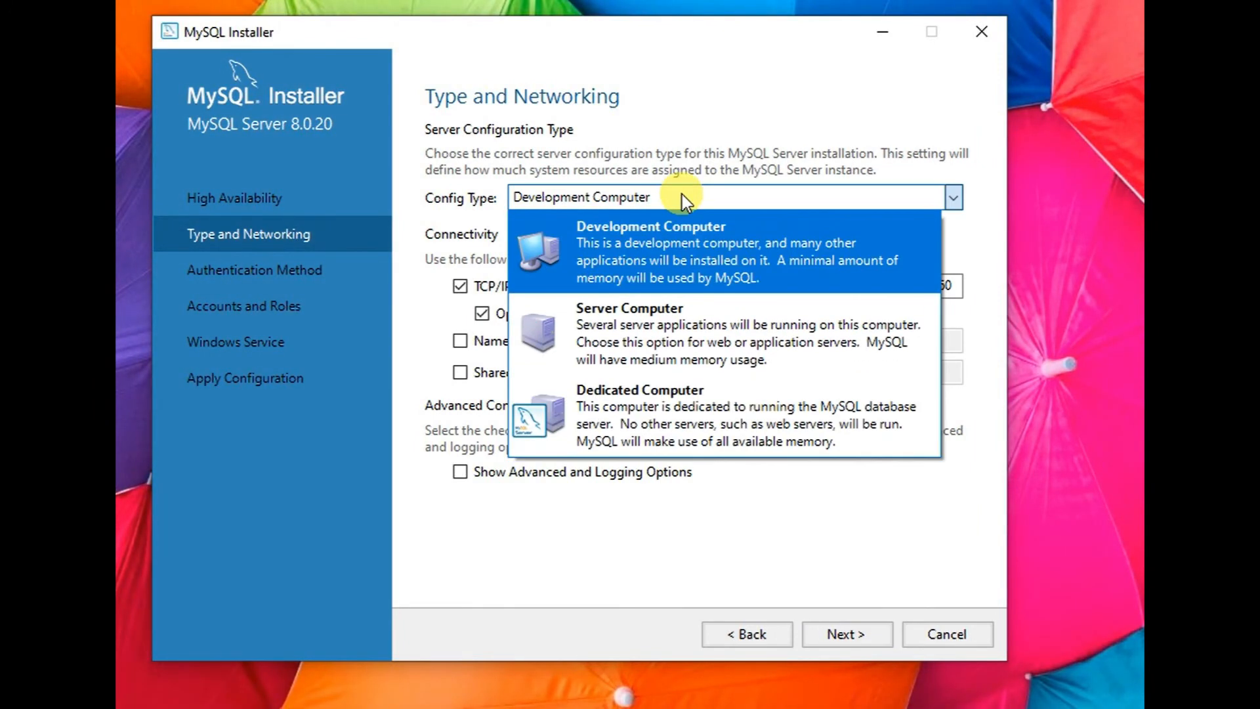
pyautogui.click(682, 194)
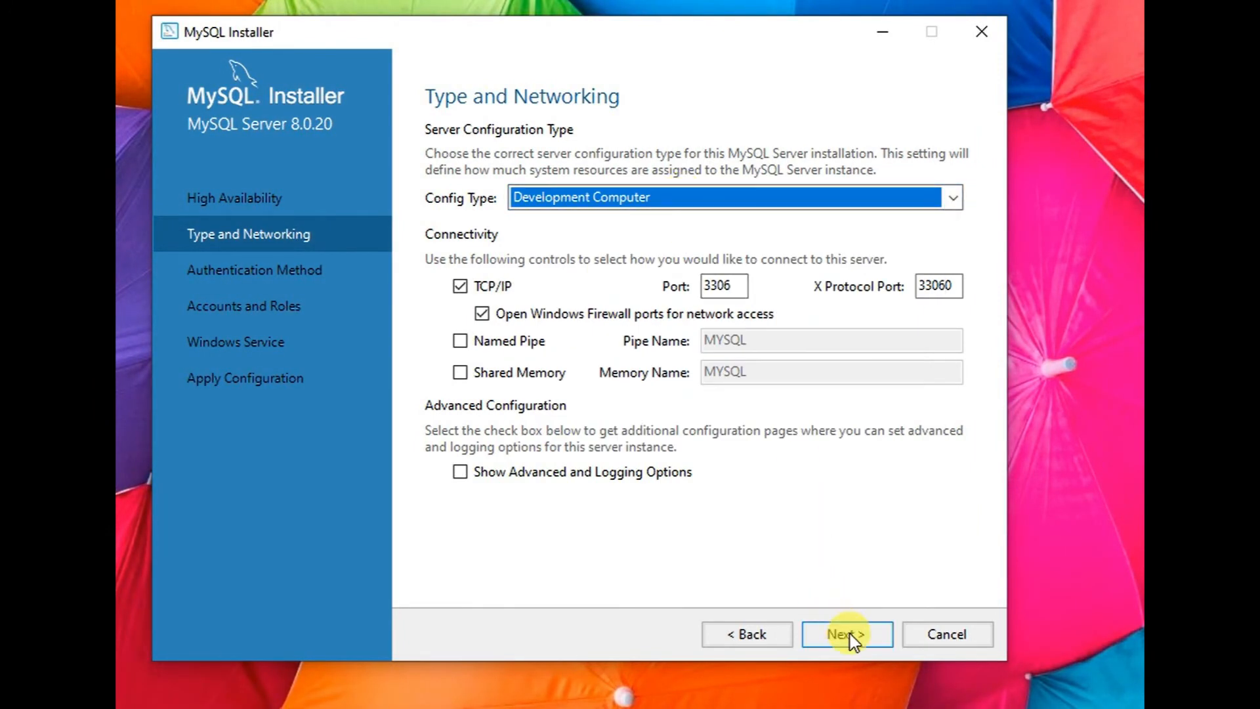
pyautogui.click(850, 636)
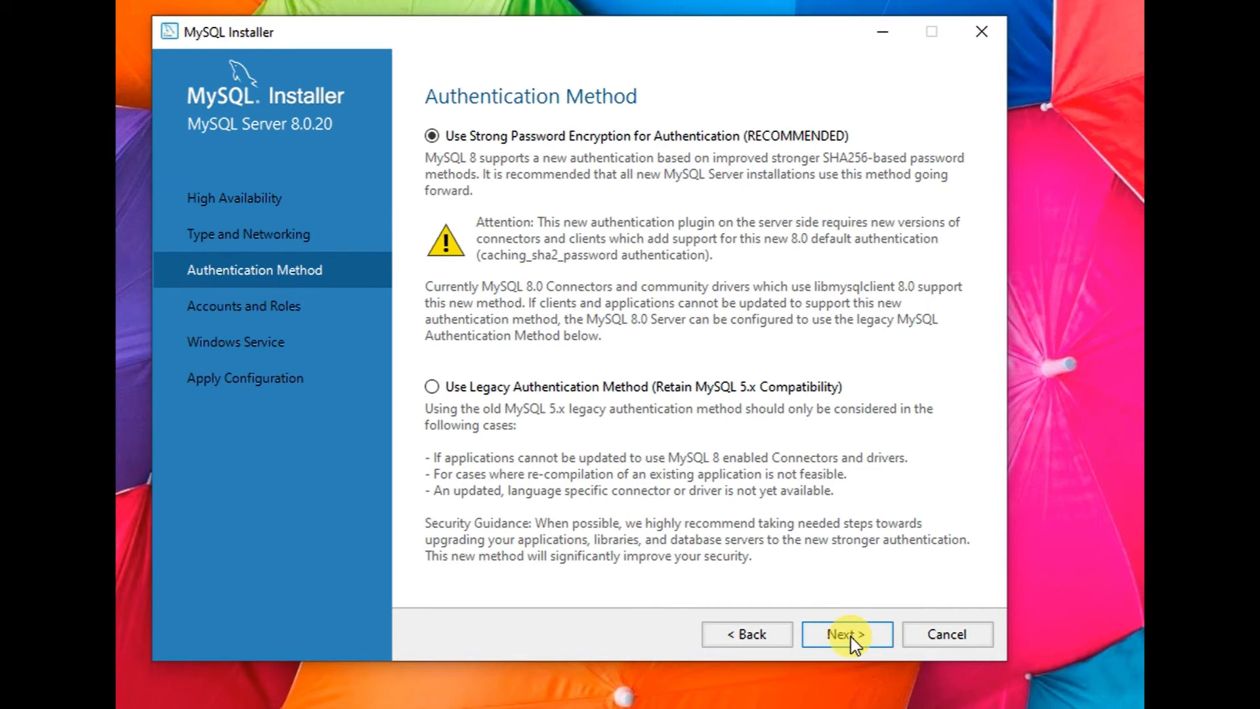
# - Keep strong password authentication, verify the root account password, and keep the MYSQL80 Windows service
pyautogui.click(847, 634)
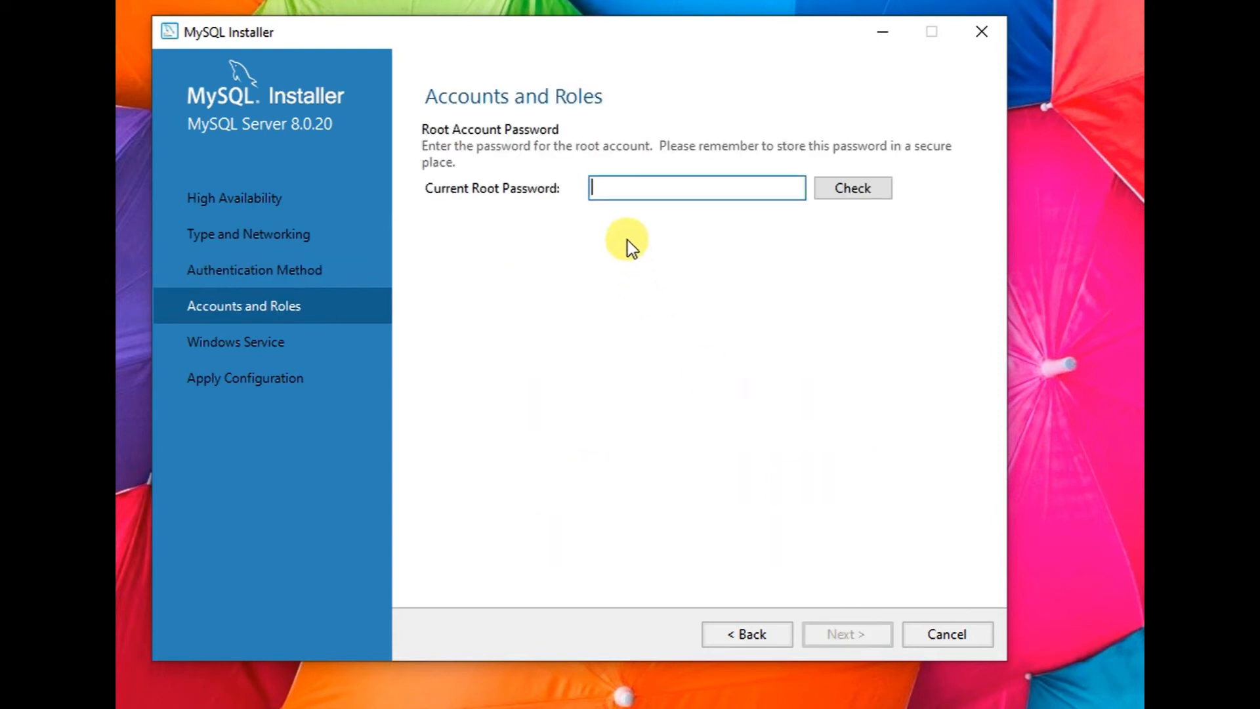
pyautogui.write('123456')
pyautogui.click(855, 190)
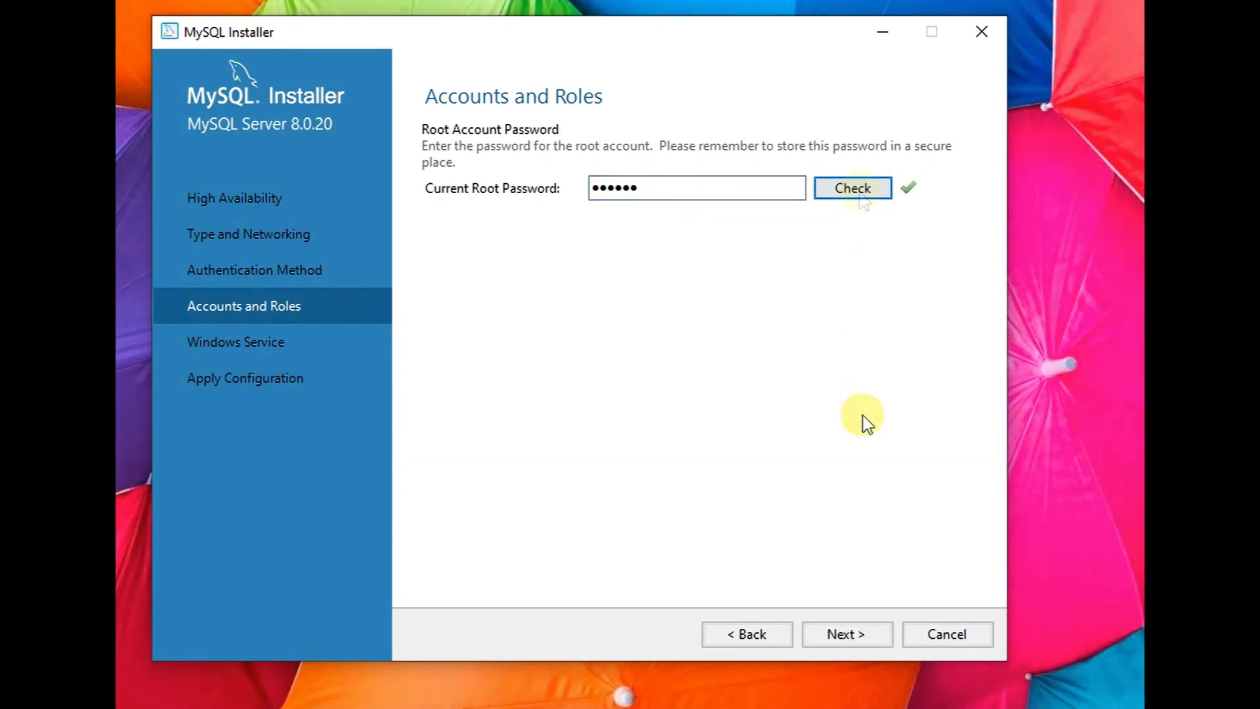
pyautogui.click(841, 636)
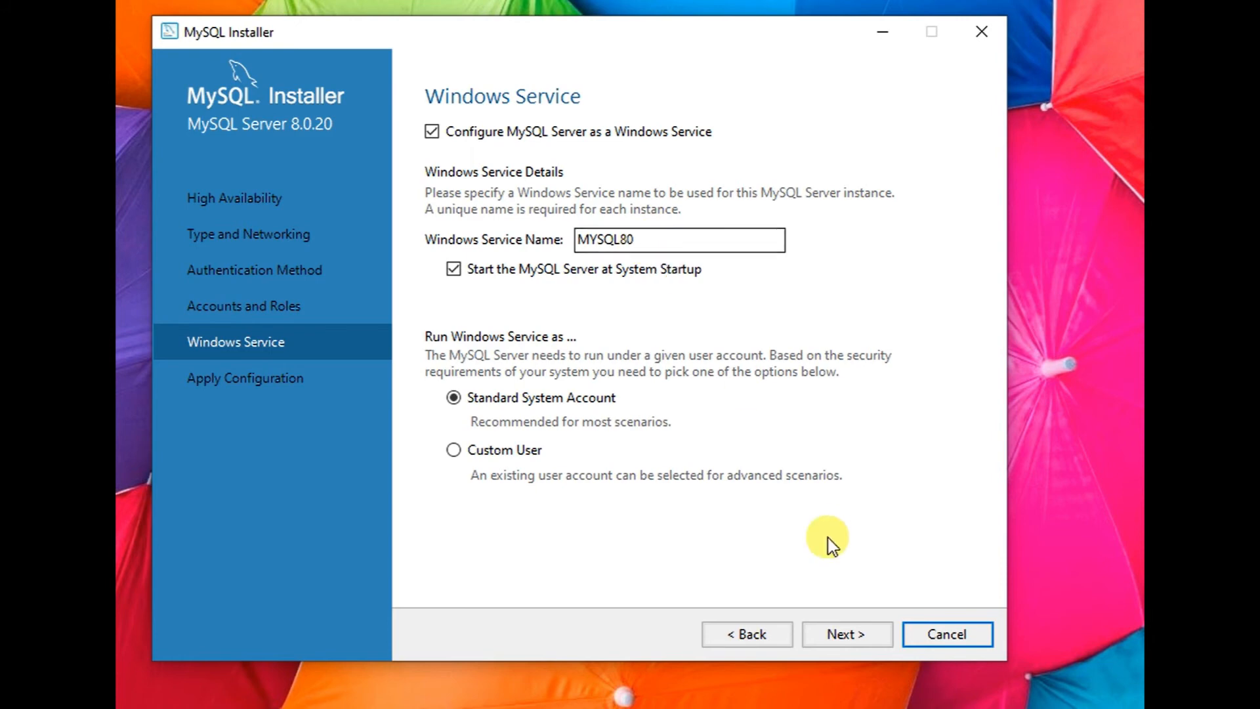
pyautogui.click(865, 634)
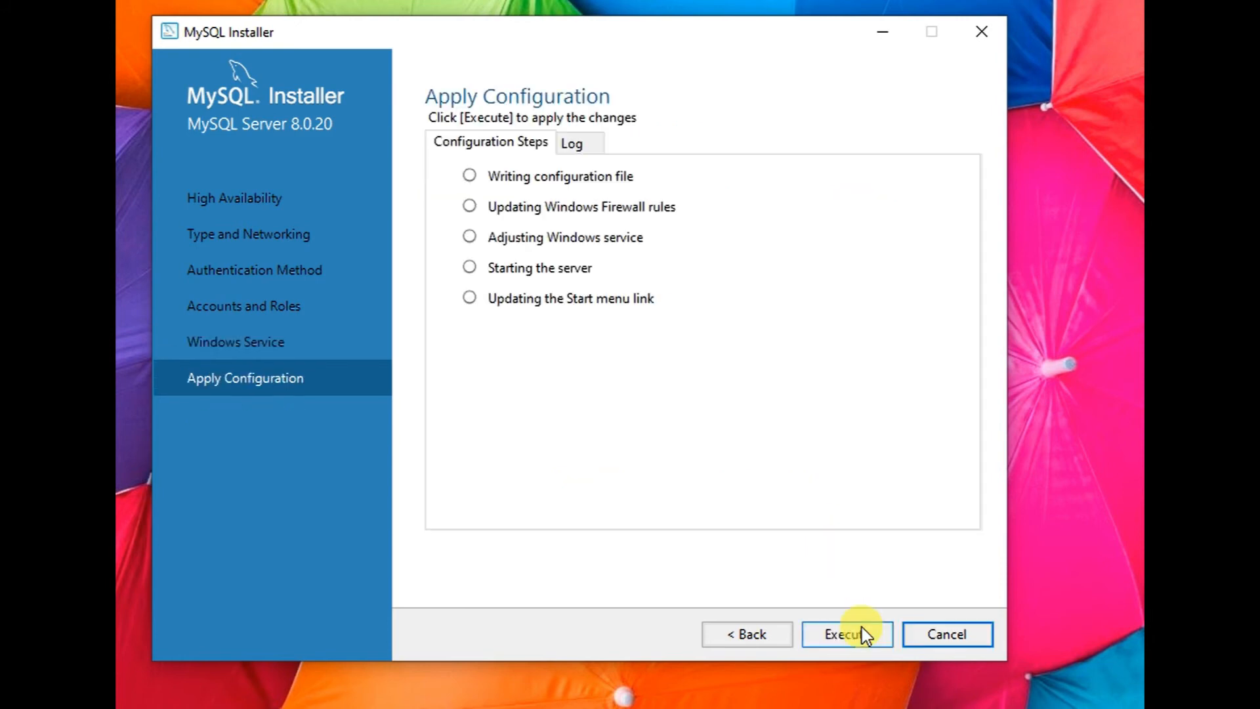
# - Execute the MySQL Server 8.0.20 configuration, then finish and close the installer
pyautogui.click(860, 640)
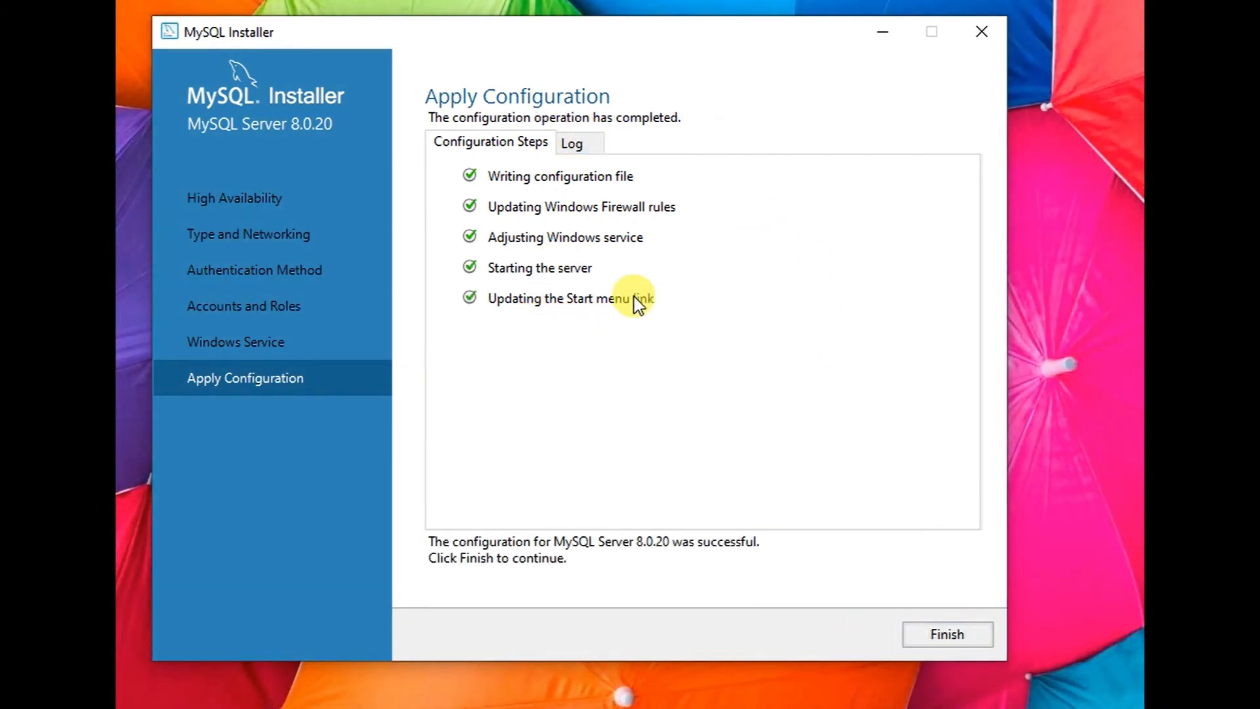
pyautogui.click(950, 628)
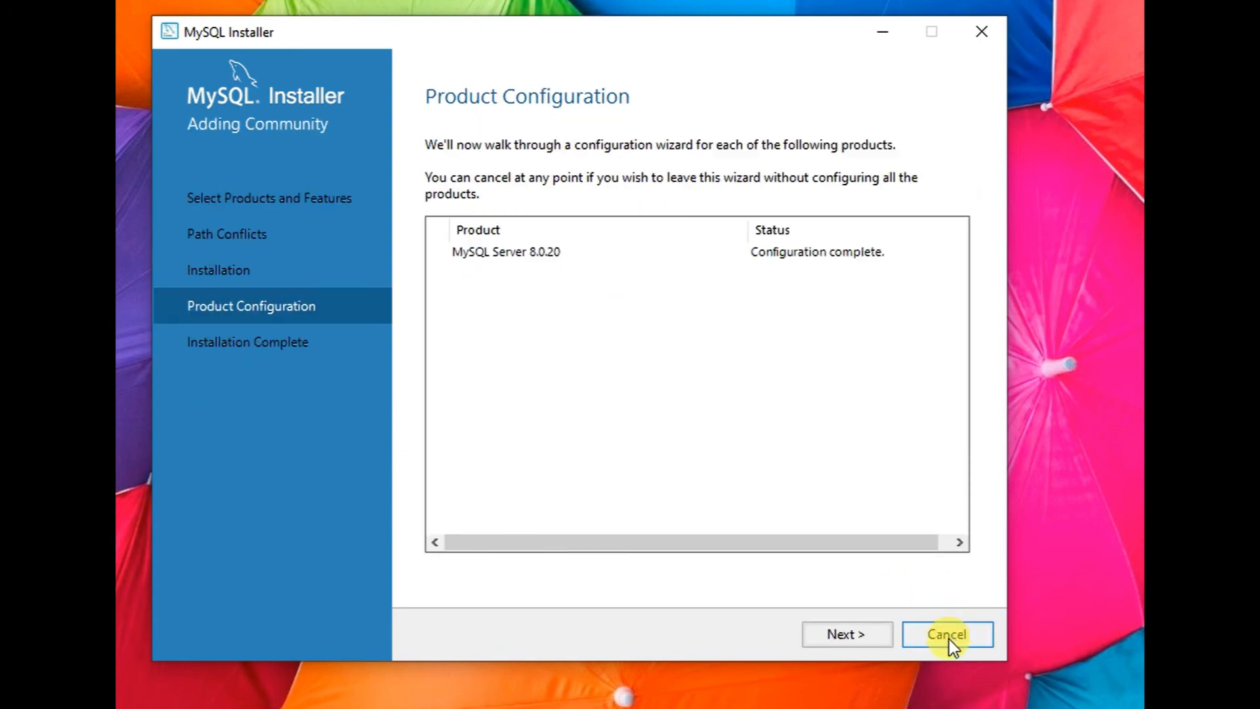
pyautogui.click(868, 636)
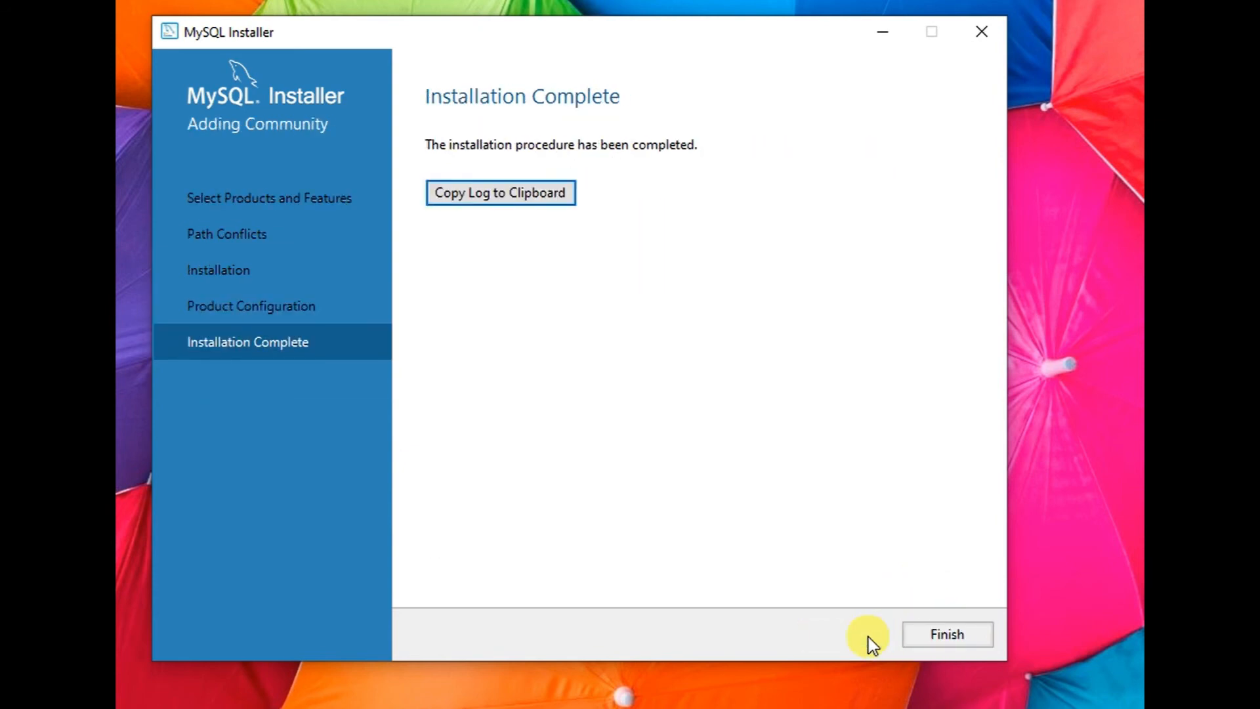
pyautogui.click(946, 631)
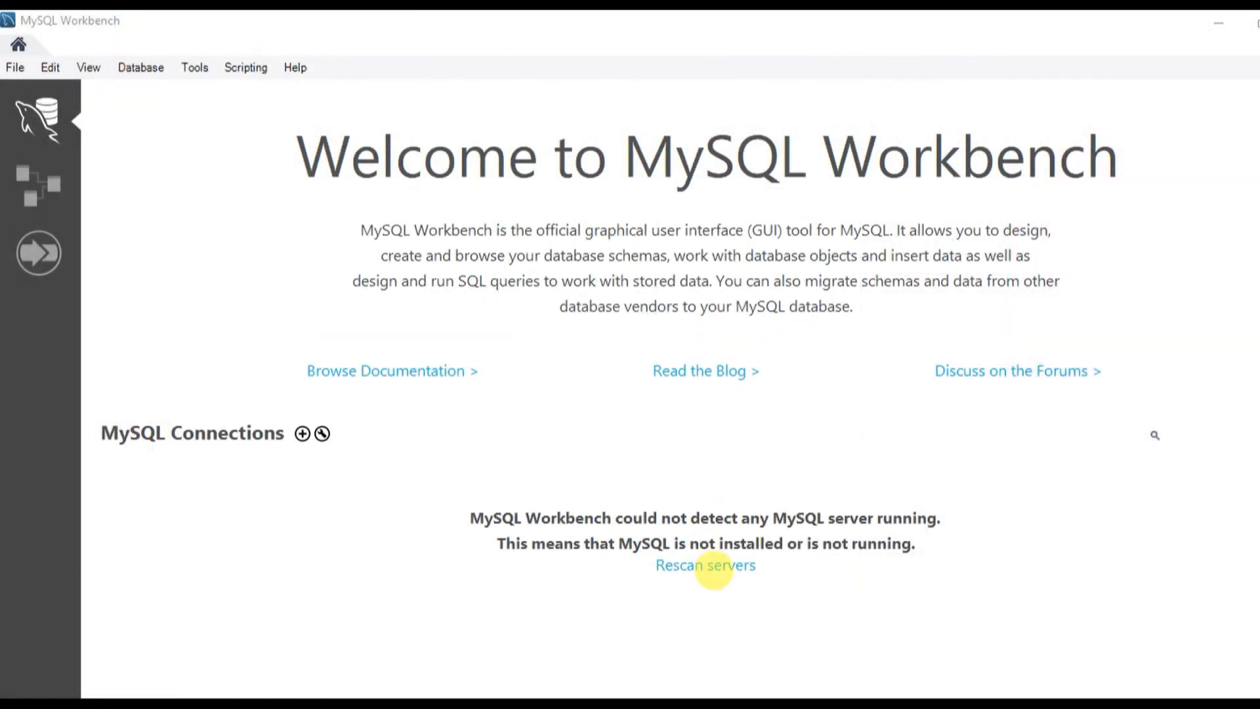
# - Rescan to detect the Local instance MYSQL80 server, then bring up the Database menu's connect commands
pyautogui.click(719, 563)
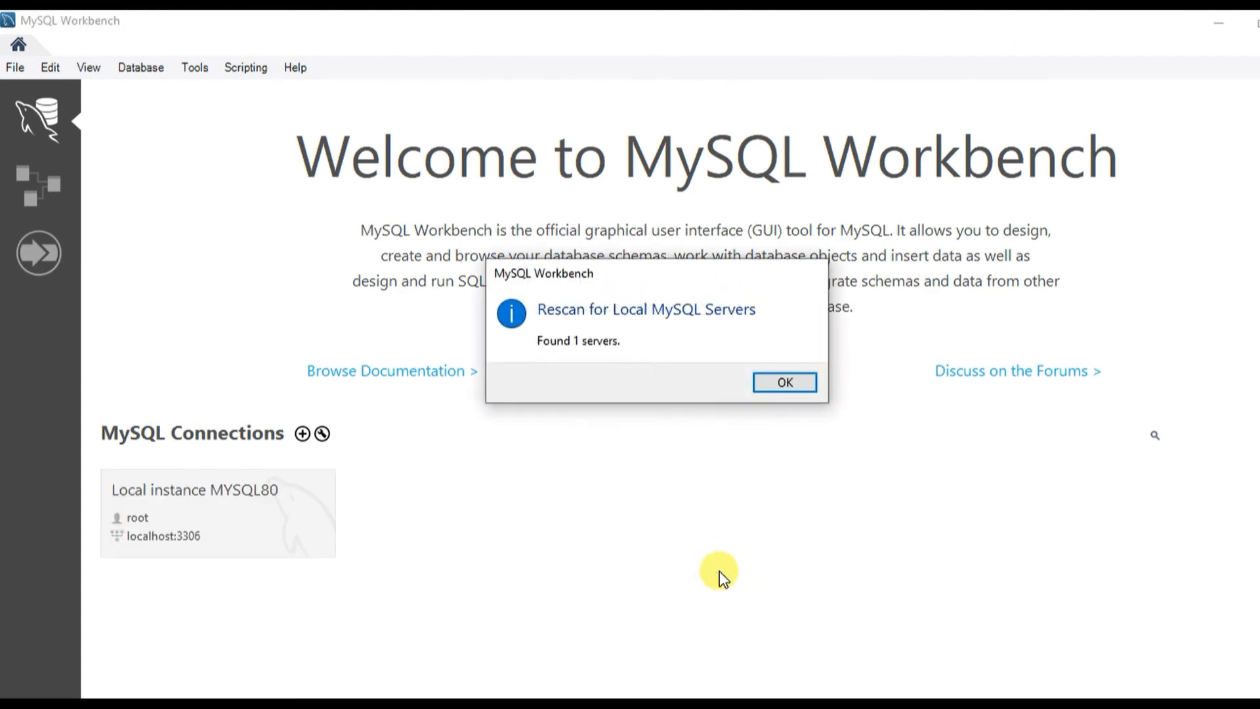
pyautogui.click(773, 393)
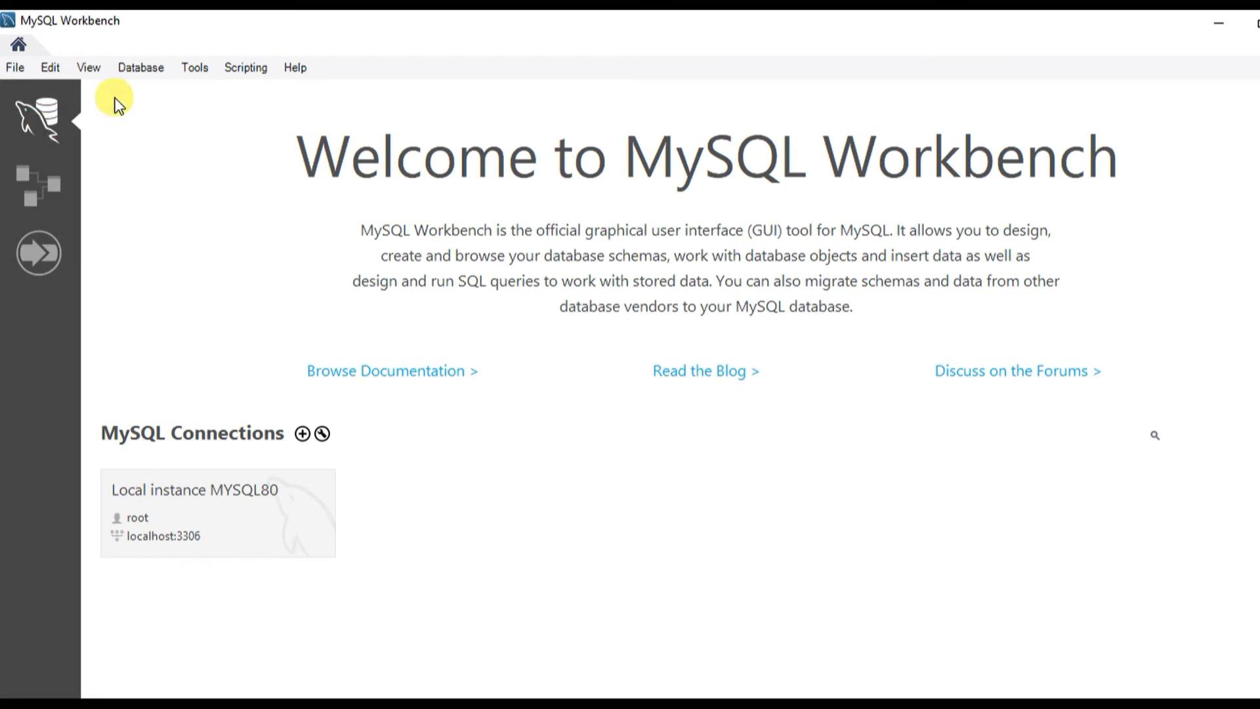
pyautogui.click(144, 63)
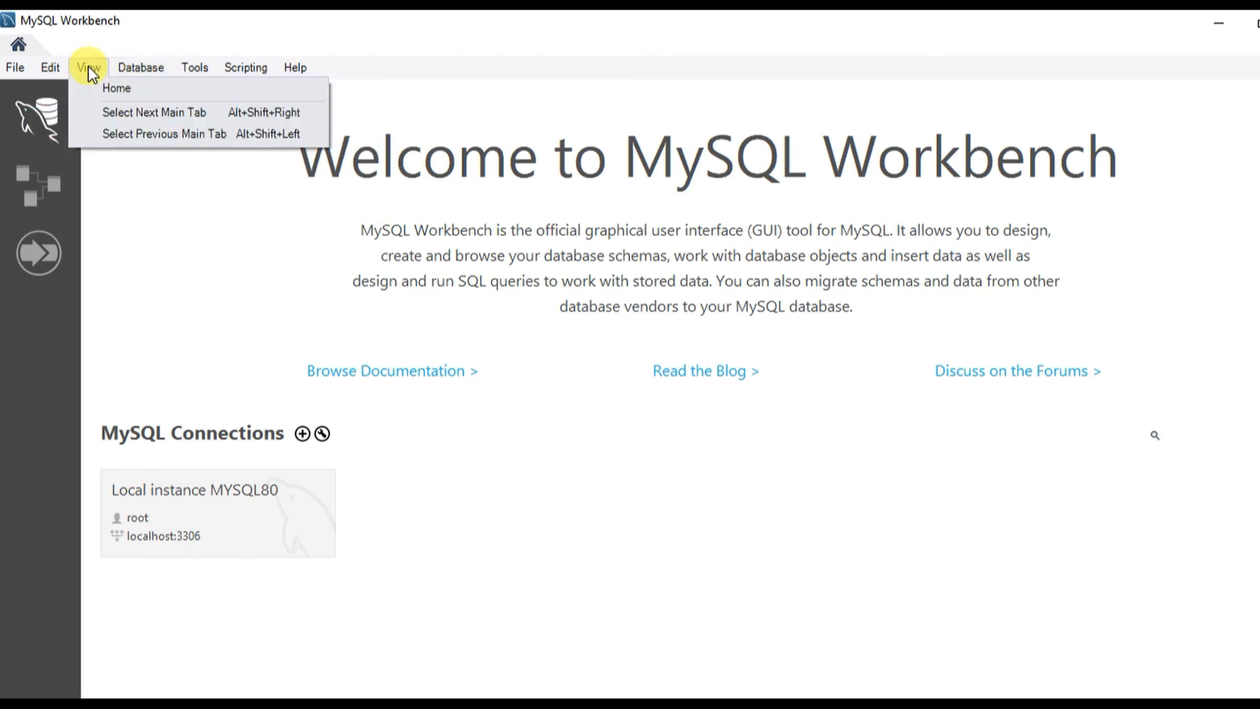
pyautogui.moveTo(22, 65)
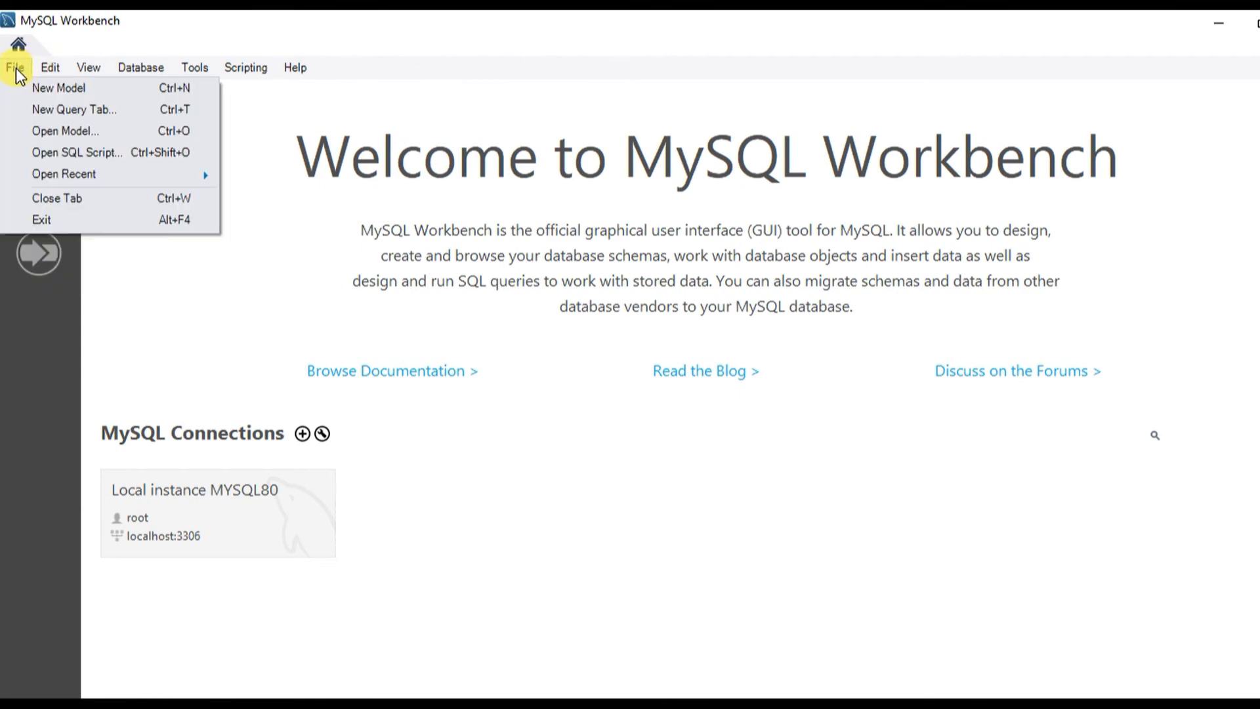
# - Connect to Local instance MYSQL80 with default schema 'Geek Decoders', entering the root password and saving it in the vault
pyautogui.moveTo(141, 67)
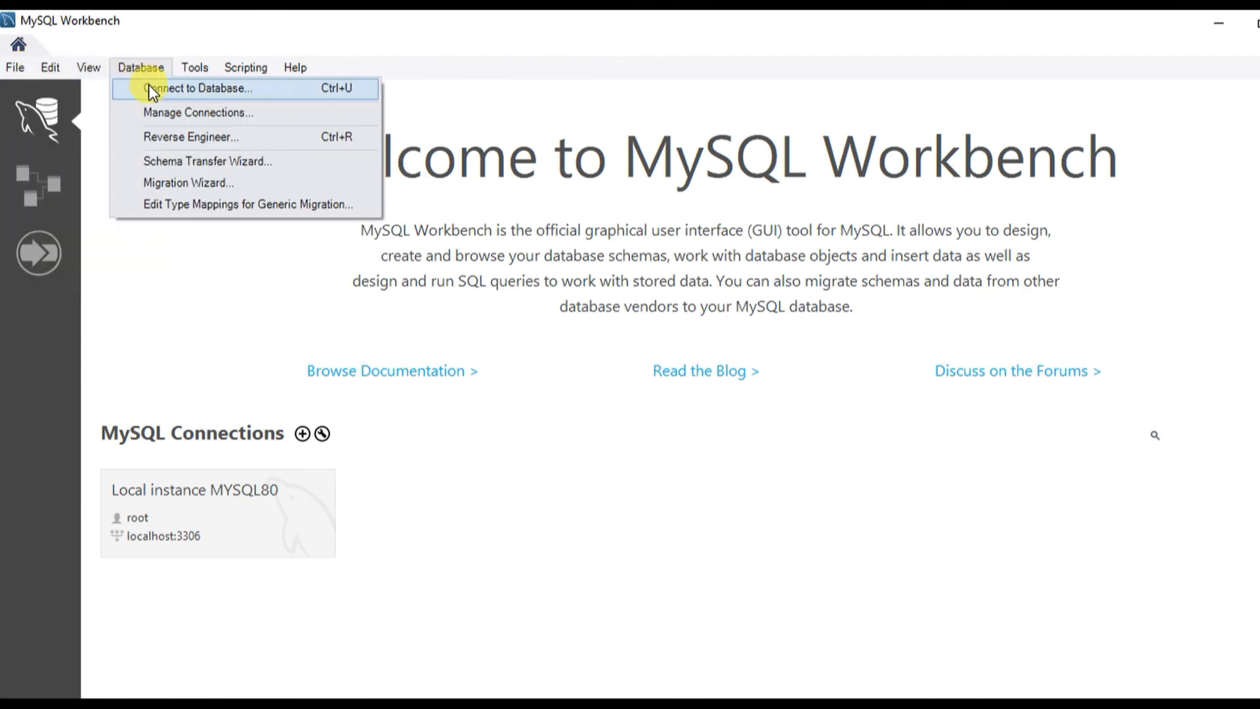
pyautogui.click(148, 89)
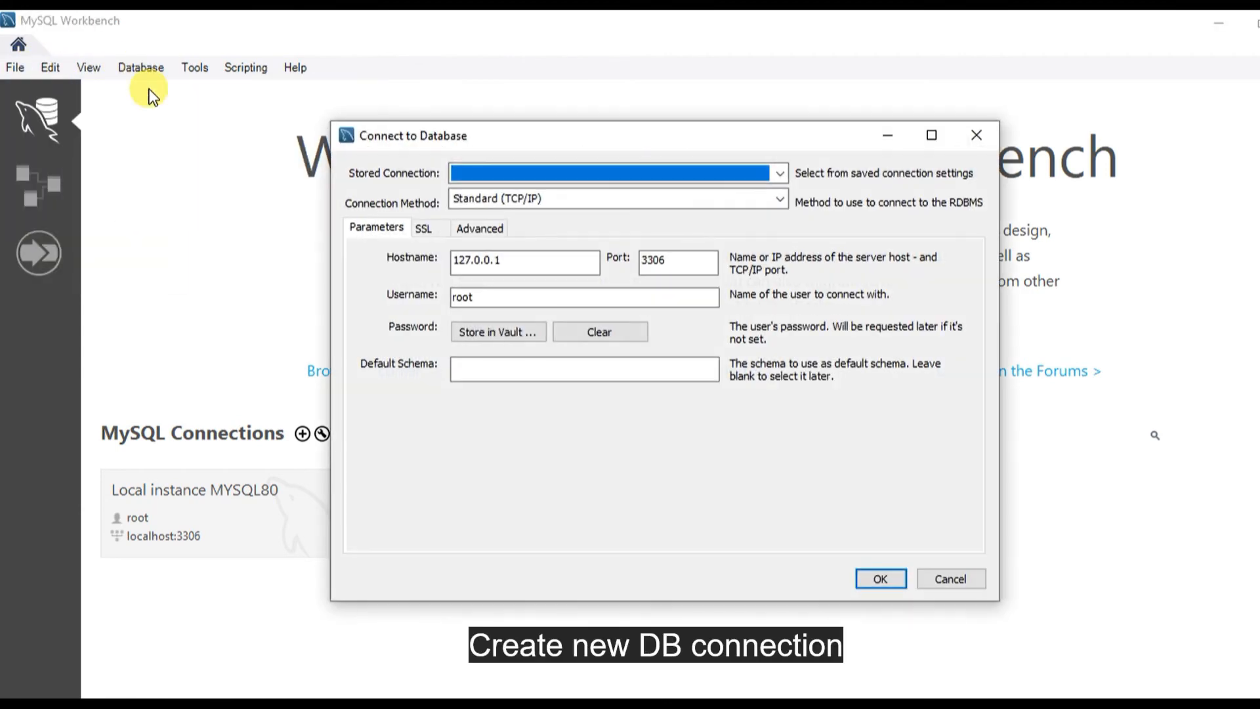
pyautogui.click(778, 171)
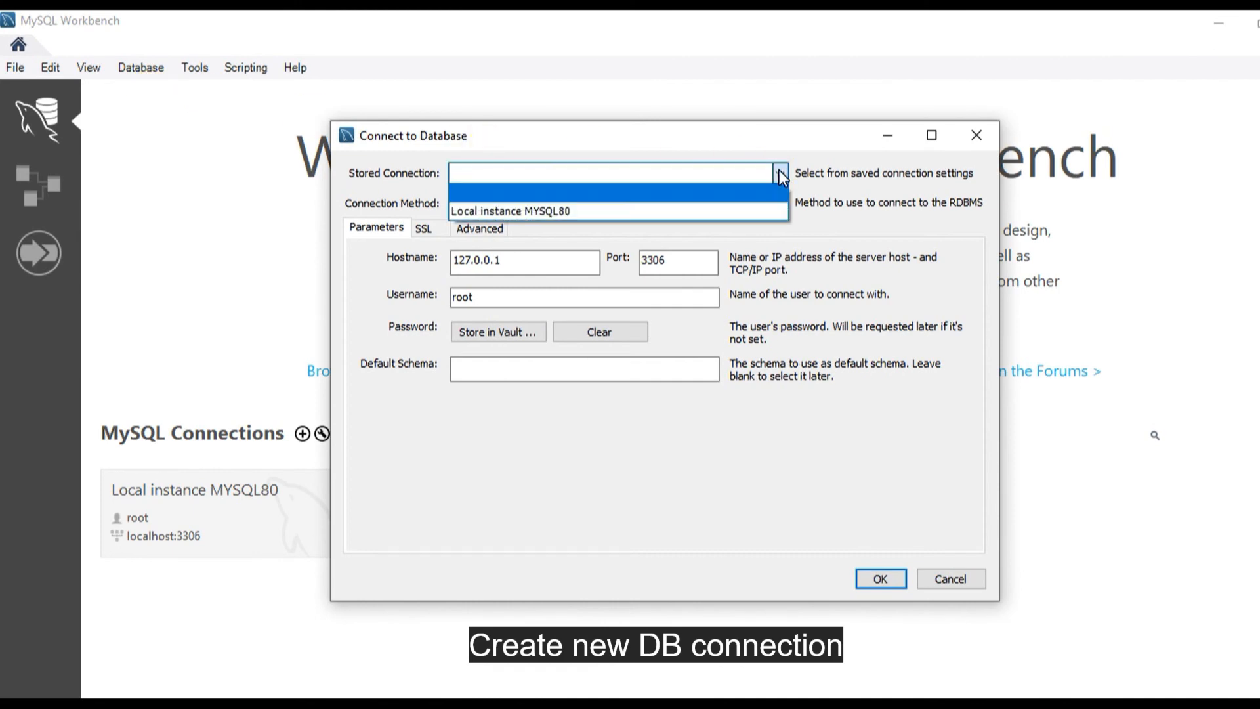
pyautogui.click(711, 211)
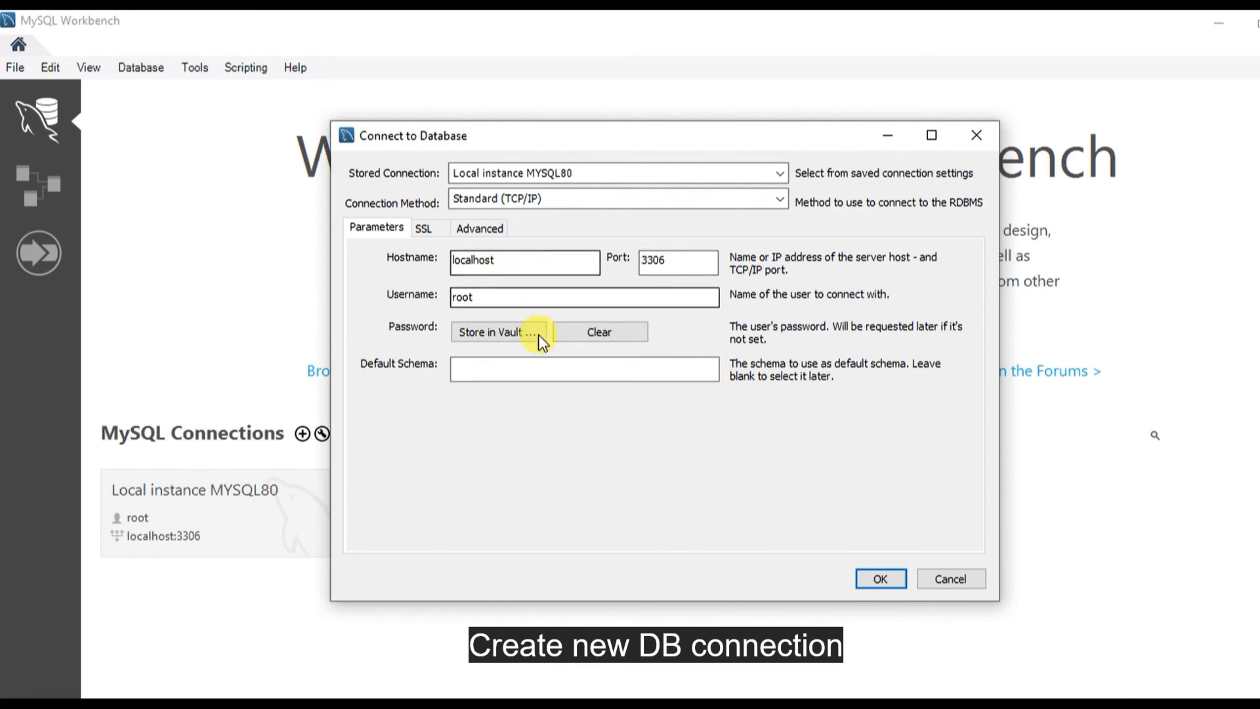
pyautogui.click(532, 367)
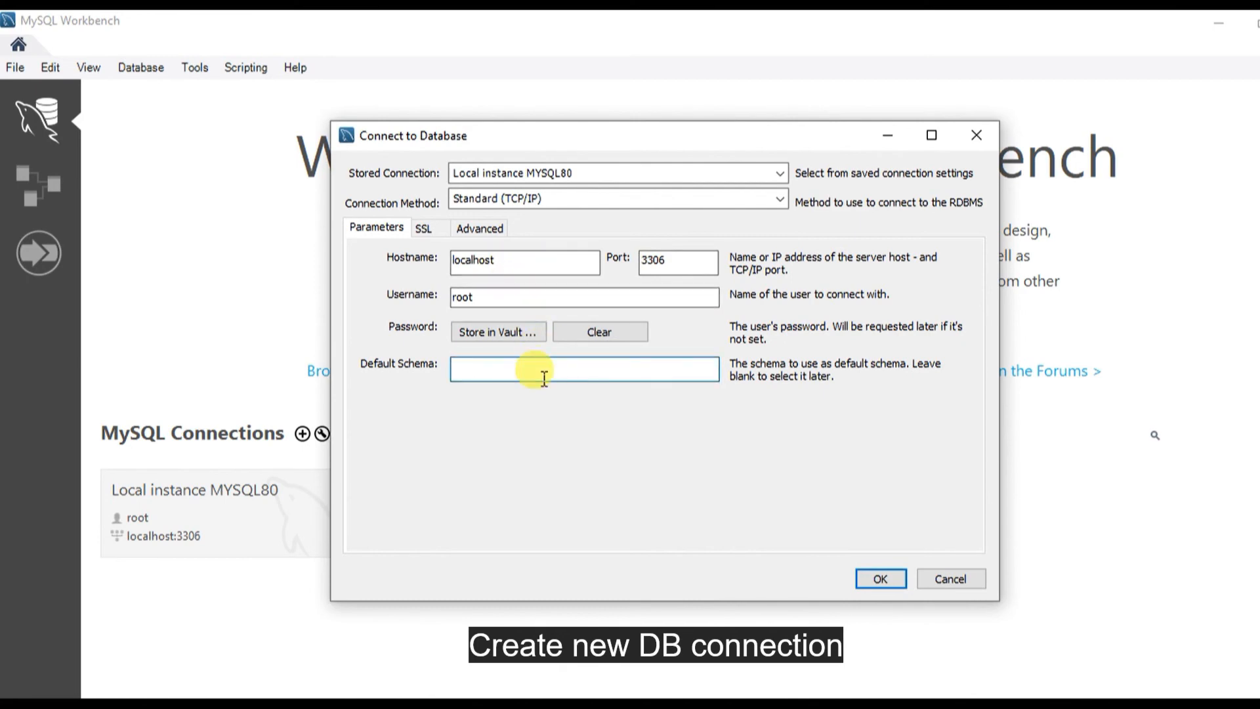
pyautogui.write('Geek')
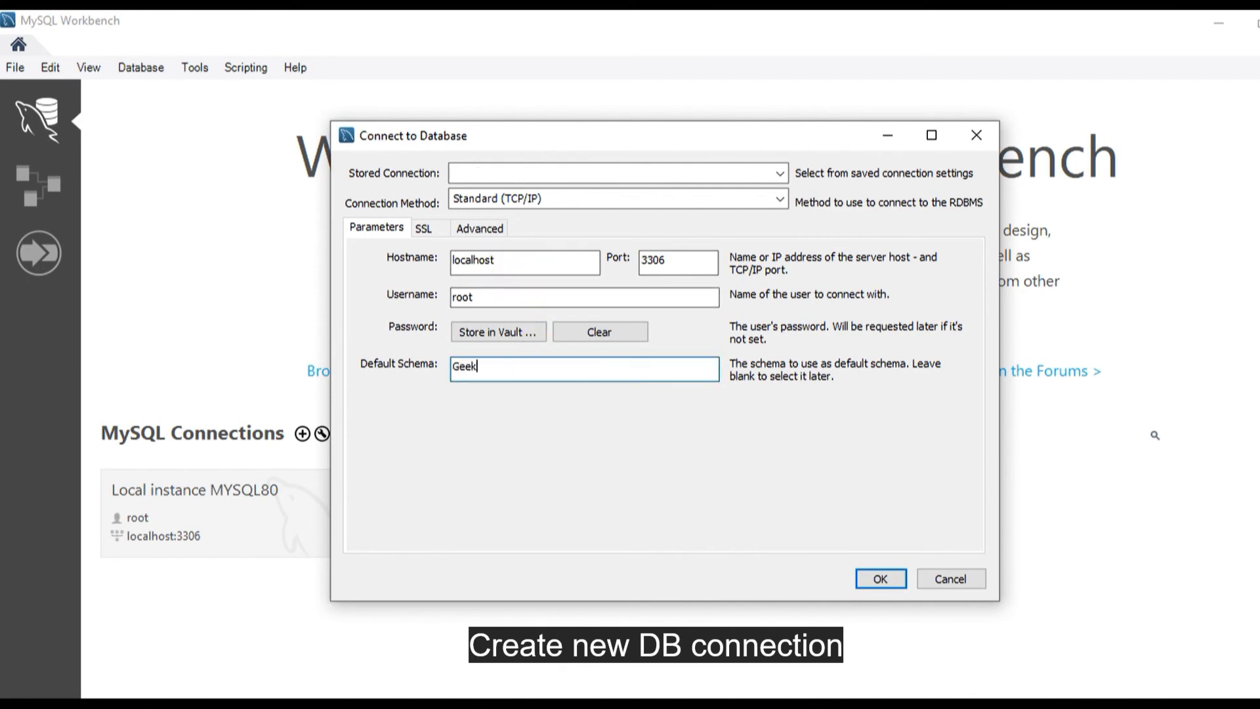
pyautogui.write(' Decoders')
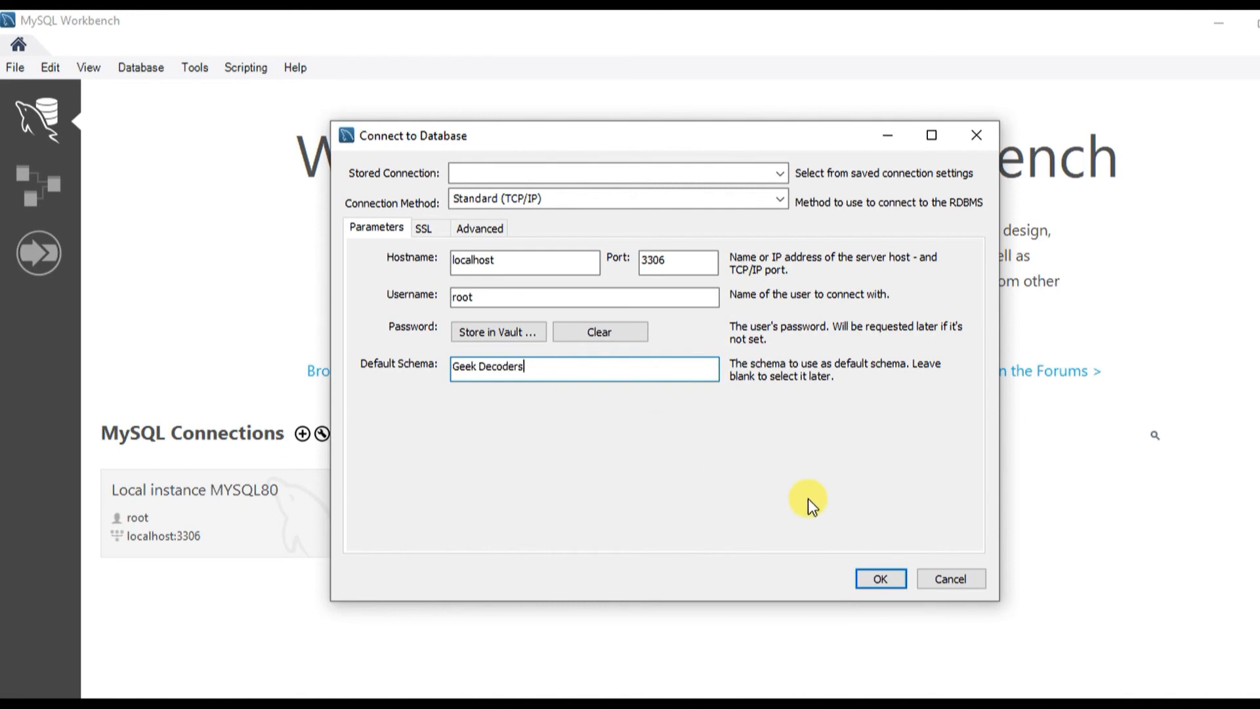
pyautogui.click(883, 579)
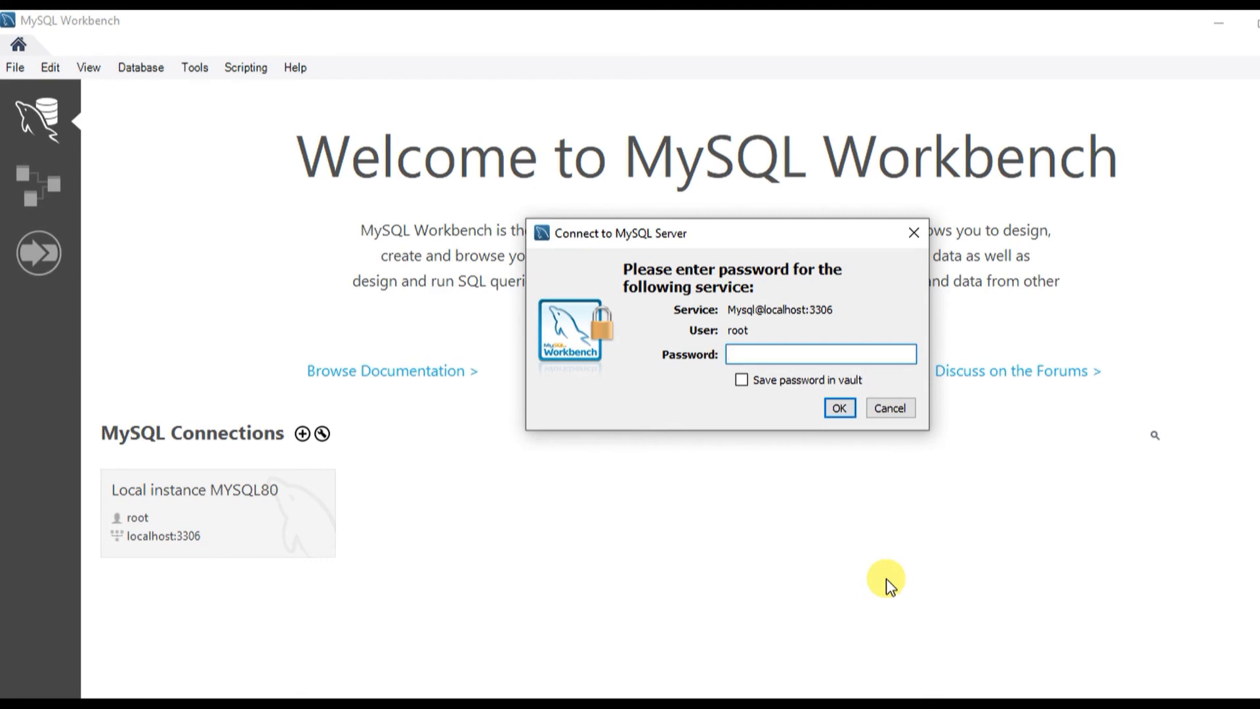
pyautogui.write('******')
pyautogui.click(763, 385)
# - Open the connection, then paste and execute the CREATE TABLE MyGuests statement in Query 1
pyautogui.click(840, 408)
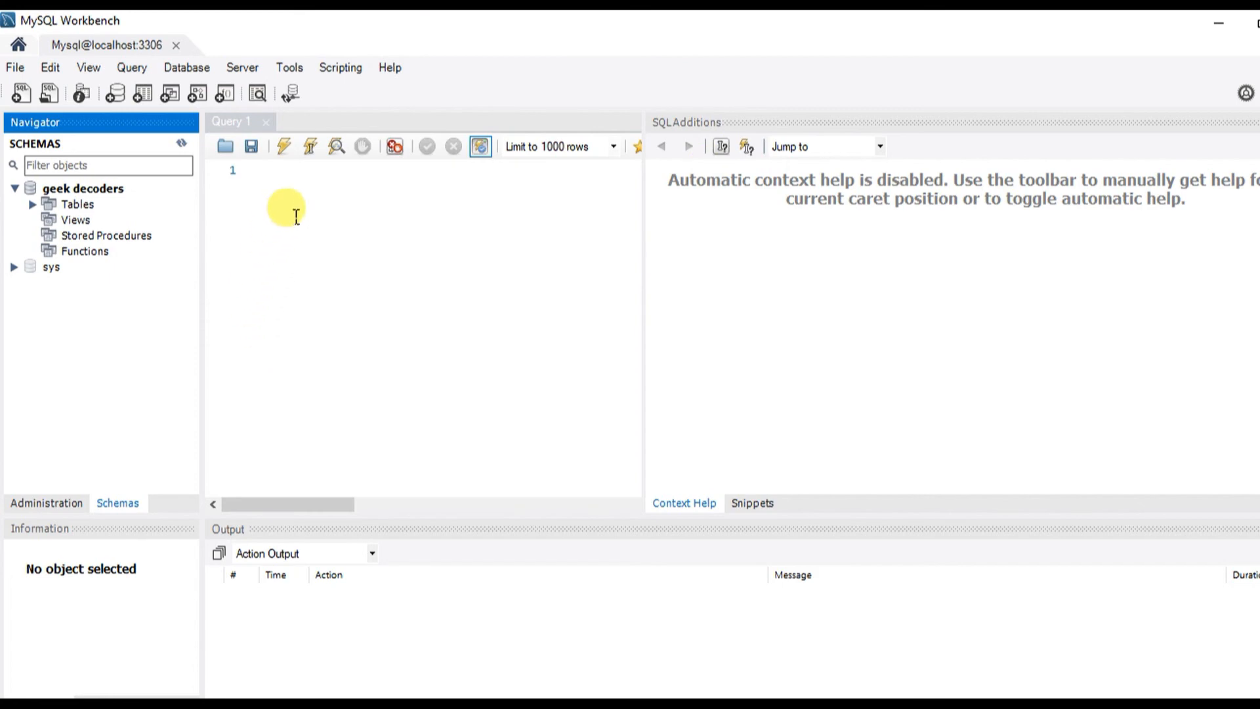
pyautogui.click(296, 217)
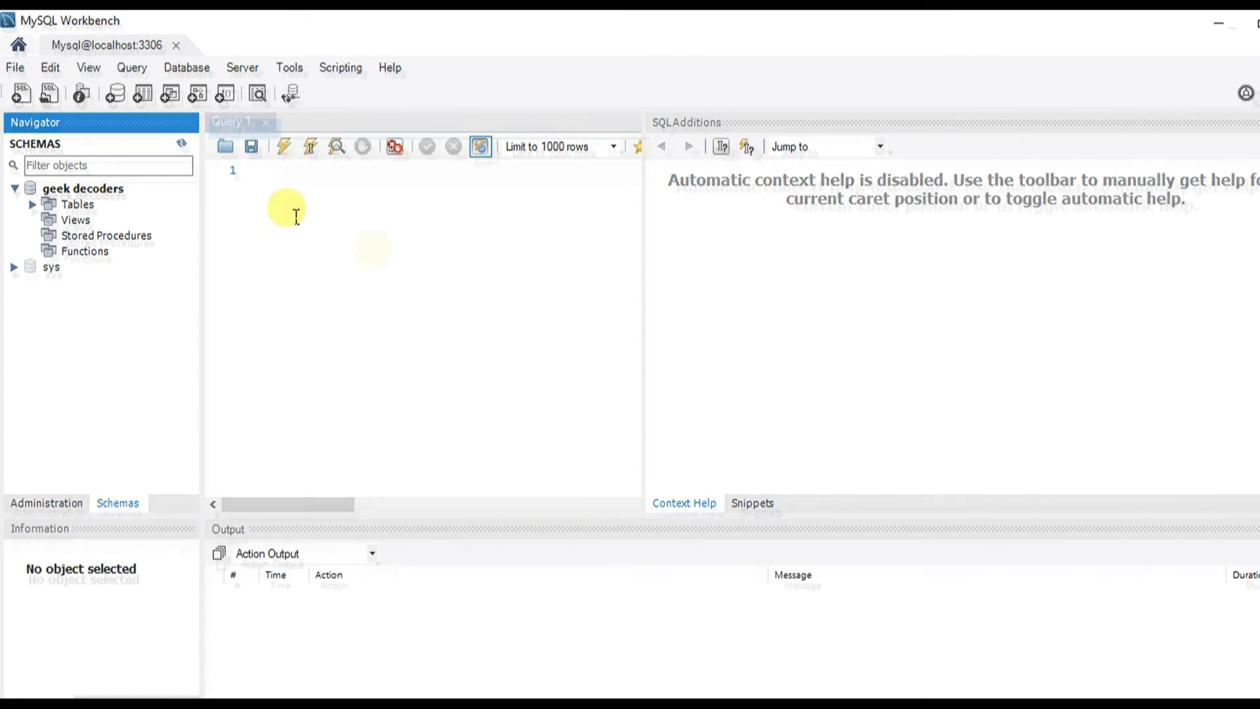
pyautogui.write('CREATE TABLE MyGuests ( id INT(6) UNSIGNED AUTO_INCREMENT PRIMARY KEY, firstname VARCHAR(30) NOT NULL, lastname VARCHAR(30) NOT NULL, email VARCHAR(50), reg_date TIMESTAMP DEFAULT CURRENT_TIMESTAMP ON UPDATE CURRENT_TIMESTAMP )')
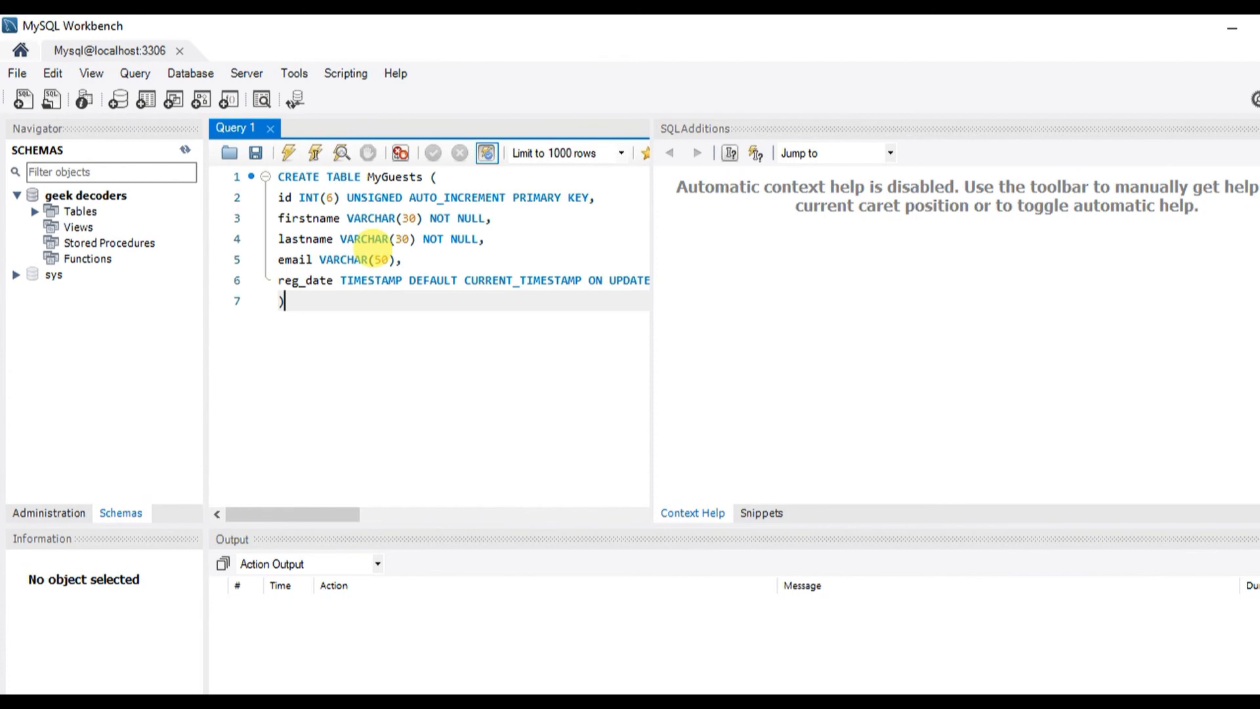
pyautogui.click(286, 154)
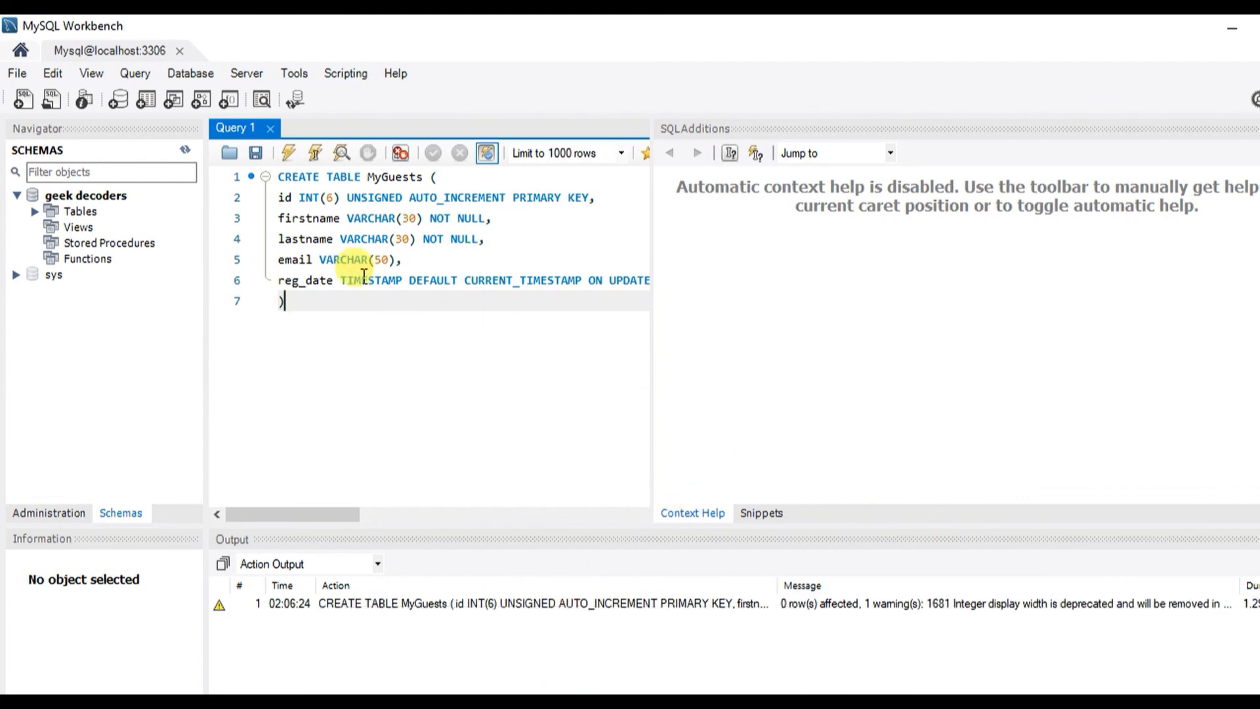
# - Replace the editor text with 'Select * from tutorials_tbl' and run it, returning 0 rows
pyautogui.click(34, 212)
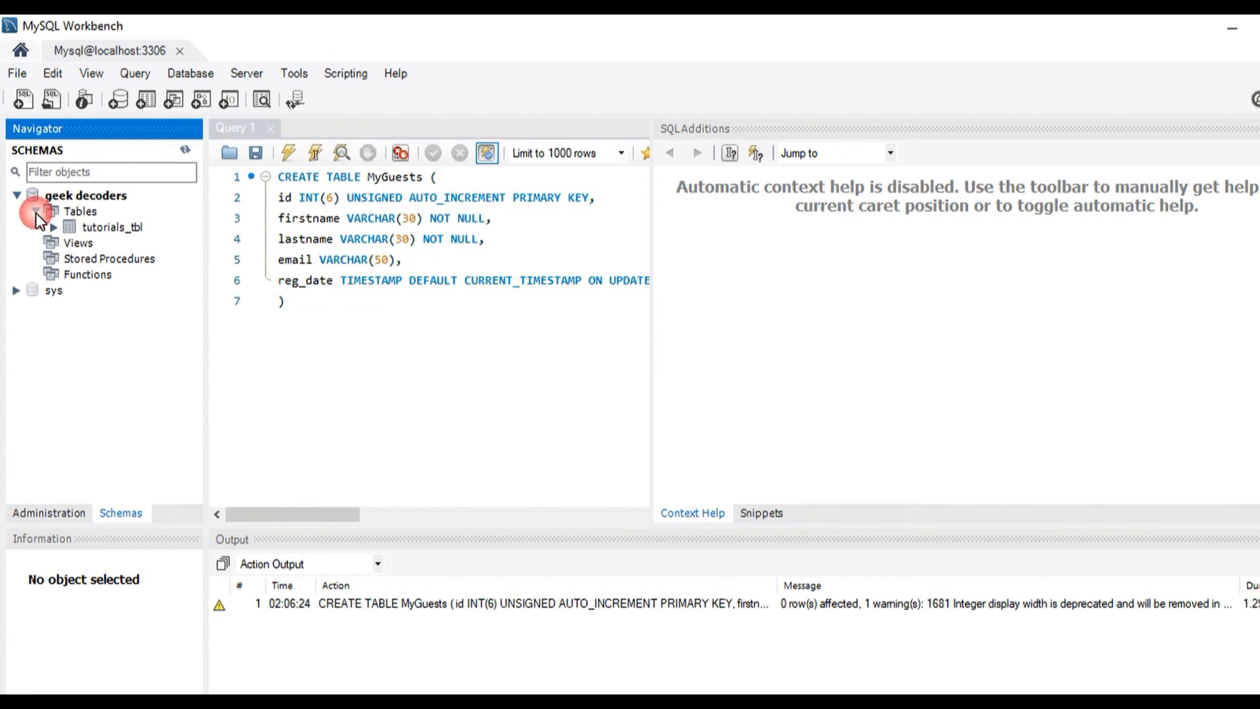
pyautogui.click(128, 226)
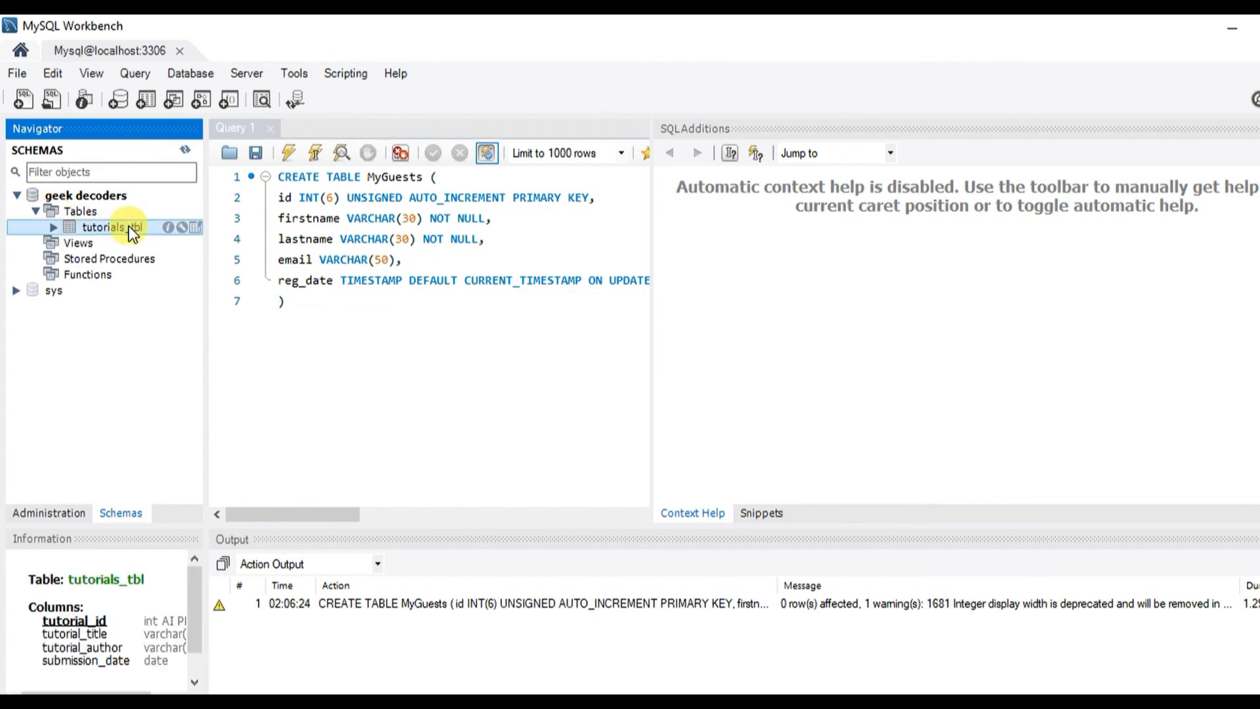
pyautogui.doubleClick(129, 225)
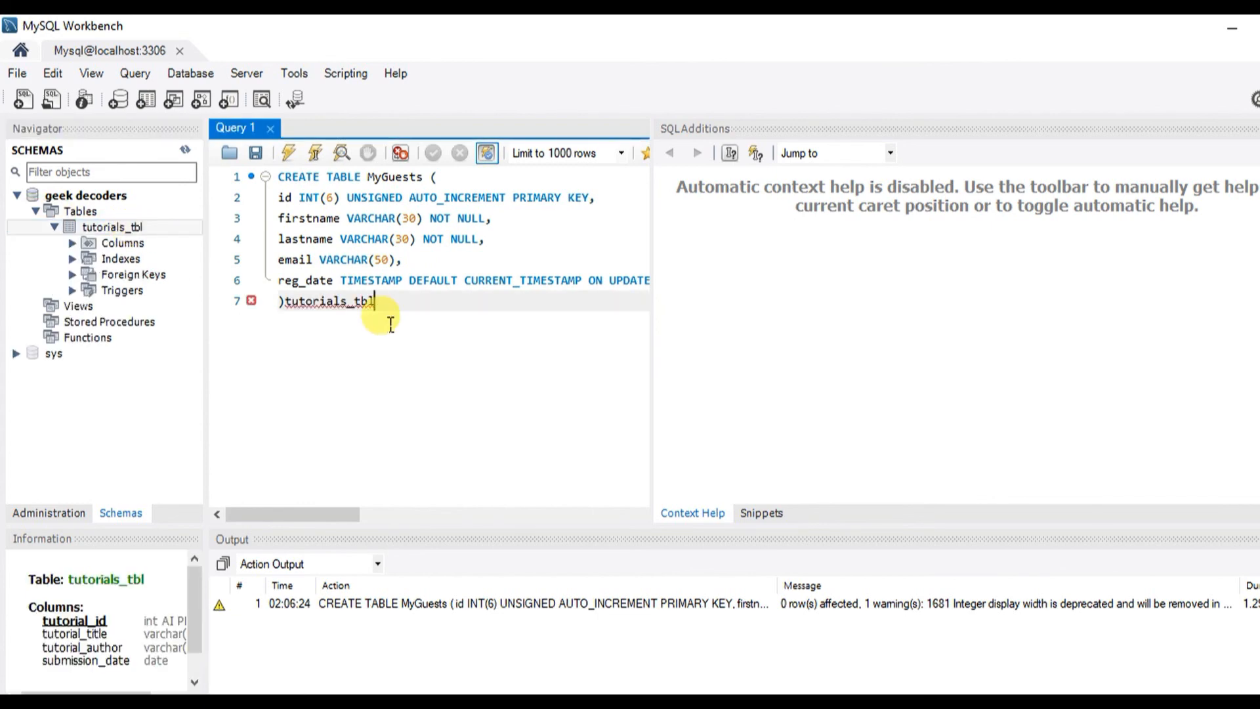
pyautogui.hotkey('ctrl', 'a')
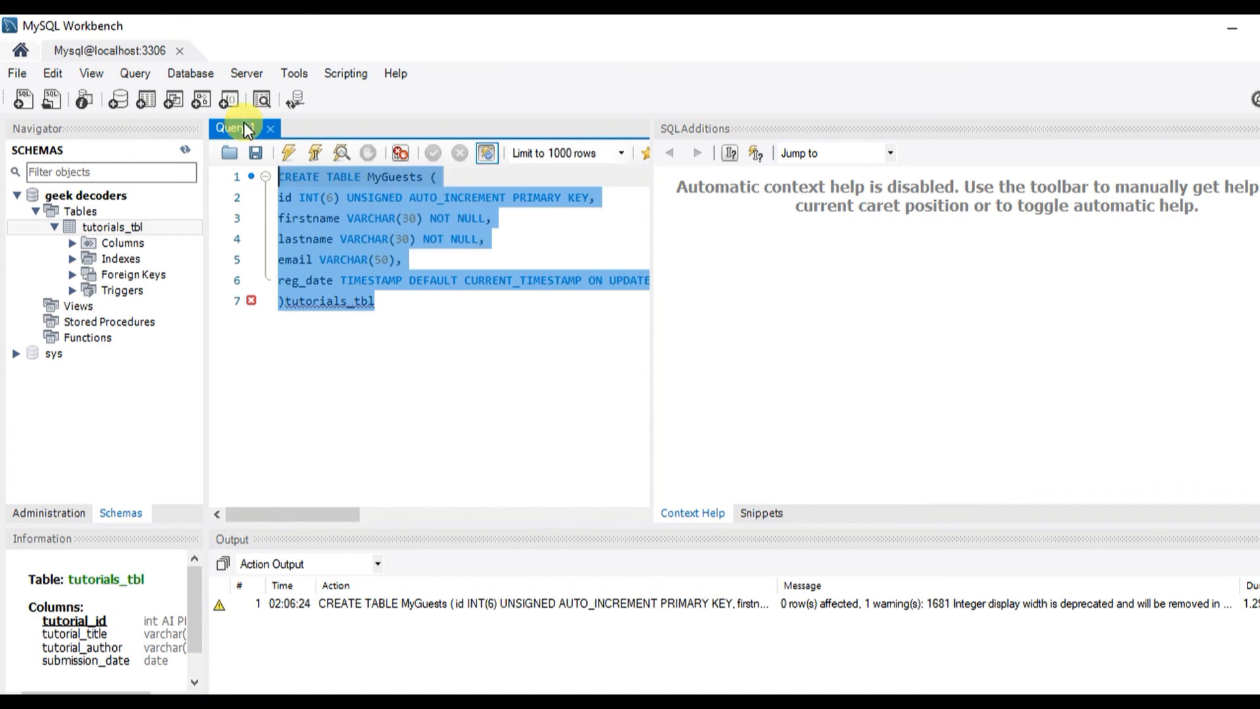
pyautogui.press('BackSpace')
pyautogui.write('Select ')
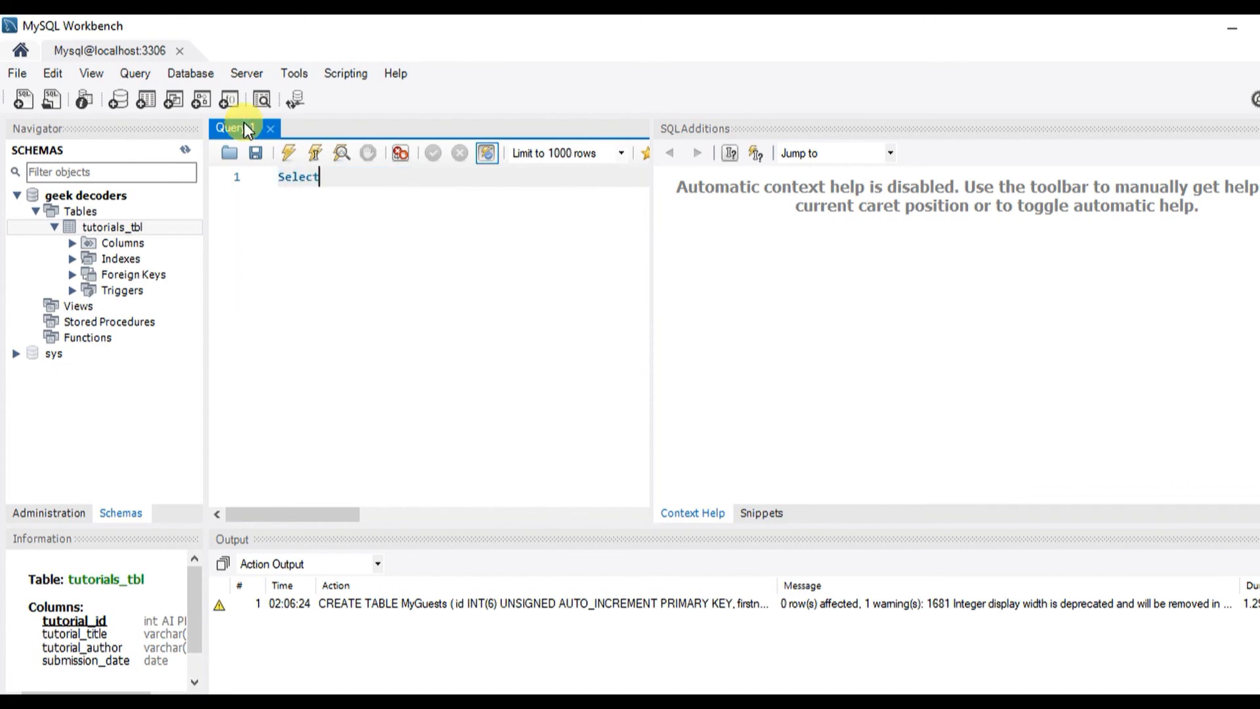
pyautogui.write('* from tutorials_tbl')
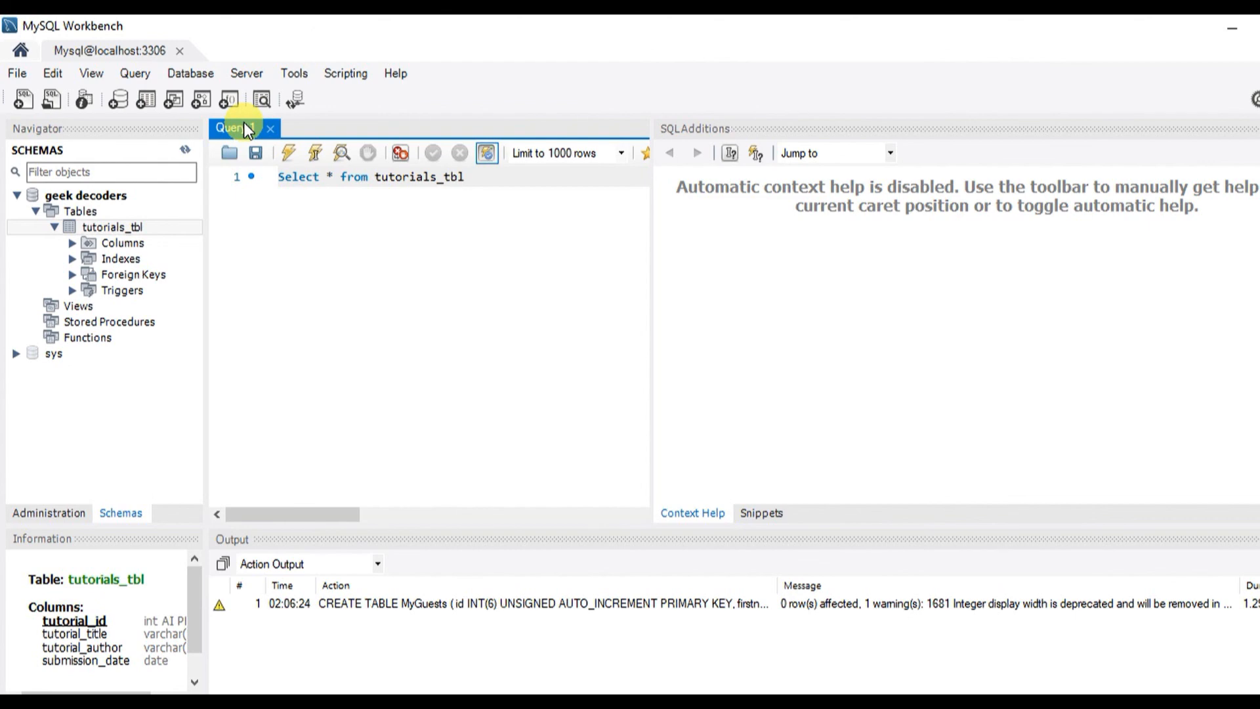
pyautogui.click(289, 154)
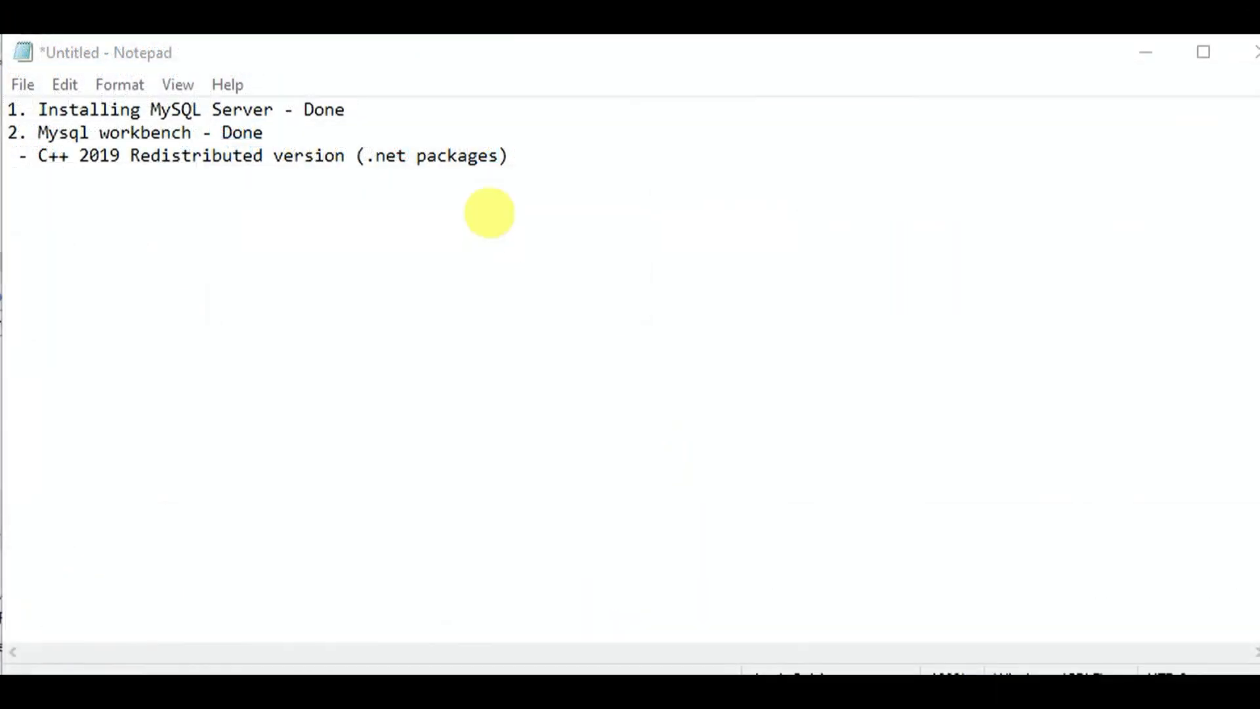
# - Add '3. We installed the server and created a DB scheme' below the C++ line in Notepad
pyautogui.click(554, 152)
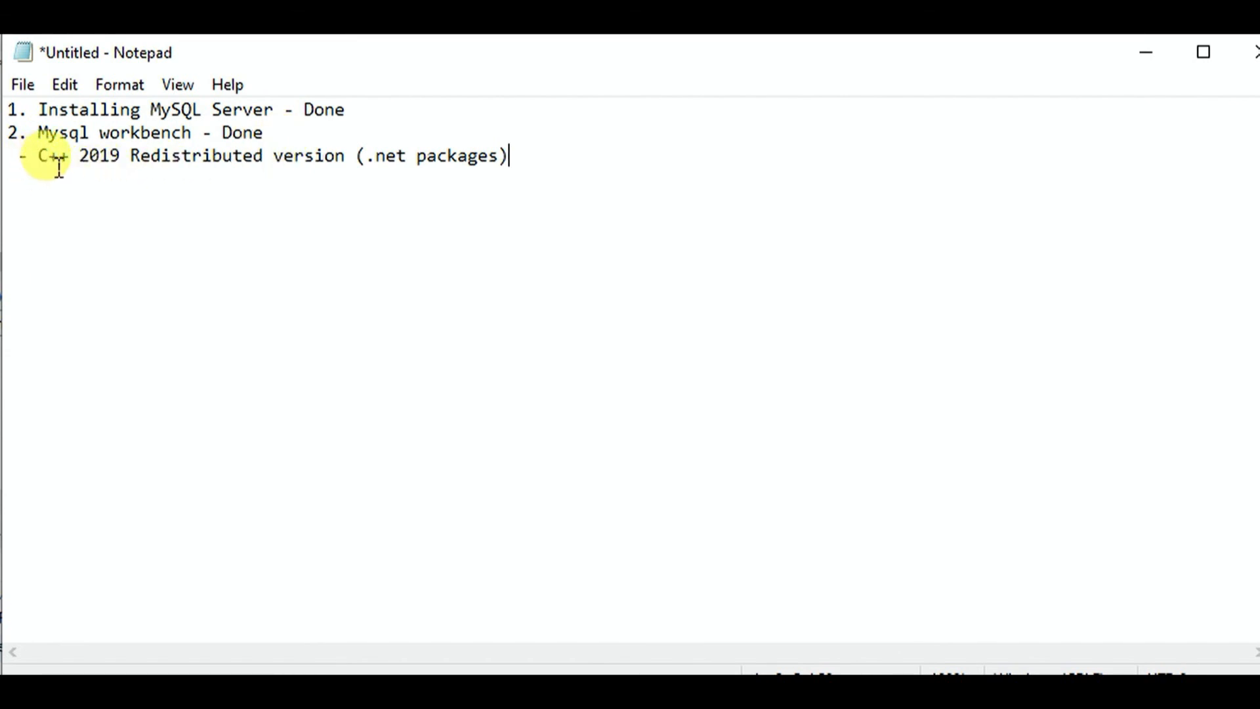
pyautogui.doubleClick(77, 157)
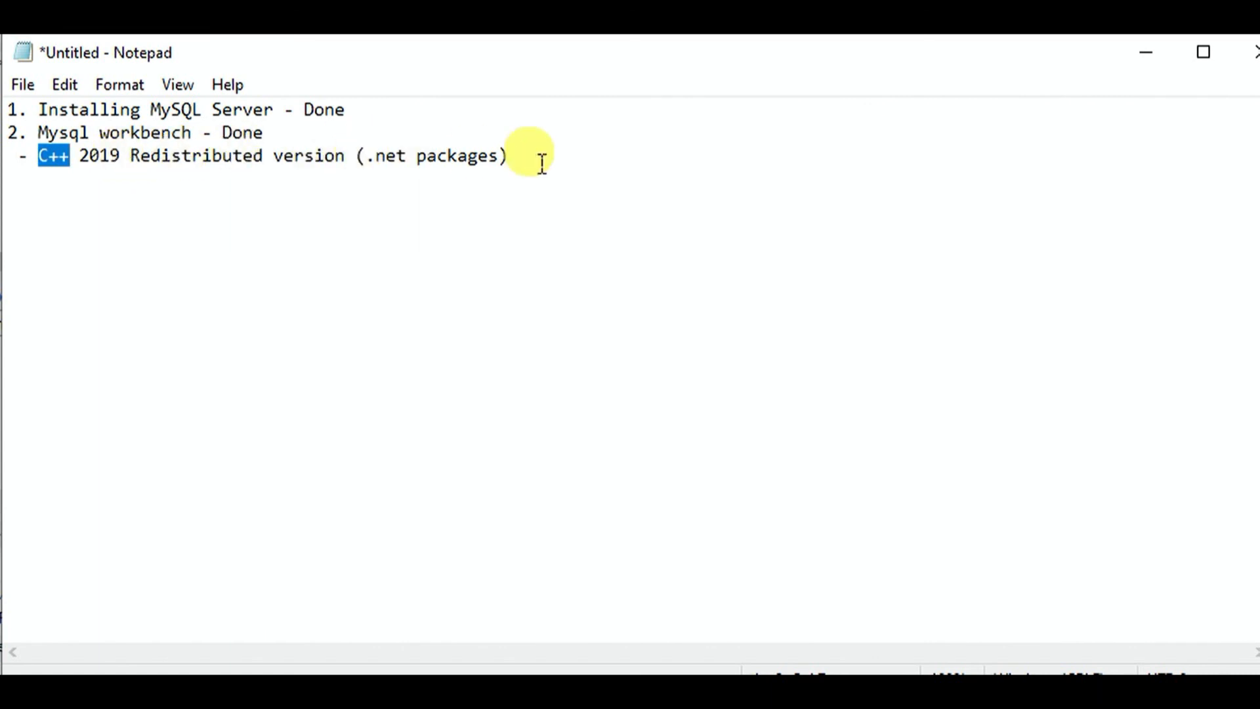
pyautogui.click(574, 164)
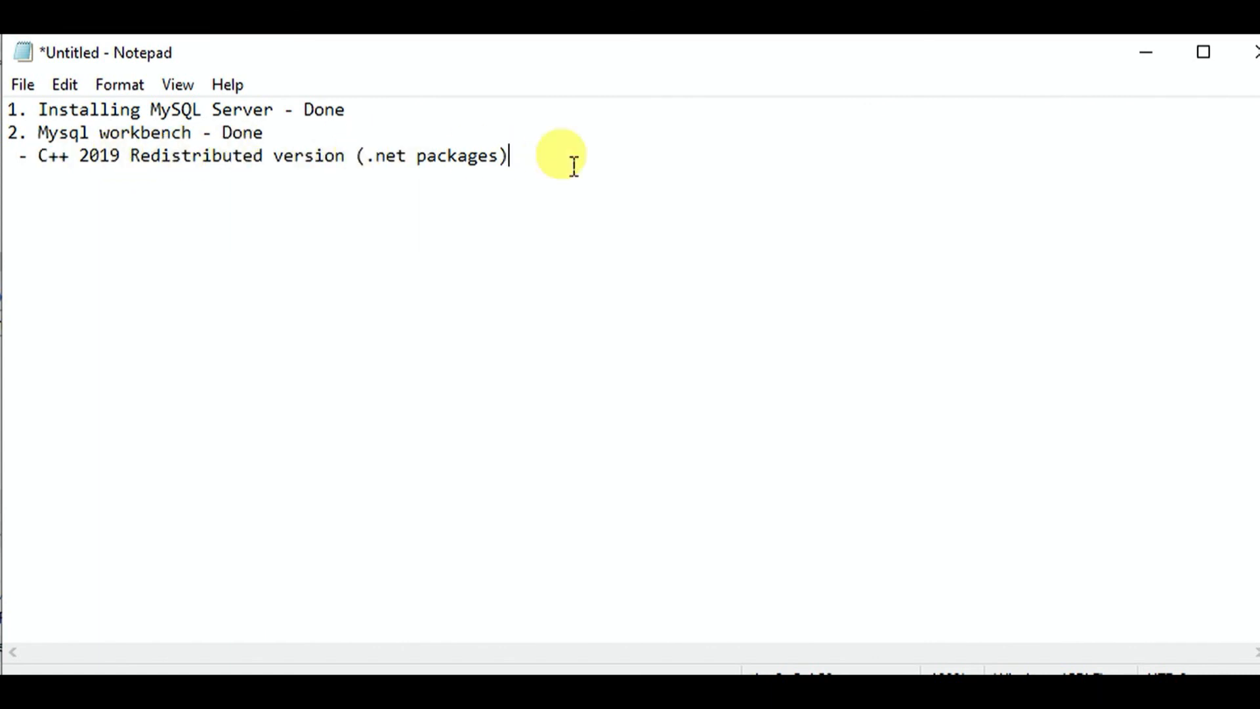
pyautogui.press('Return')
pyautogui.write('3. ')
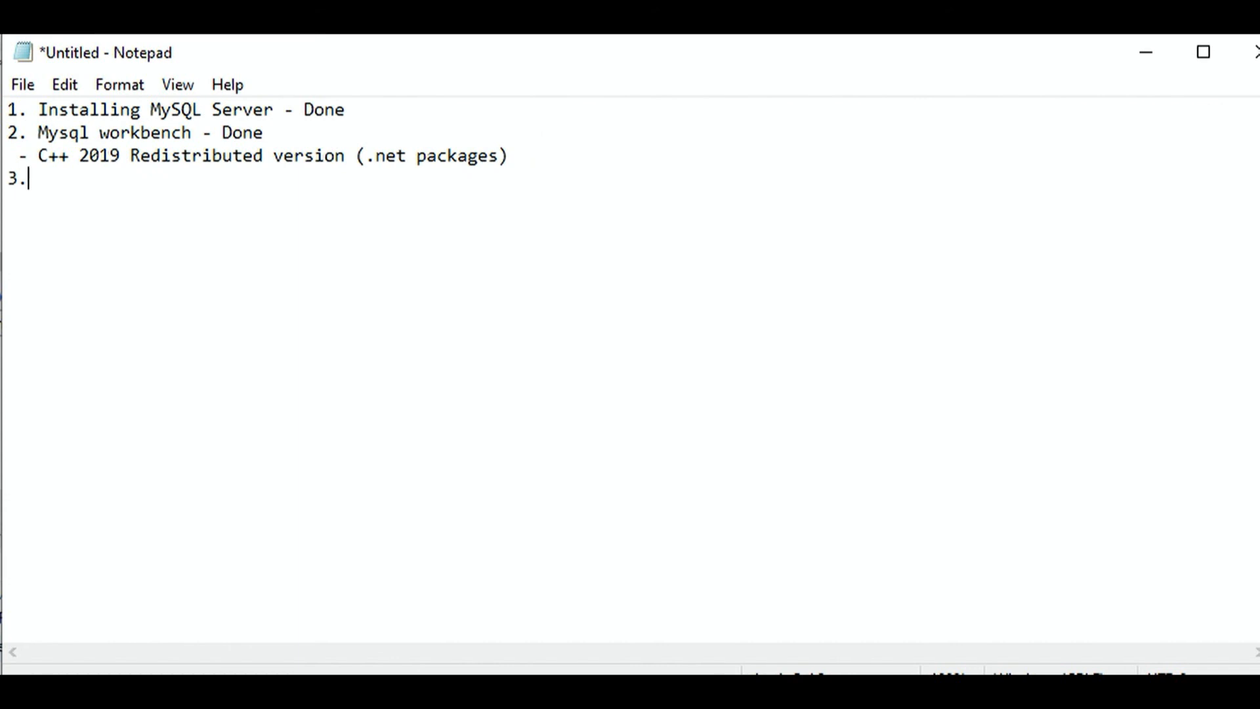
pyautogui.write('We installed the ')
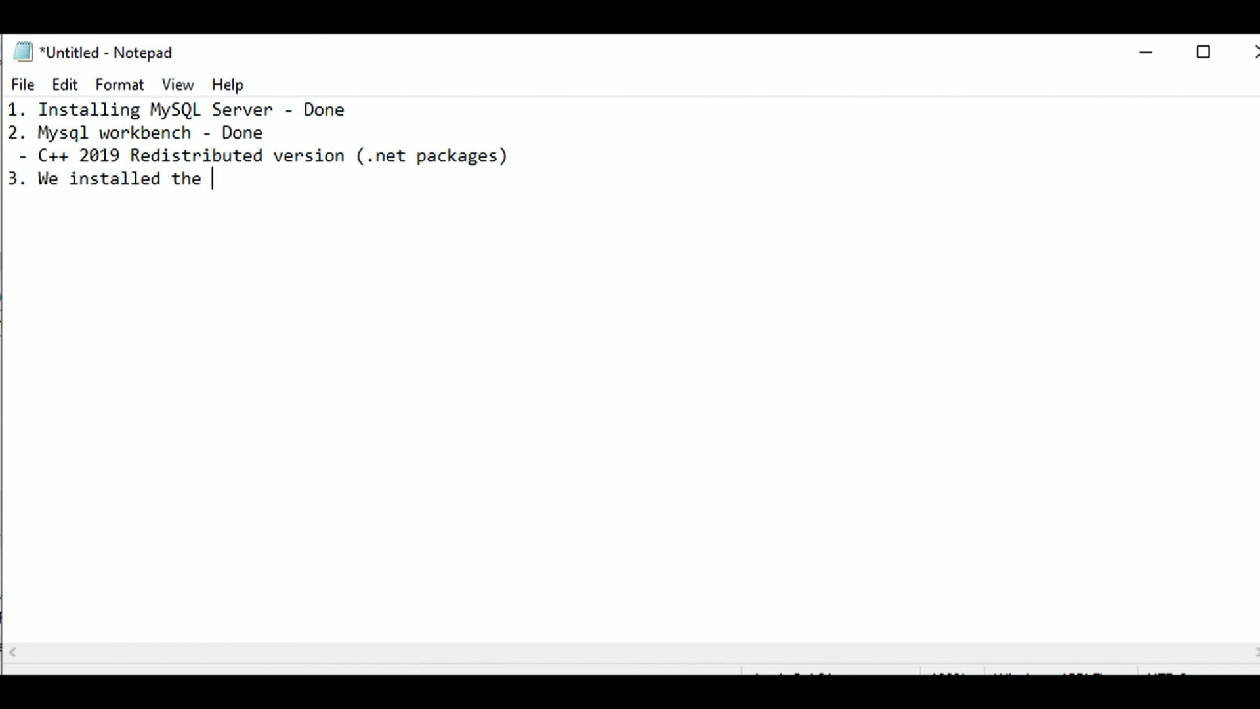
pyautogui.write('server and created a ')
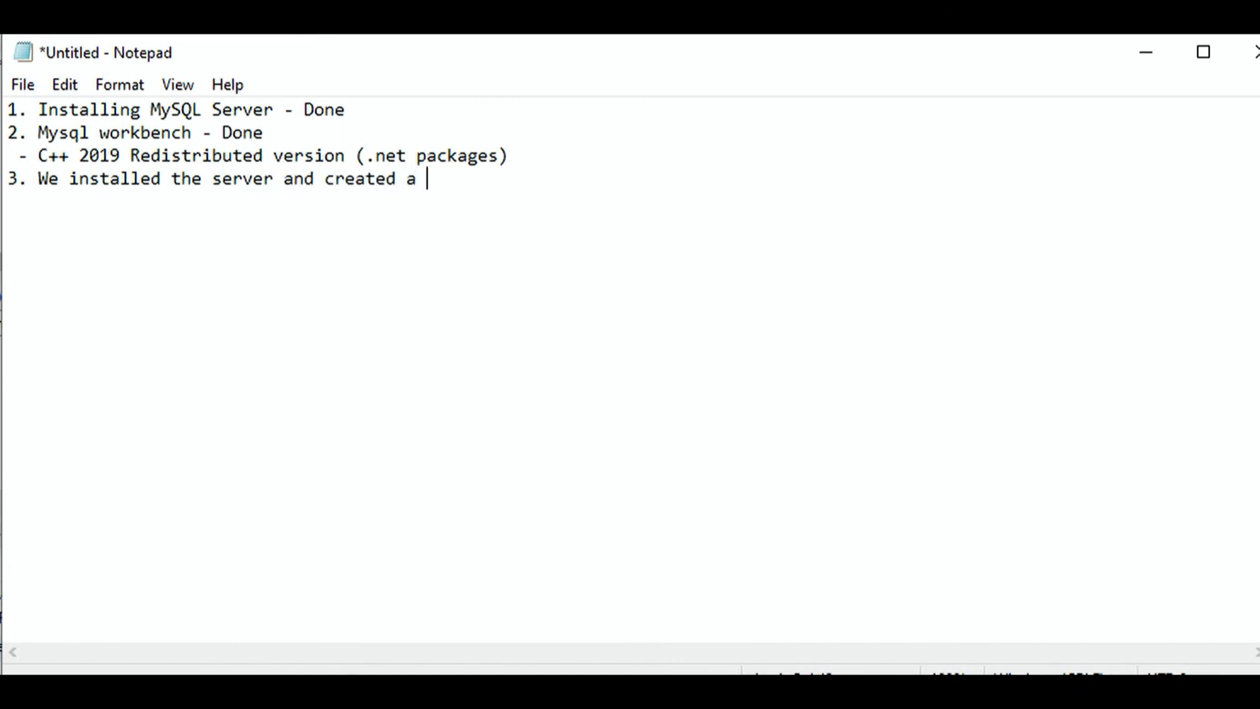
pyautogui.write('DB schedu')
pyautogui.press('BackSpace')
pyautogui.press('BackSpace')
pyautogui.write('me')
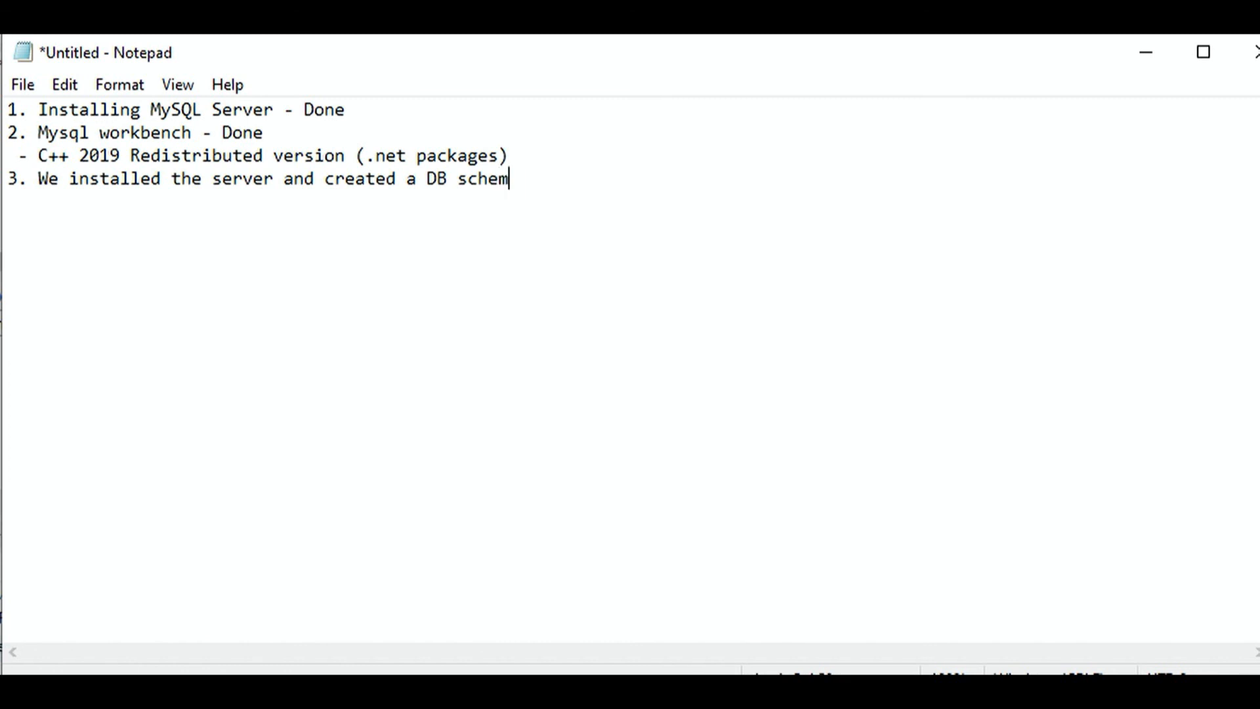